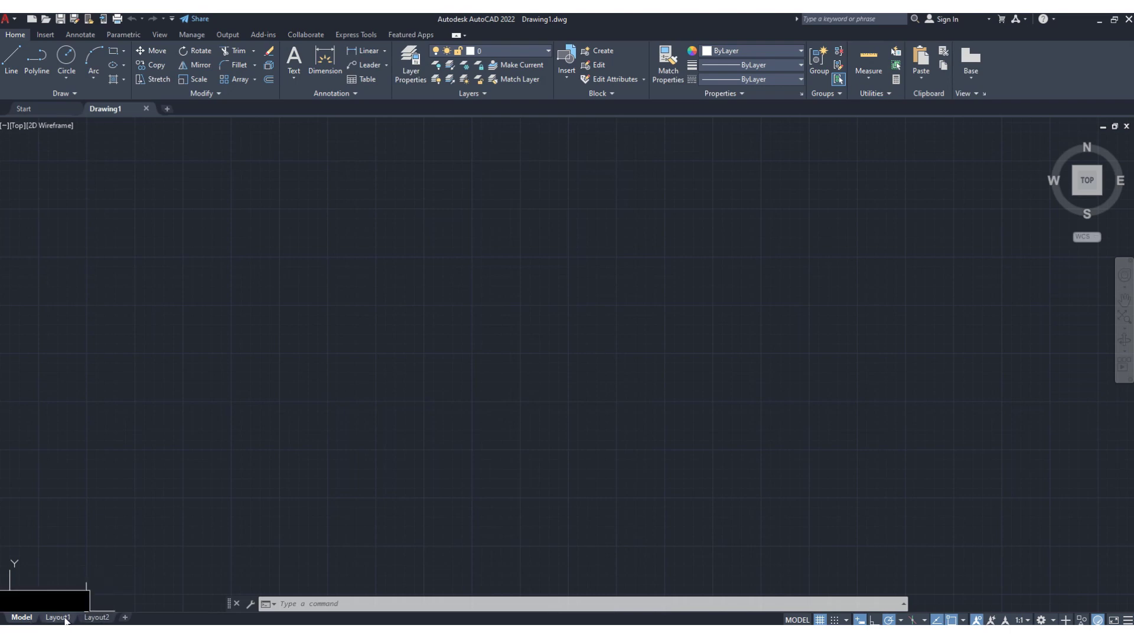
- Set the drawing units' length type to Decimal with a precision of 0.00
mouse_move(95, 619)
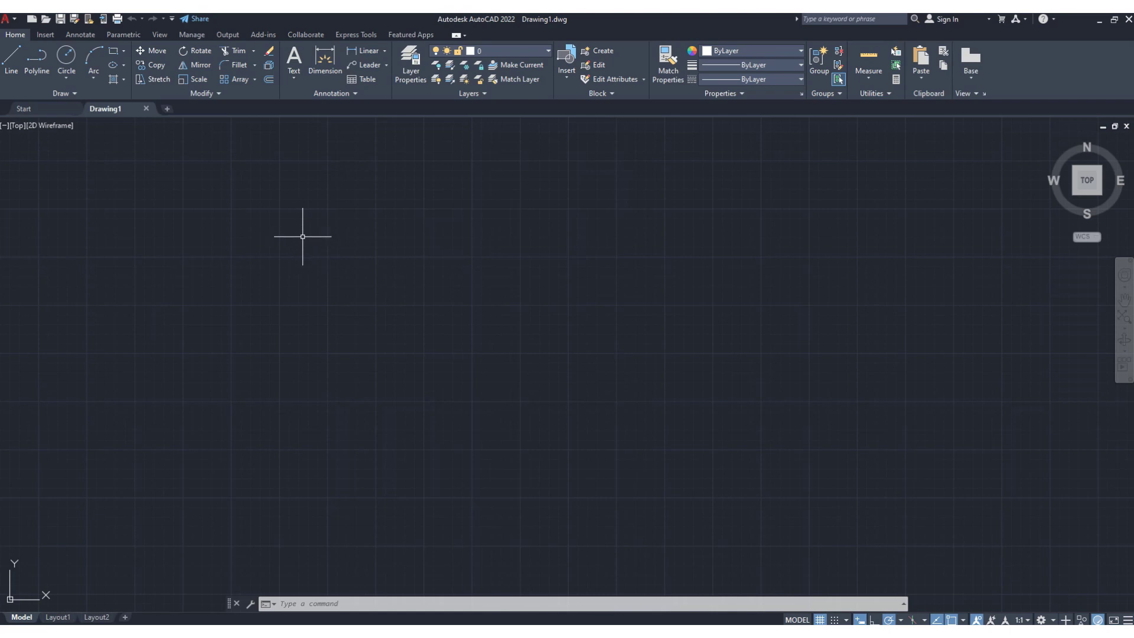
type("u")
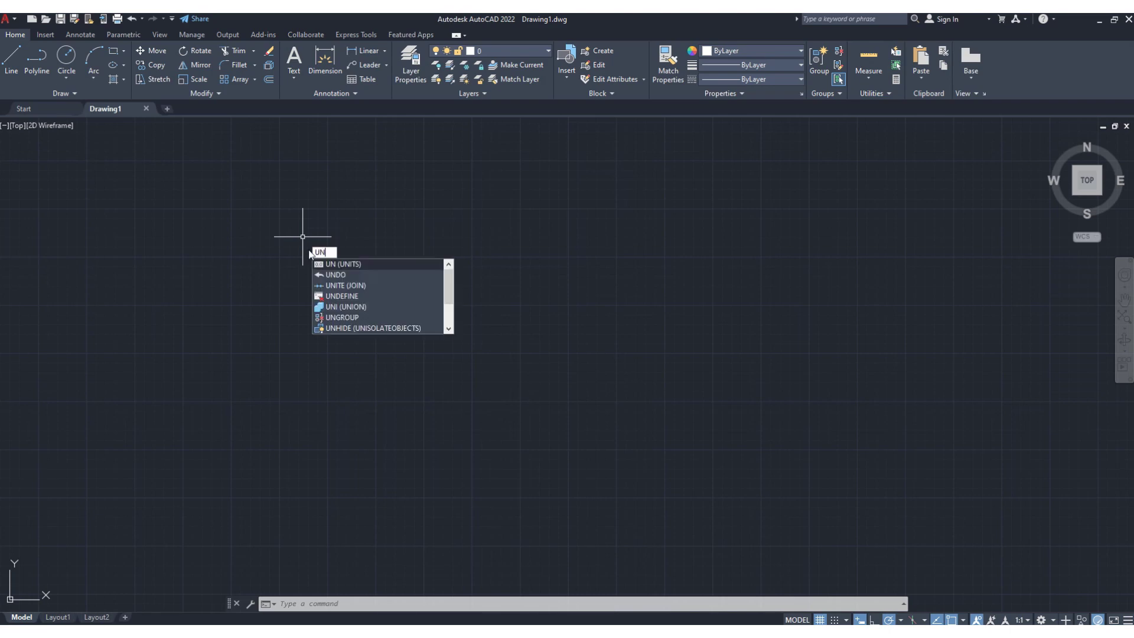
left_click(342, 265)
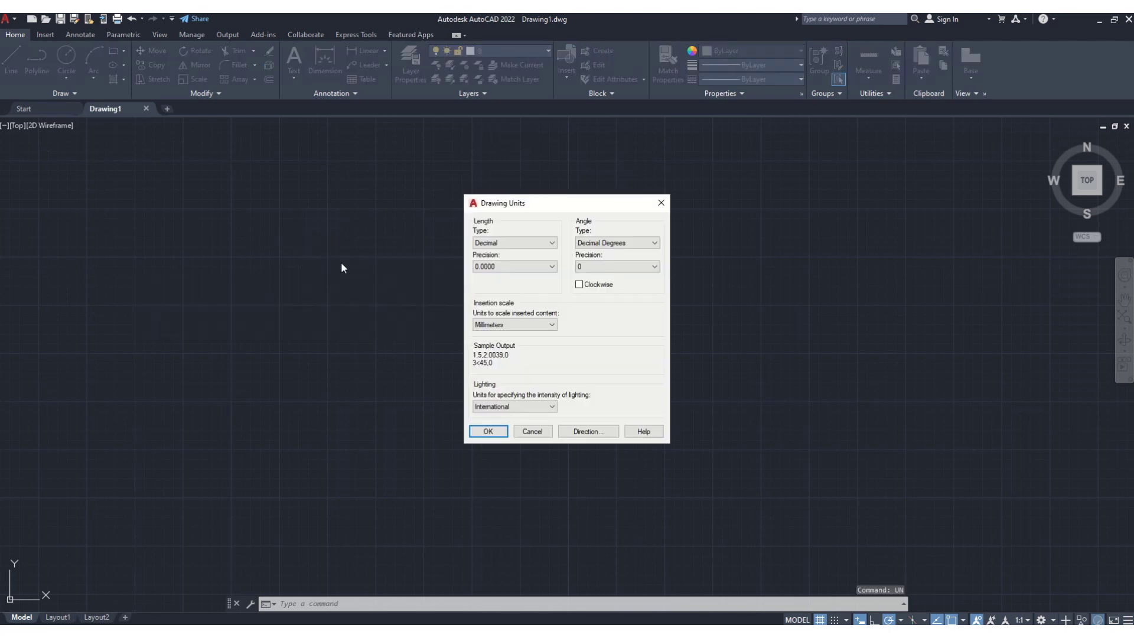
left_click(553, 243)
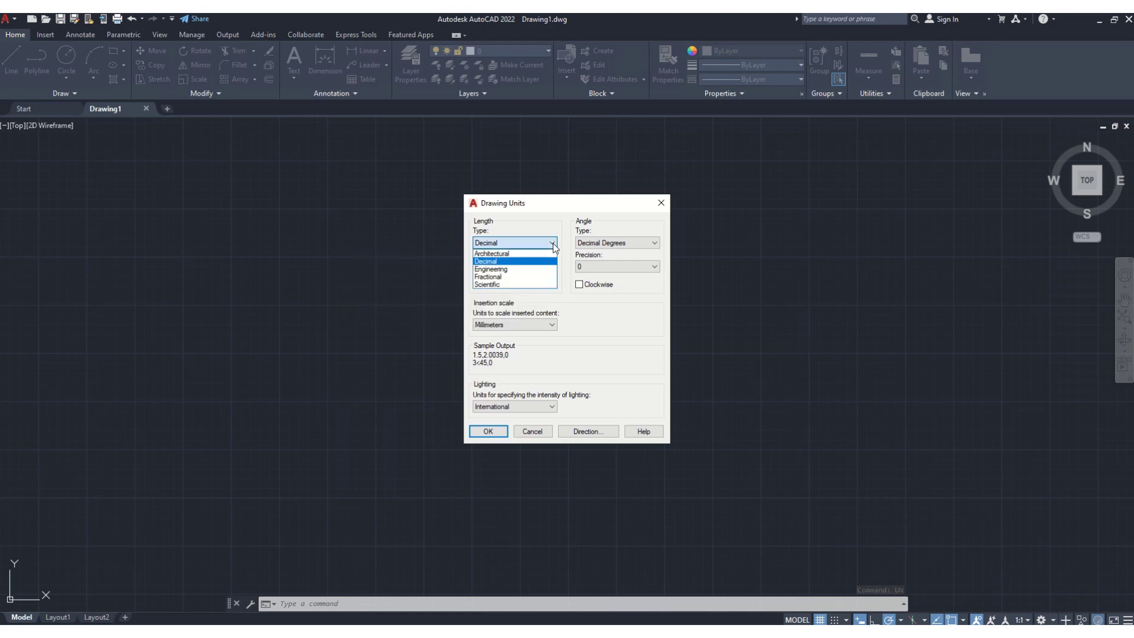
left_click(500, 263)
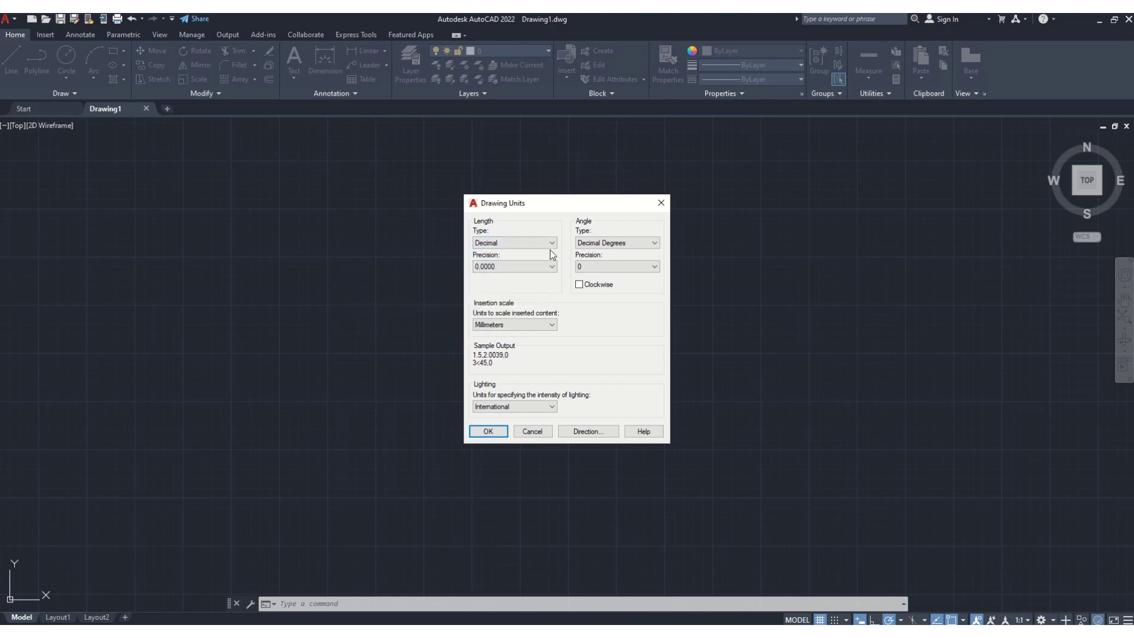
left_click(551, 268)
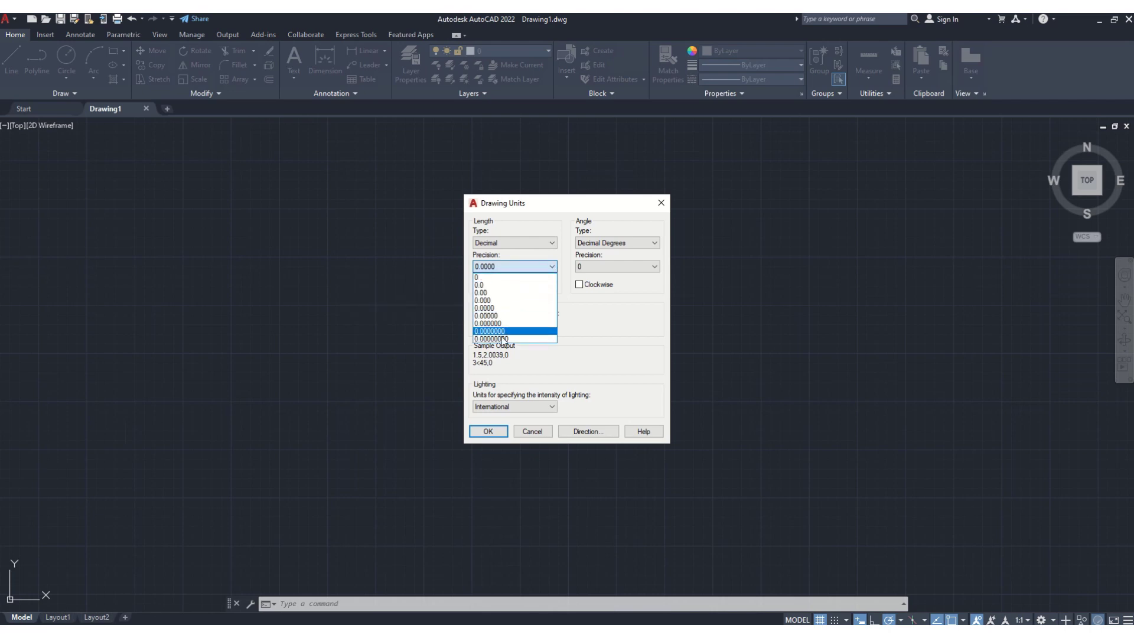
left_click(492, 293)
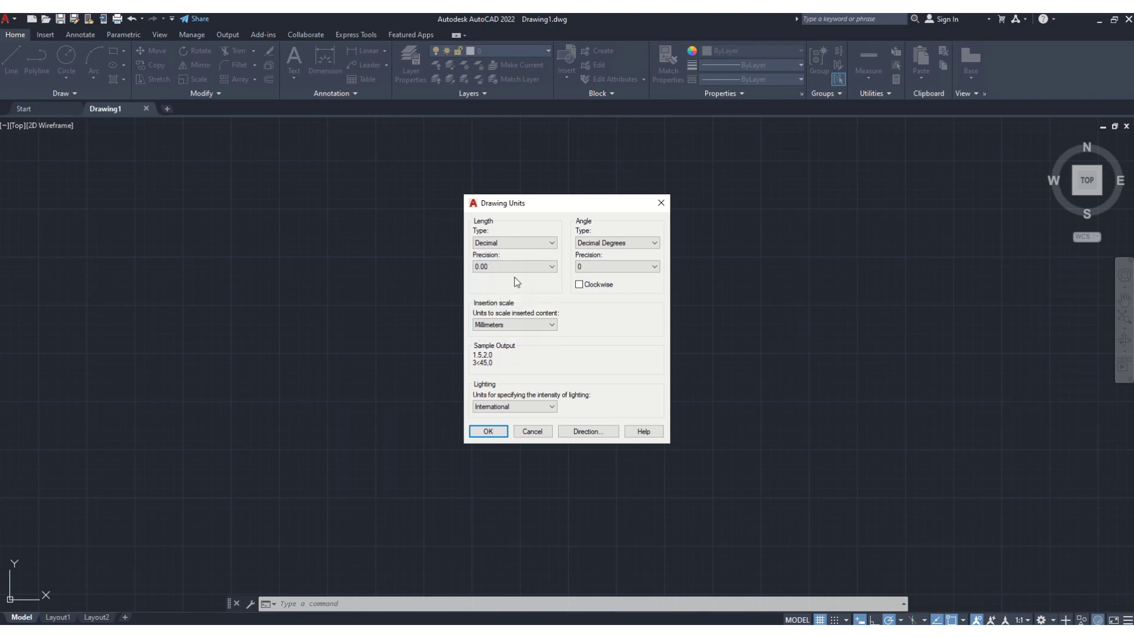
- Review the available angle types and insertion scale units, keeping Decimal Degrees and Millimeters
left_click(654, 244)
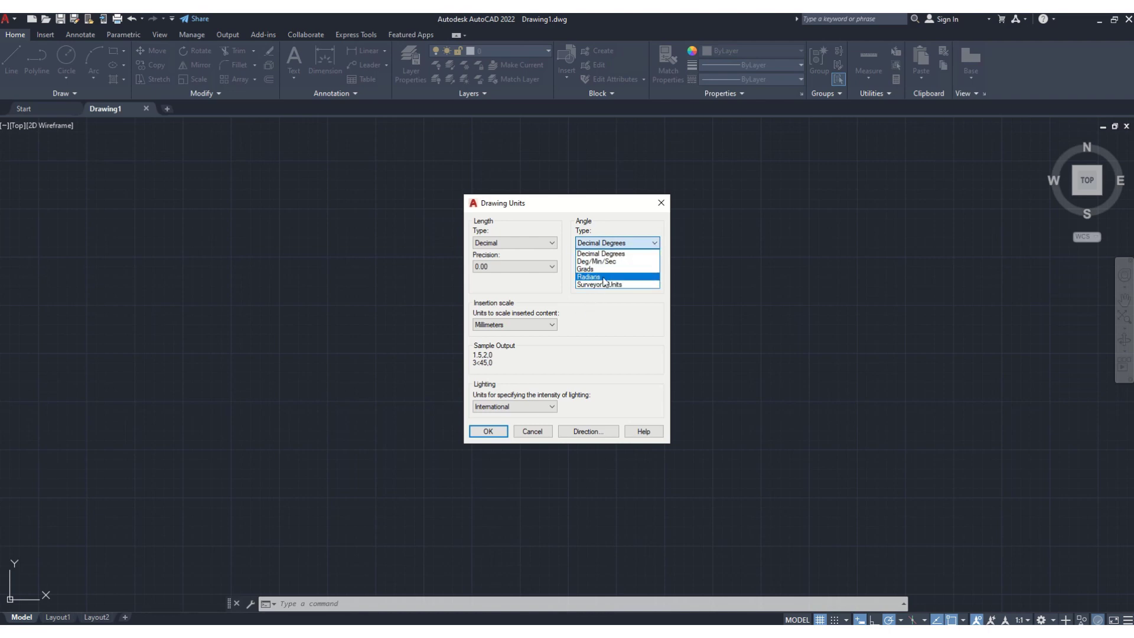
left_click(655, 247)
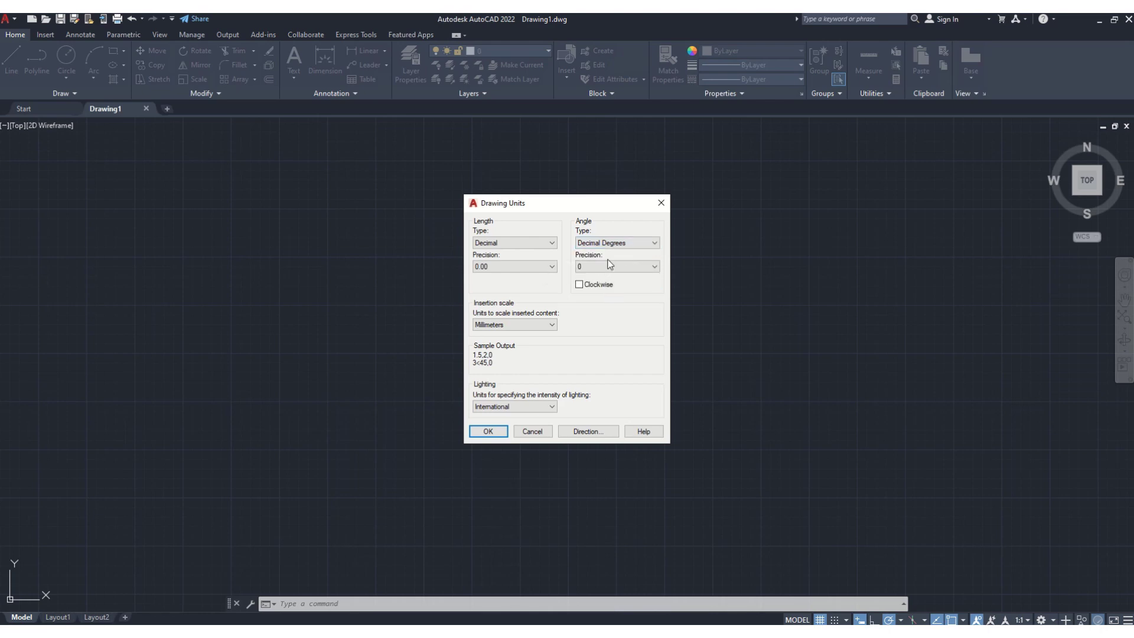
left_click(553, 325)
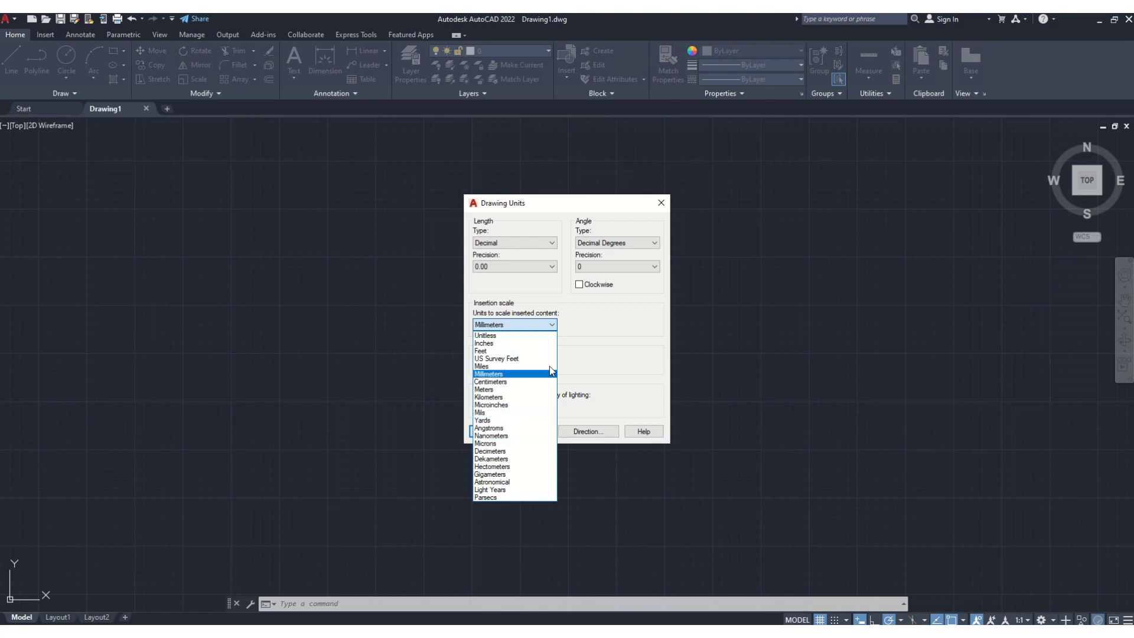
left_click(551, 324)
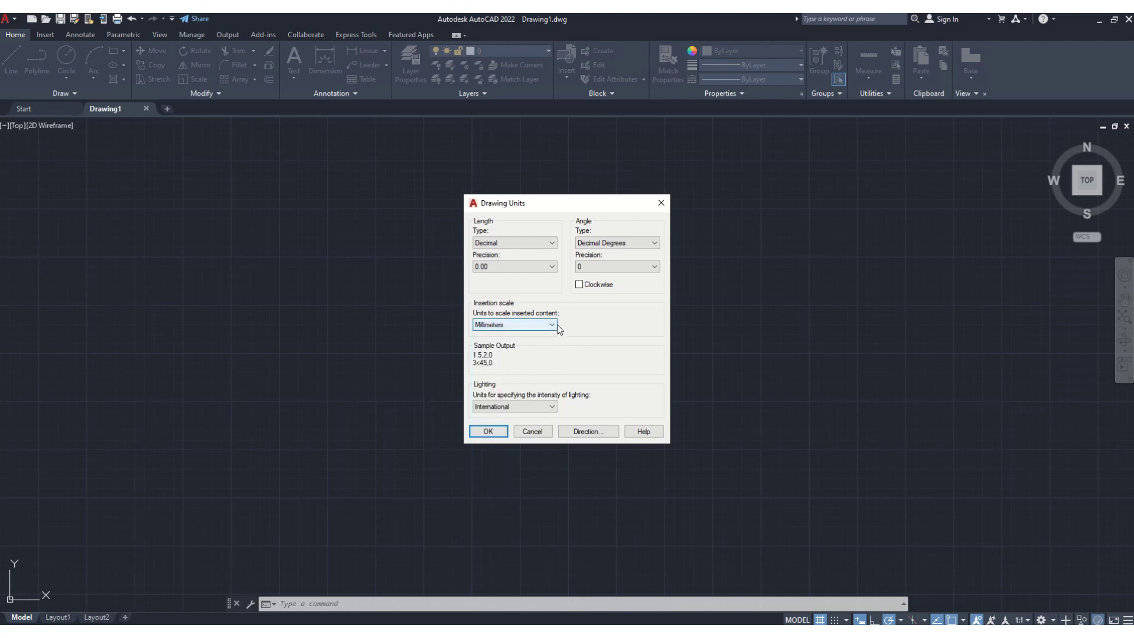
mouse_move(544, 335)
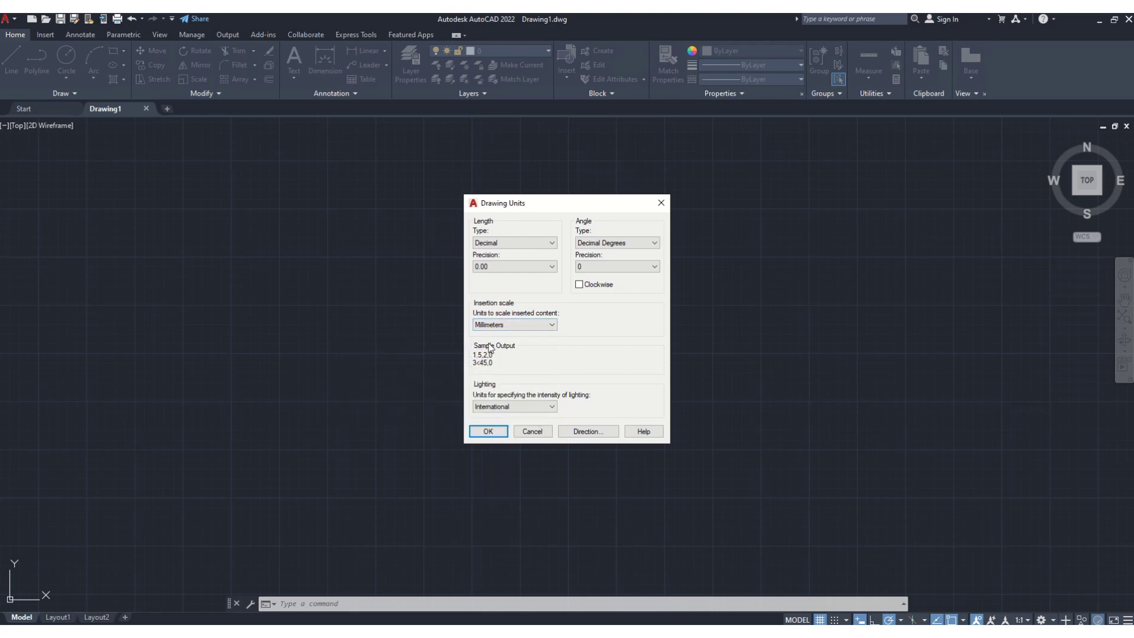
- Try the Engineering and Scientific length types to compare their sample output
left_click(552, 243)
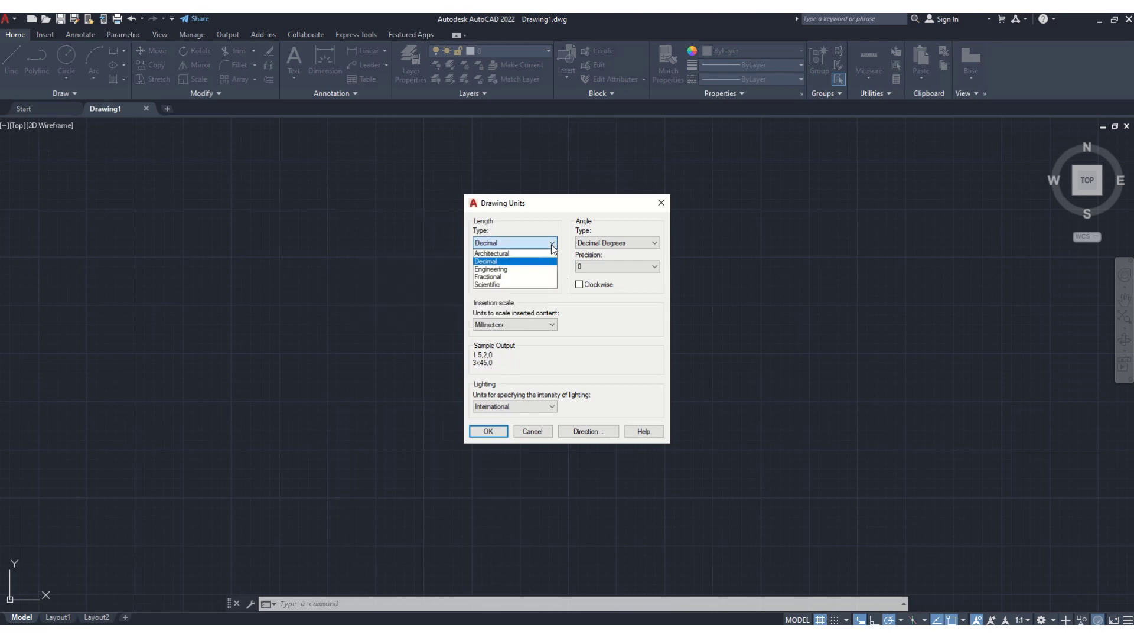
left_click(518, 270)
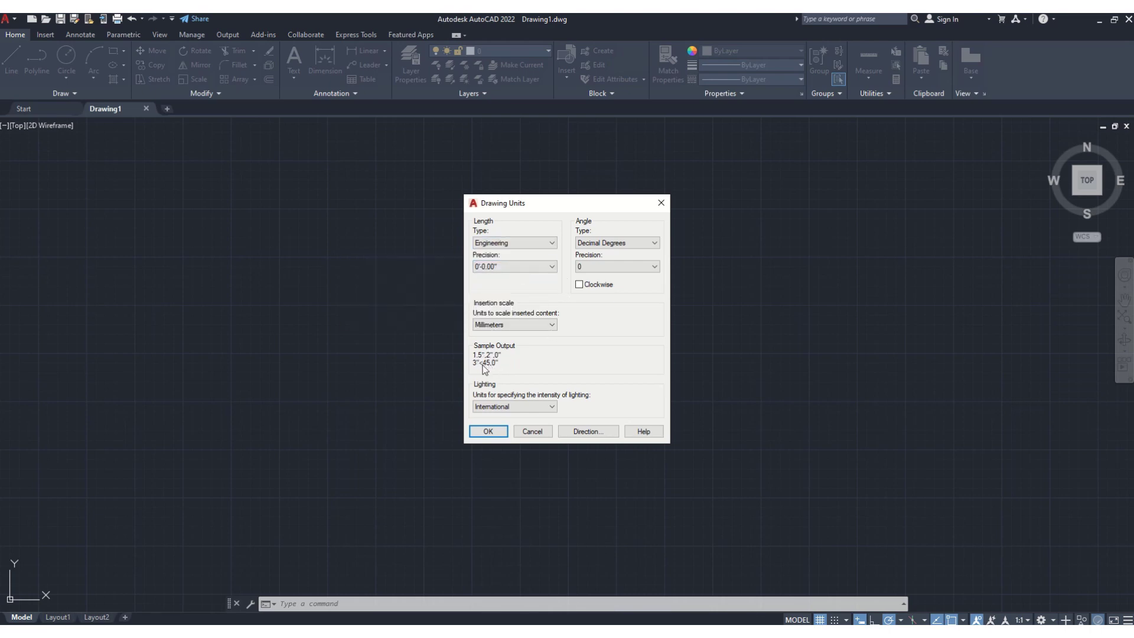
left_click(552, 243)
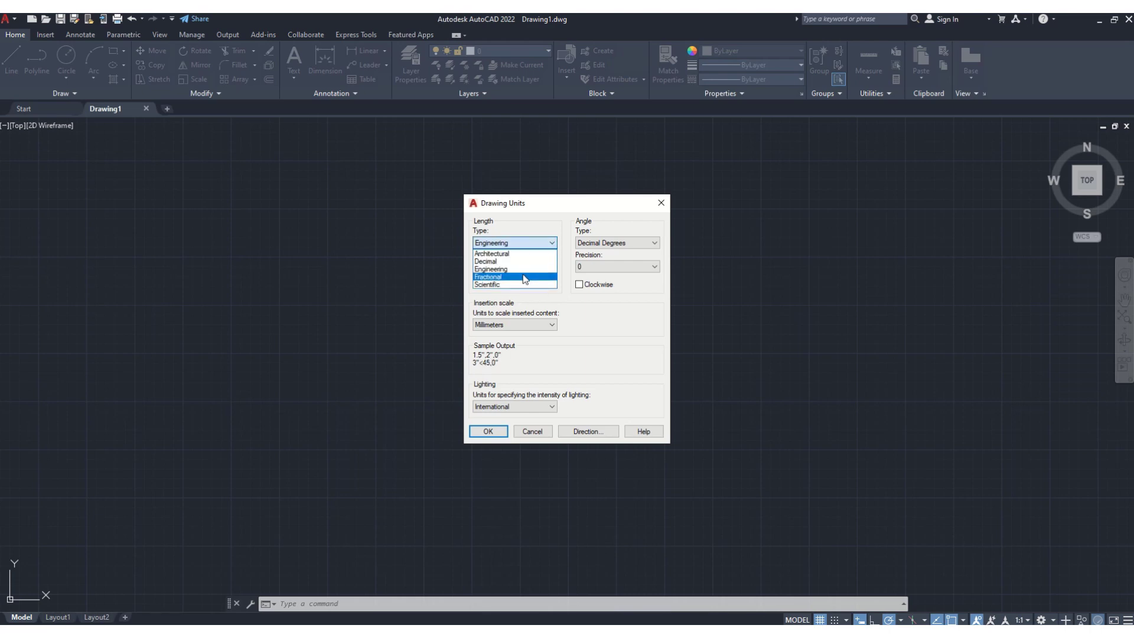
left_click(505, 285)
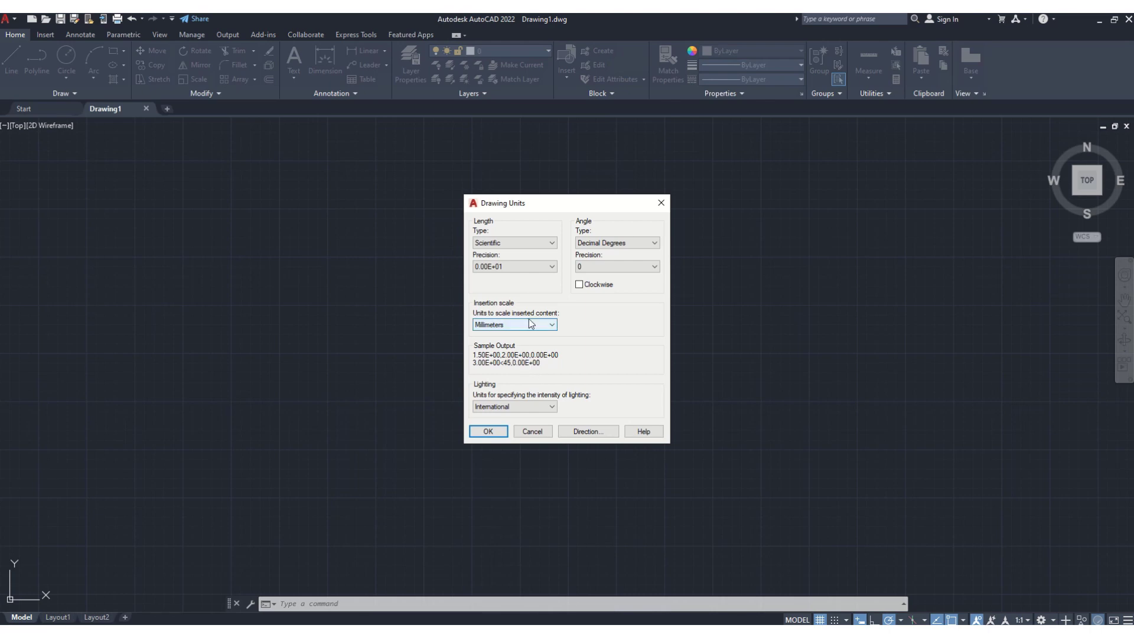
- Set the length type to Decimal and apply the drawing units
left_click(551, 244)
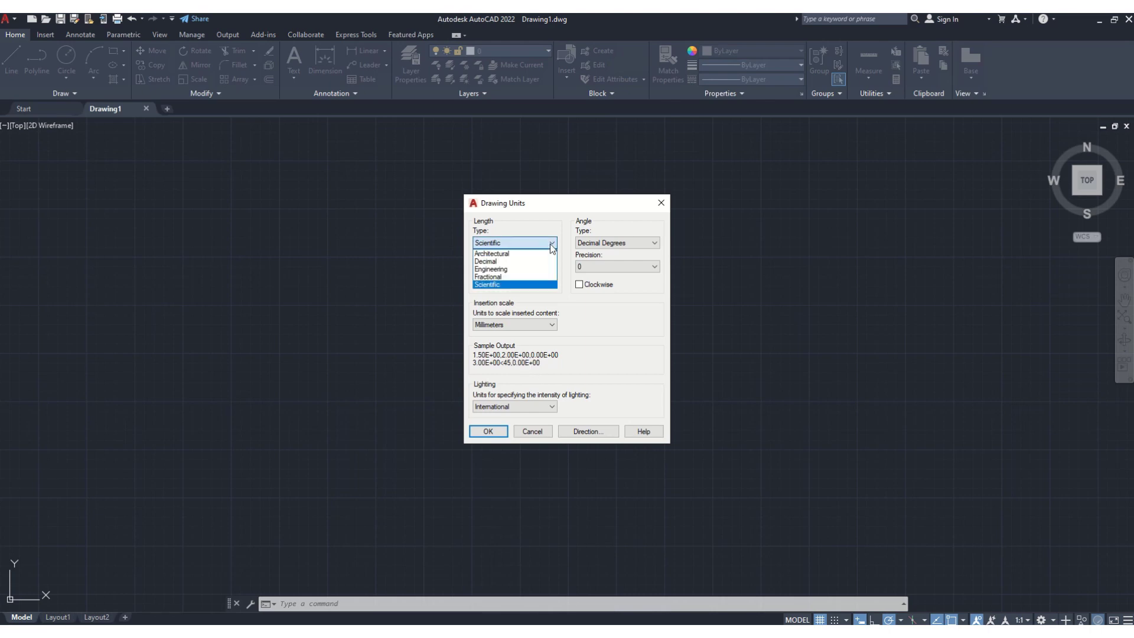
left_click(520, 261)
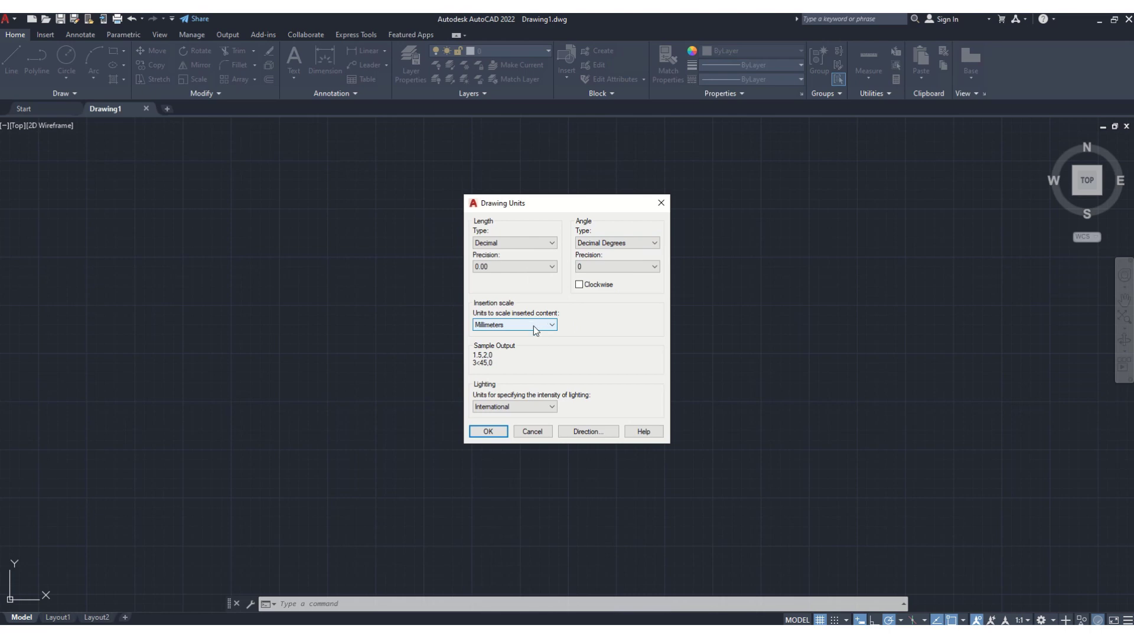
left_click(488, 431)
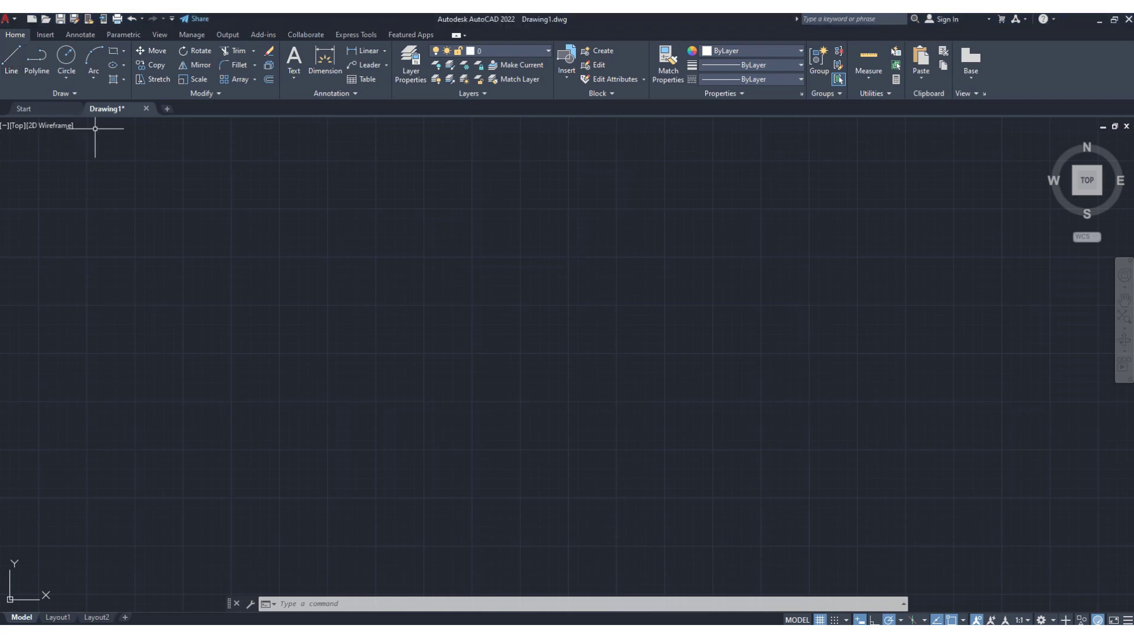
- Start the Line command and switch dynamic input off and on twice to compare the cursor prompts
type("l")
key("Return")
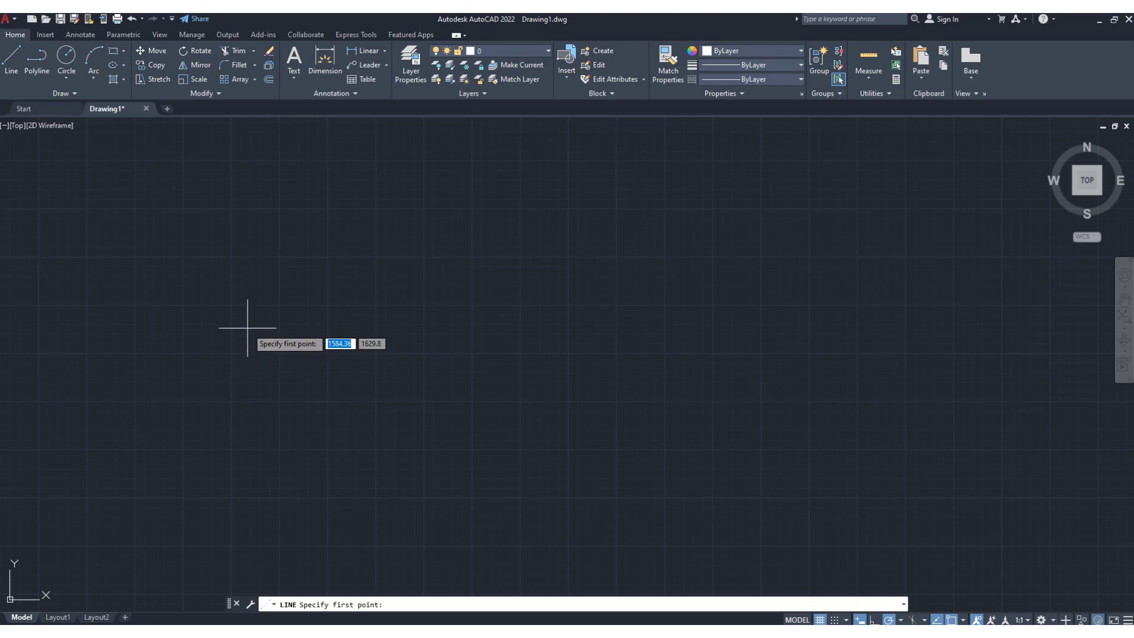
key("F12")
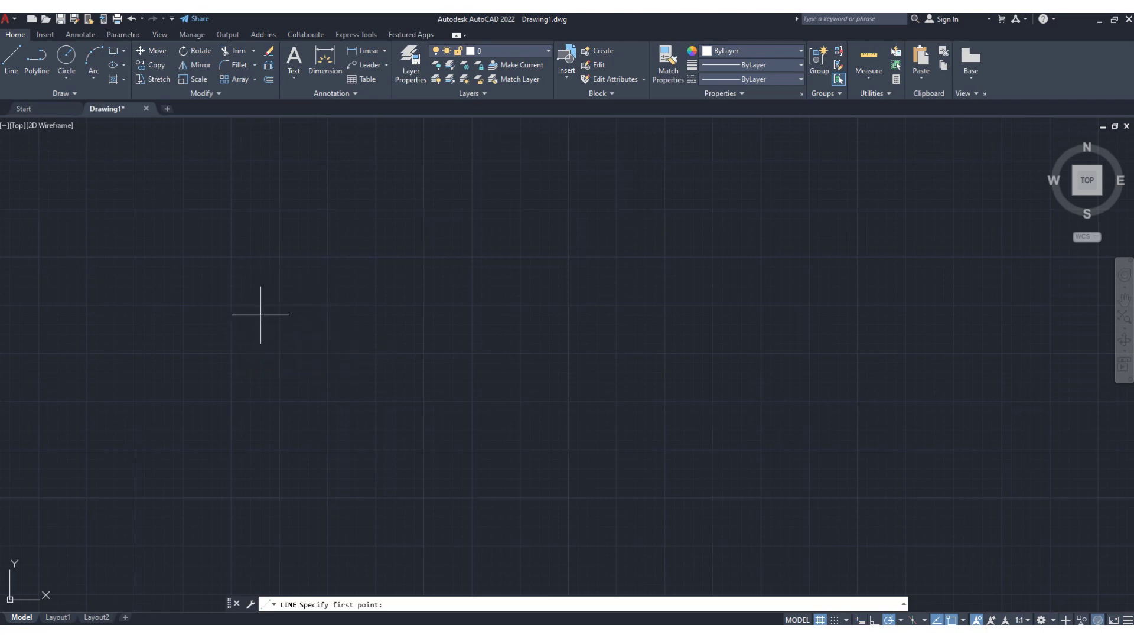
key("F12")
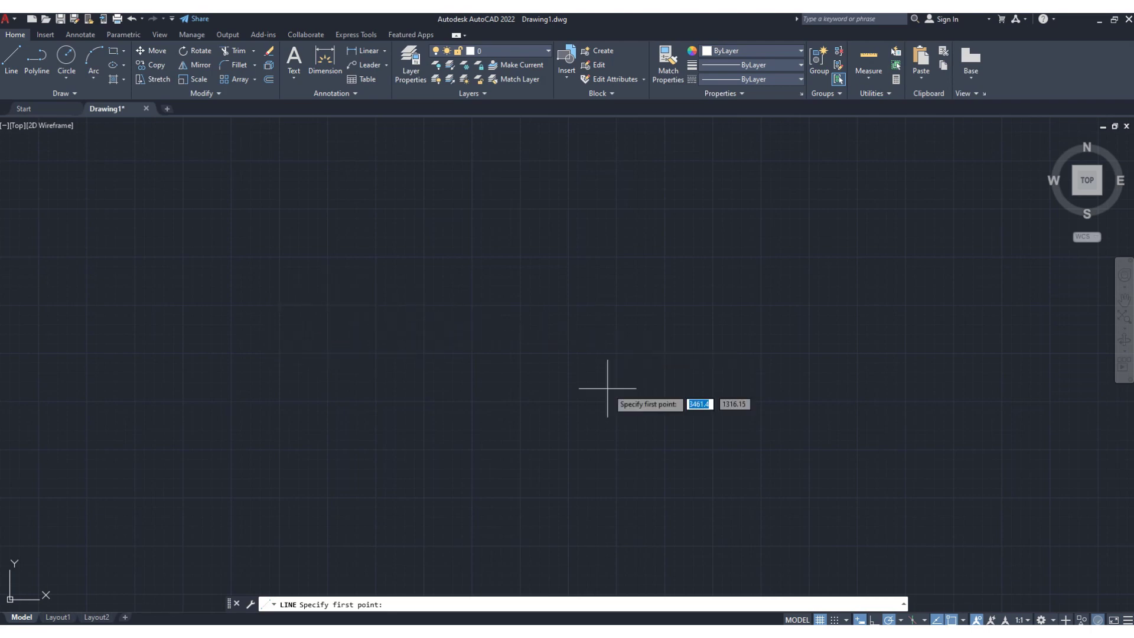
left_click(859, 620)
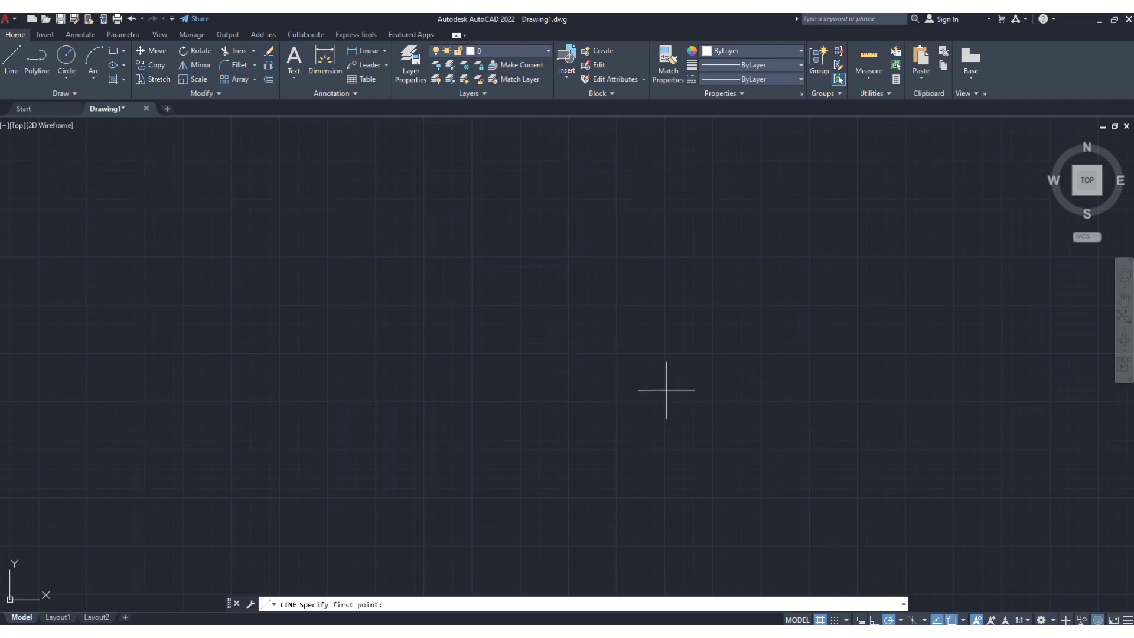
left_click(860, 619)
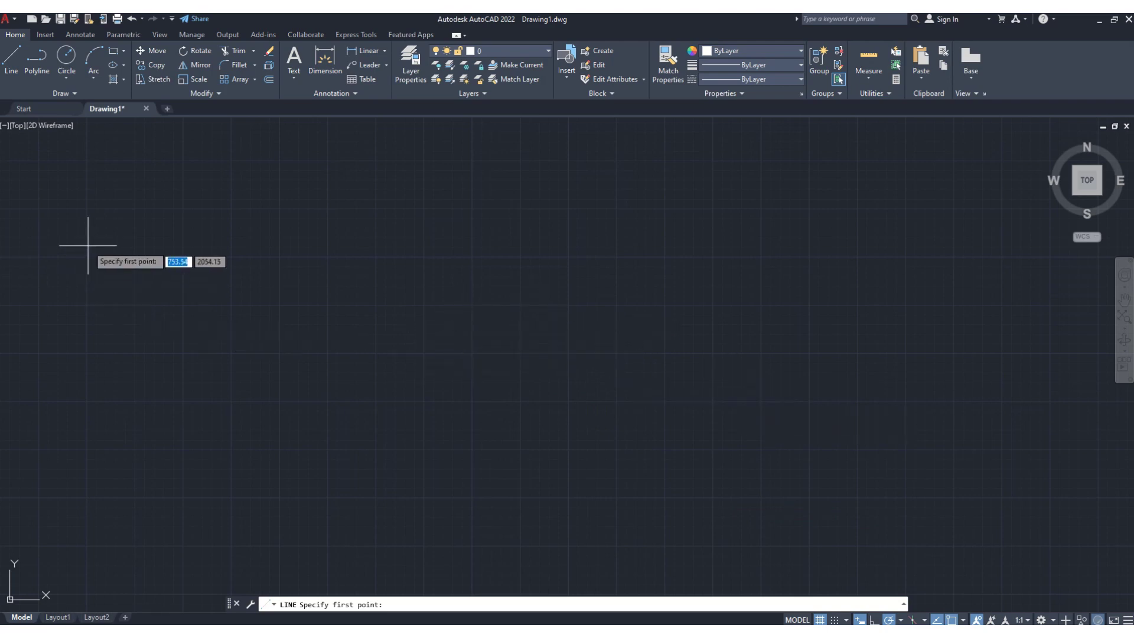
- Check in the status bar customization options that Dynamic Input is enabled for display
left_click(1127, 620)
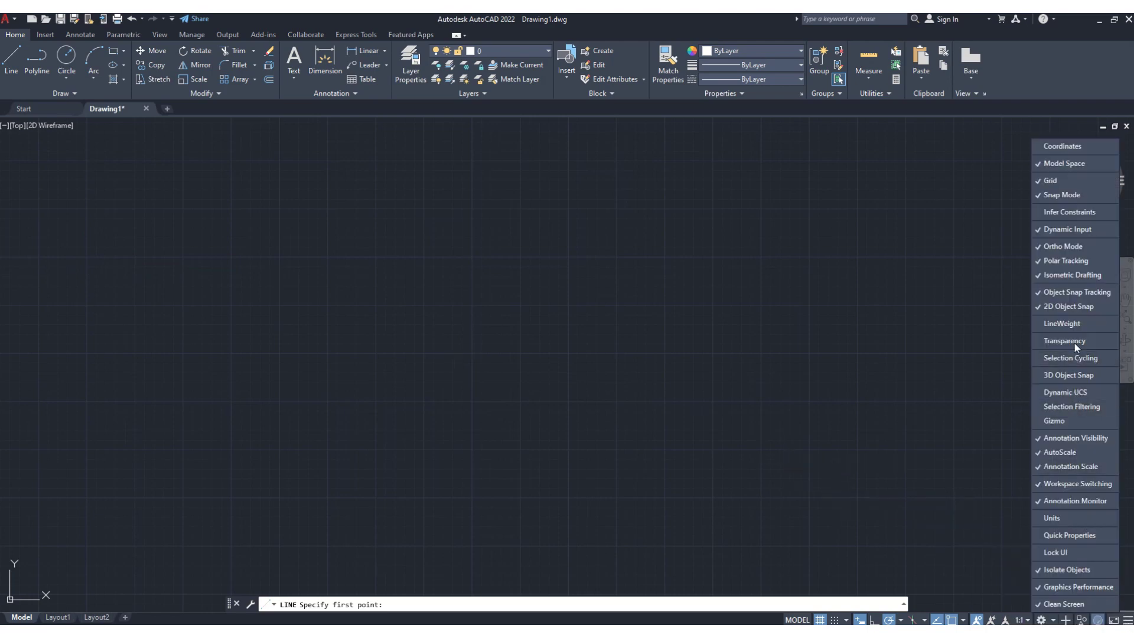
left_click(1047, 229)
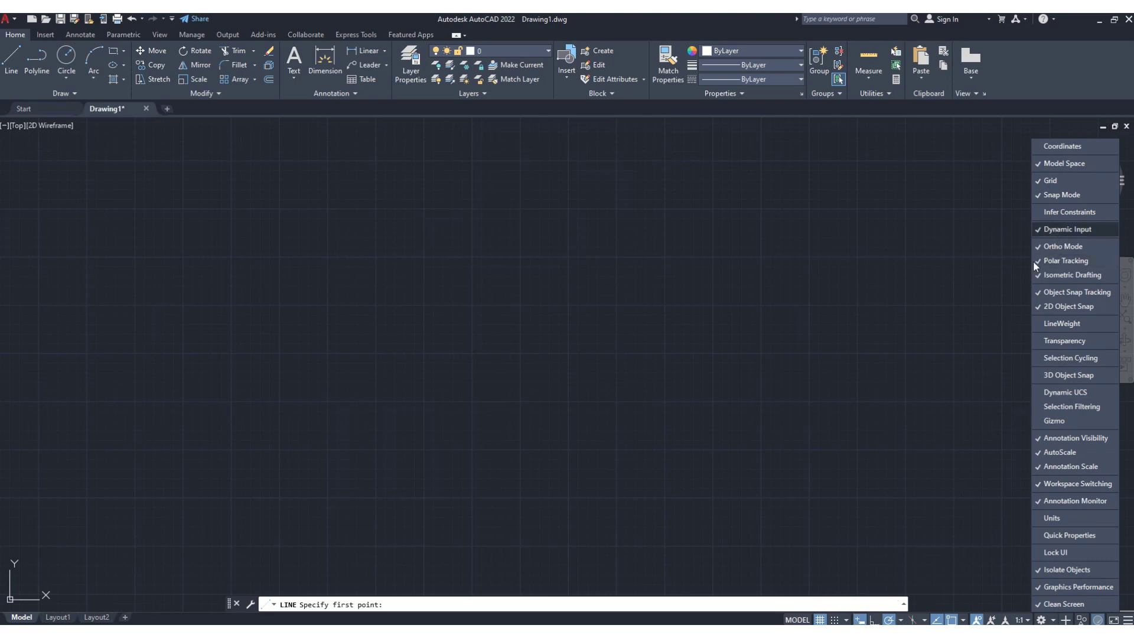
left_click(832, 284)
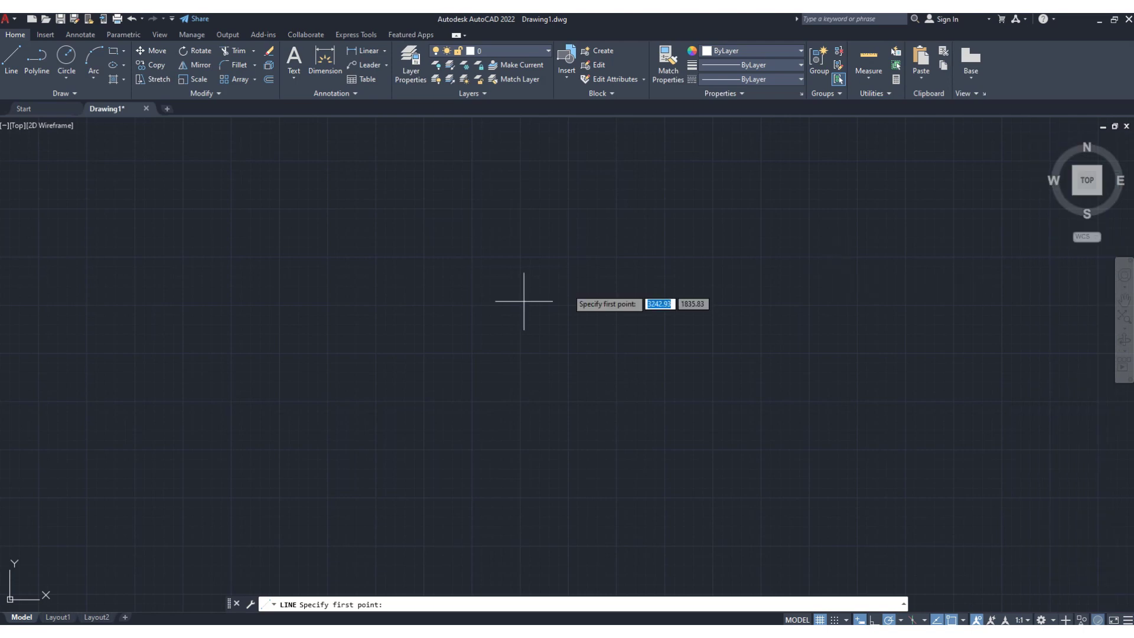
- Start a new line from a point in the lower-left area of the drawing, with polar tracking at 90-degree increments
left_click(17, 61)
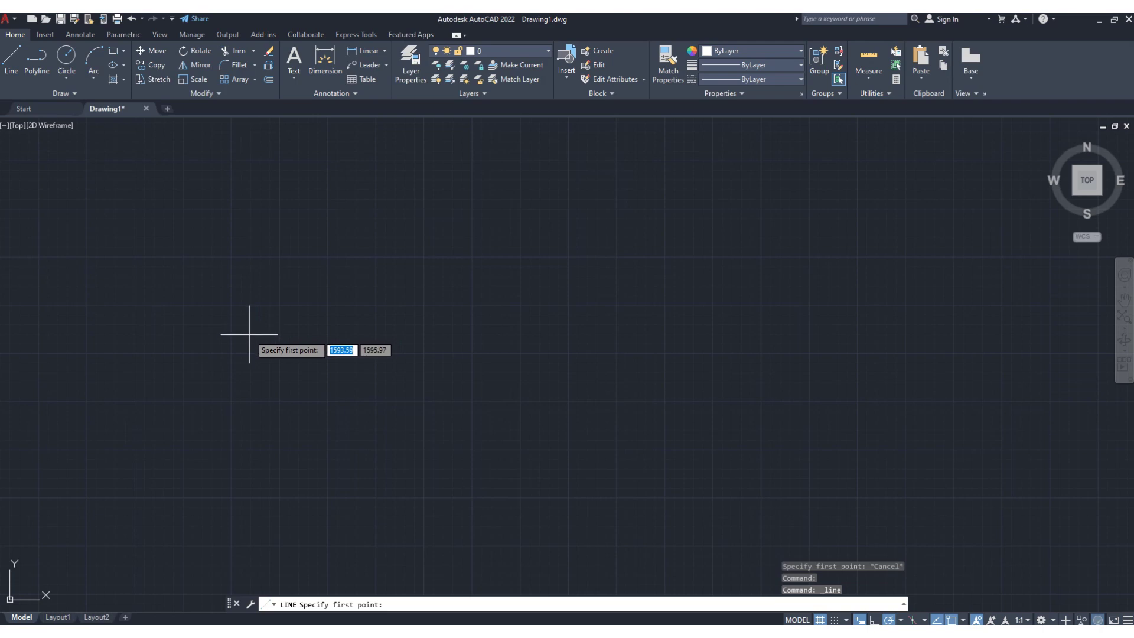
left_click(103, 474)
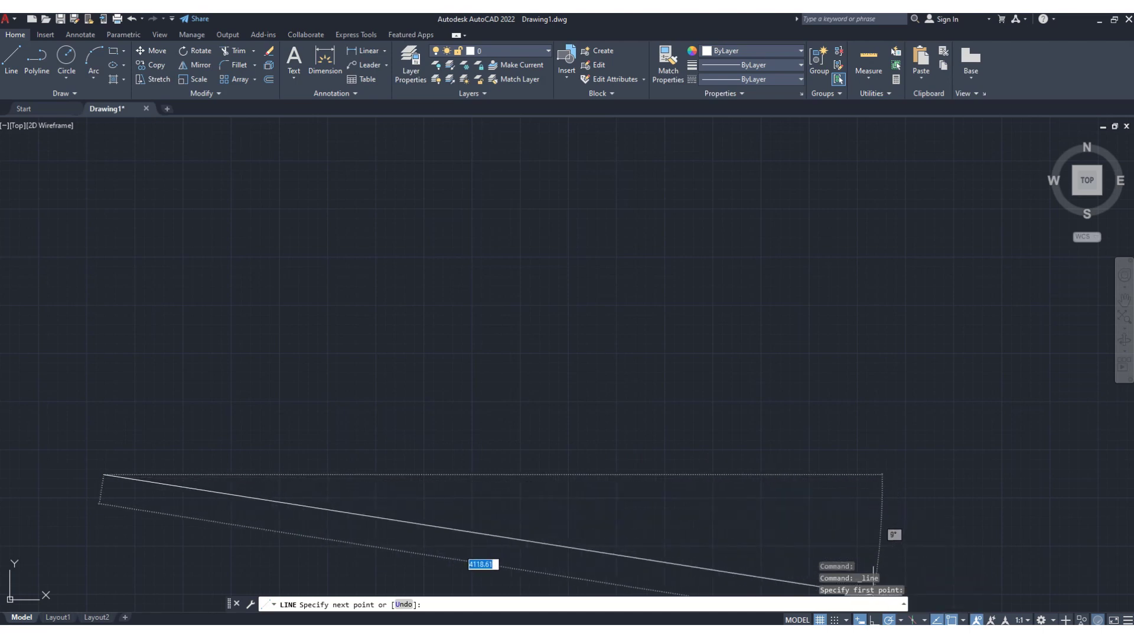
left_click(902, 620)
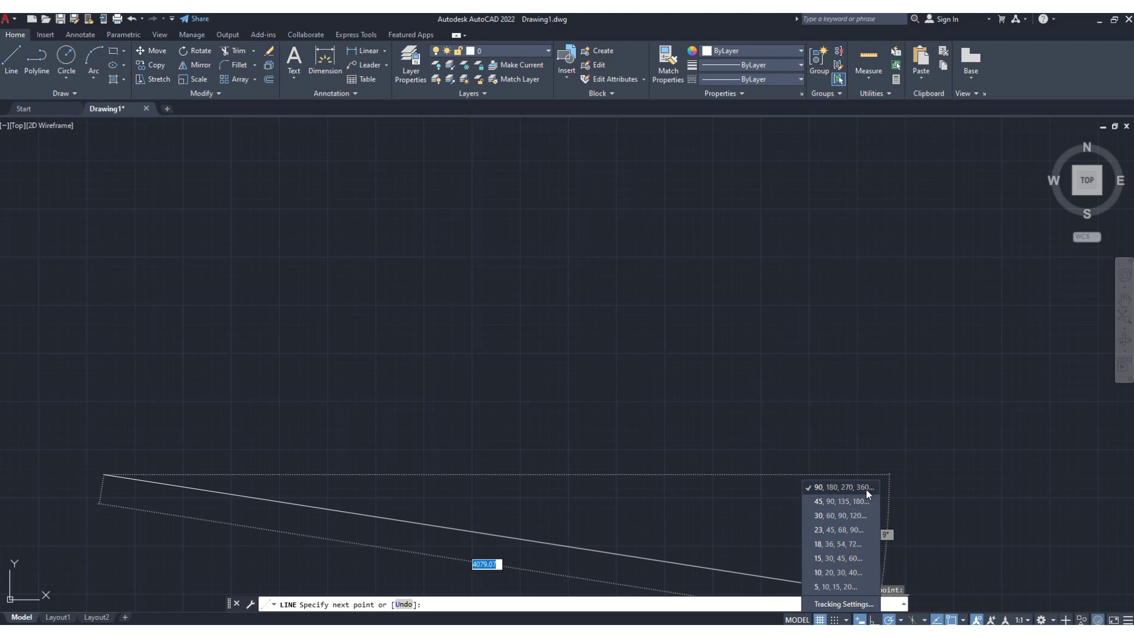
left_click(812, 488)
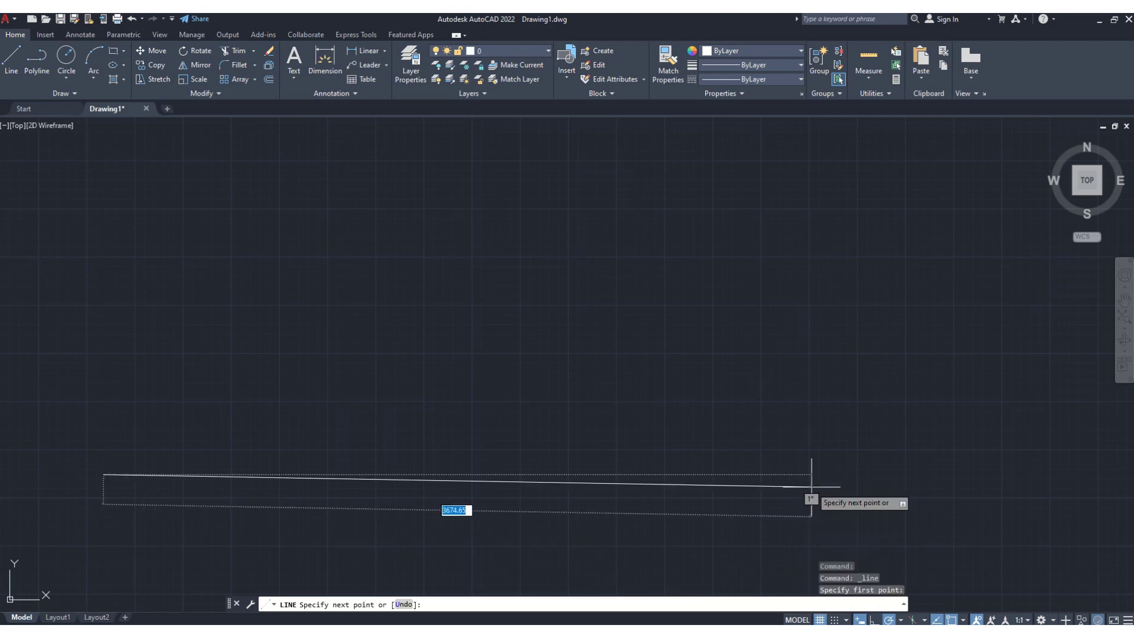
- Try 45-degree polar tracking on the line in progress, and return the increment to 90 degrees
left_click(903, 620)
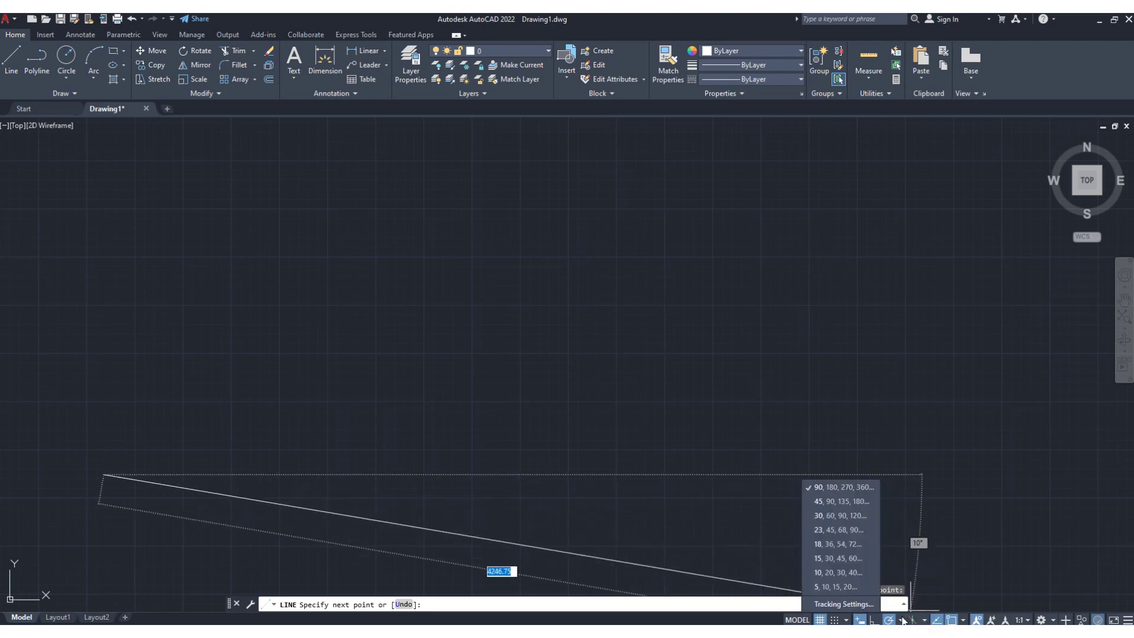
left_click(815, 512)
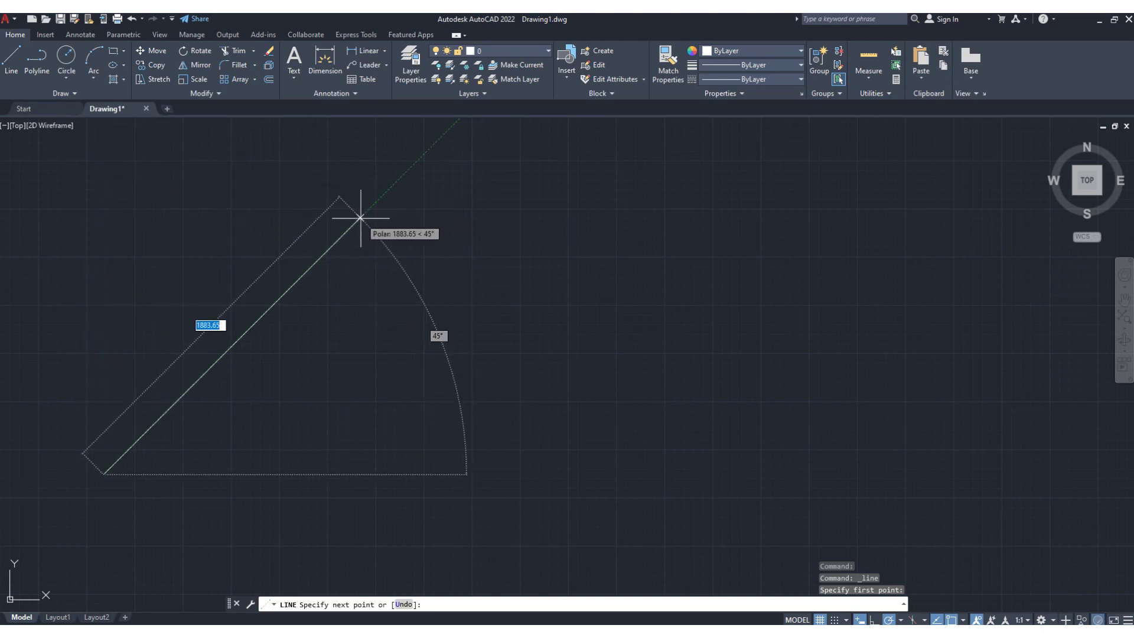
left_click(901, 620)
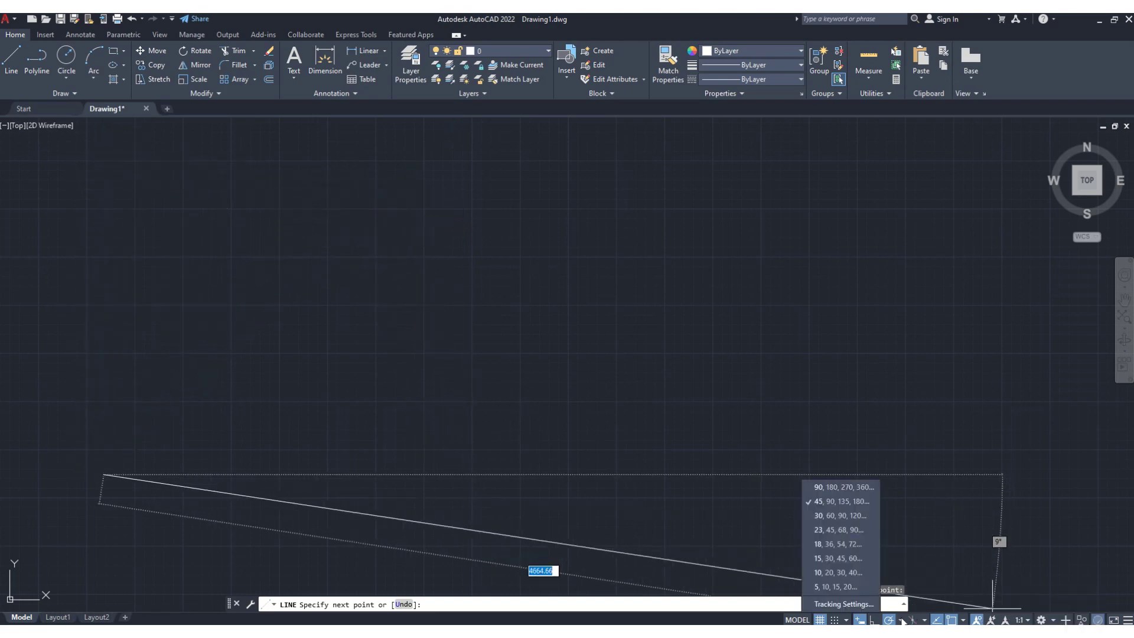
left_click(821, 487)
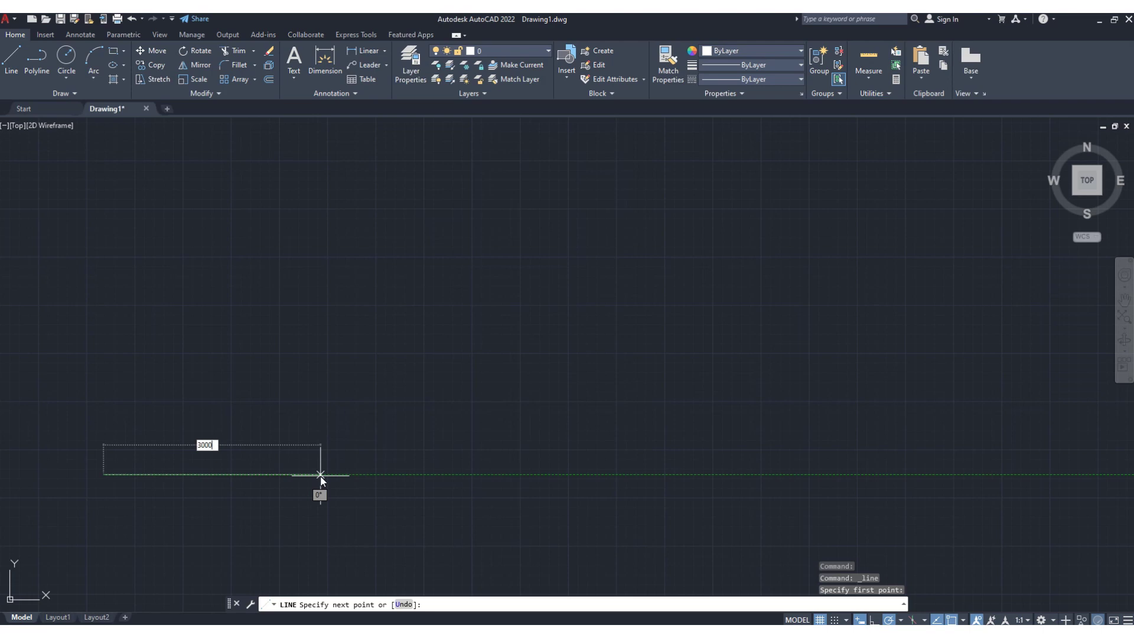
- Draw the bottom edge 3000 mm horizontally, followed by a 500 mm segment rising at 60 degrees from its right end
key("Return")
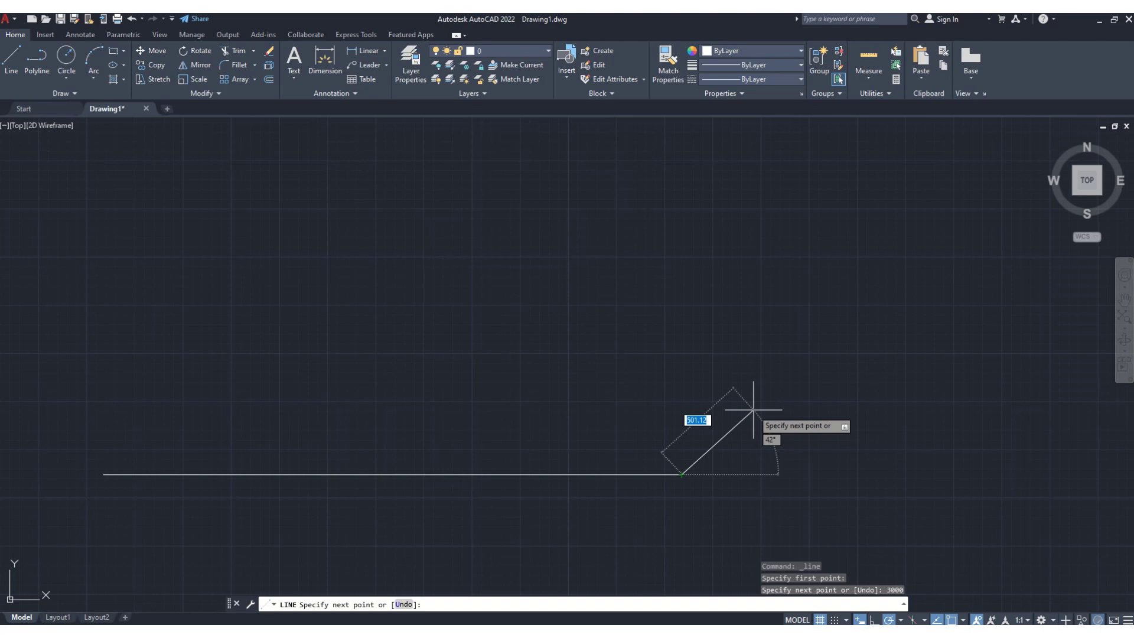
type("500")
key("Tab")
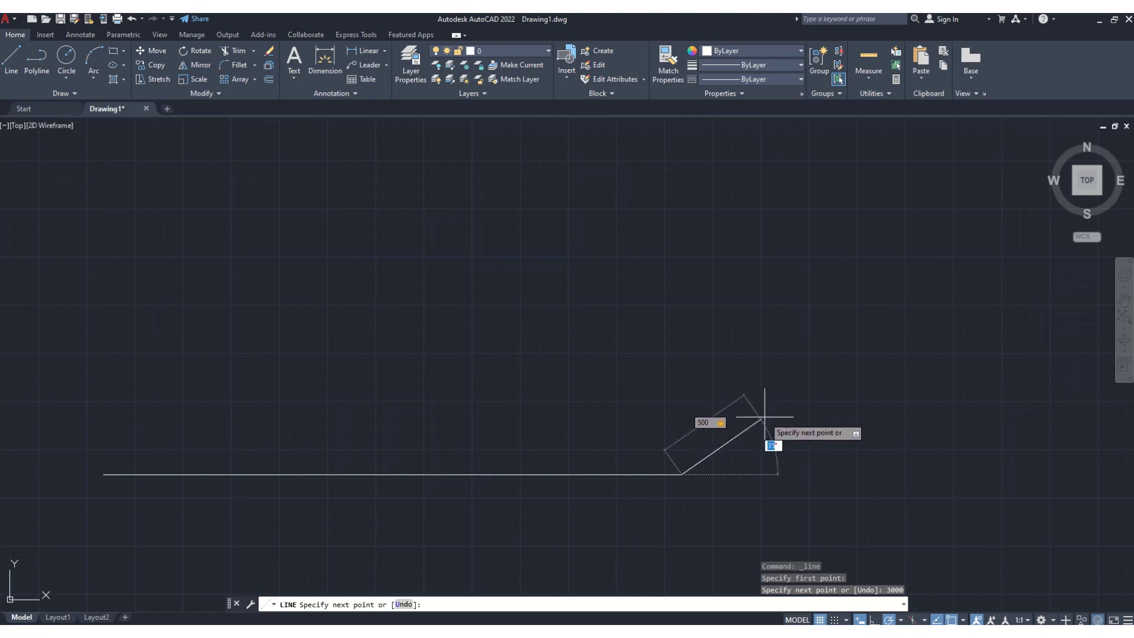
type("60")
key("Return")
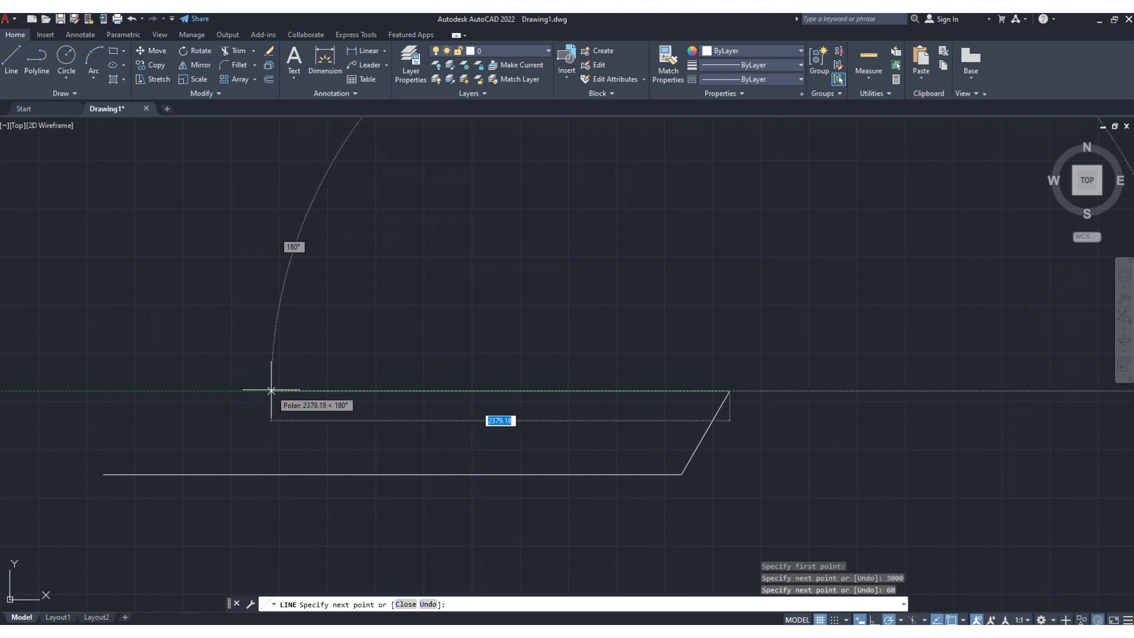
- Add a 2500 mm top edge running left at 180 degrees and close the four-sided outline at its starting point
type("2500")
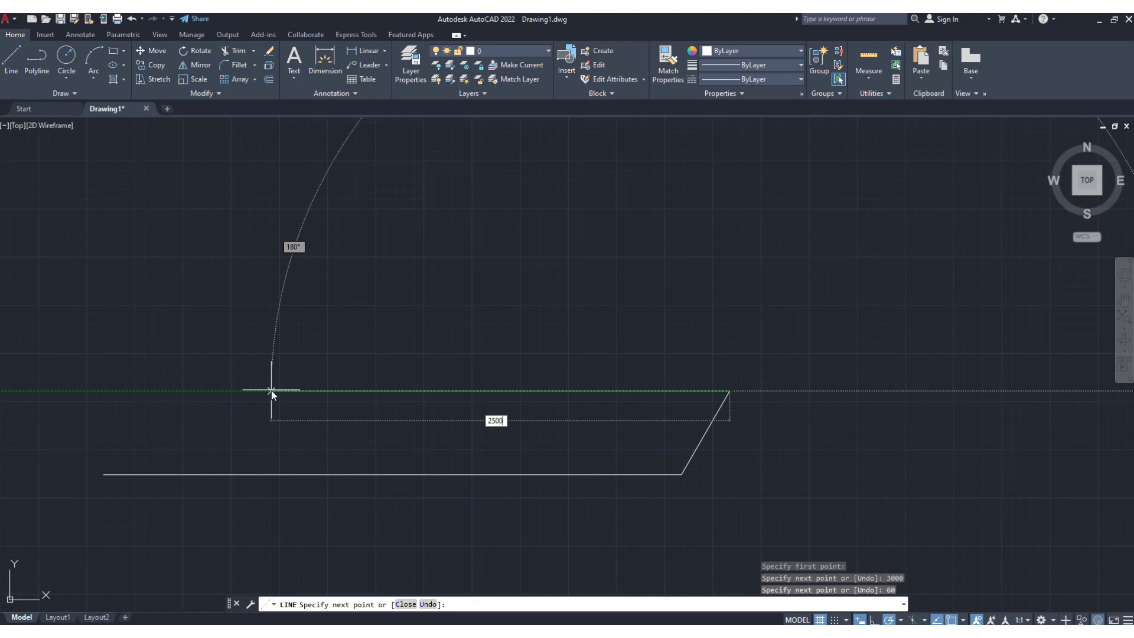
key("Return")
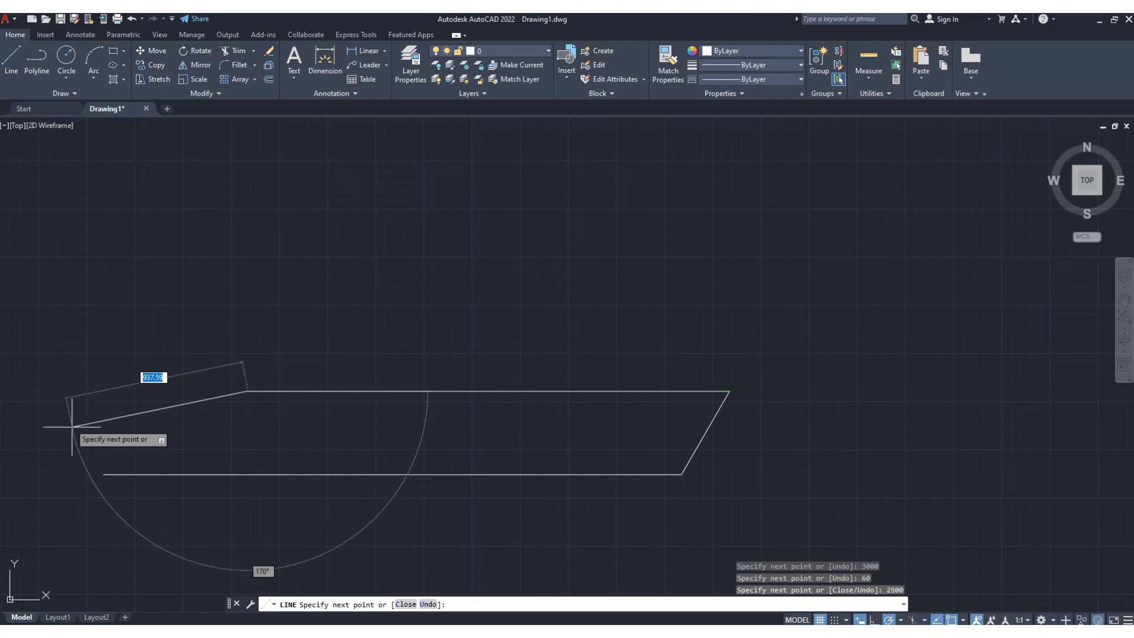
left_click(103, 475)
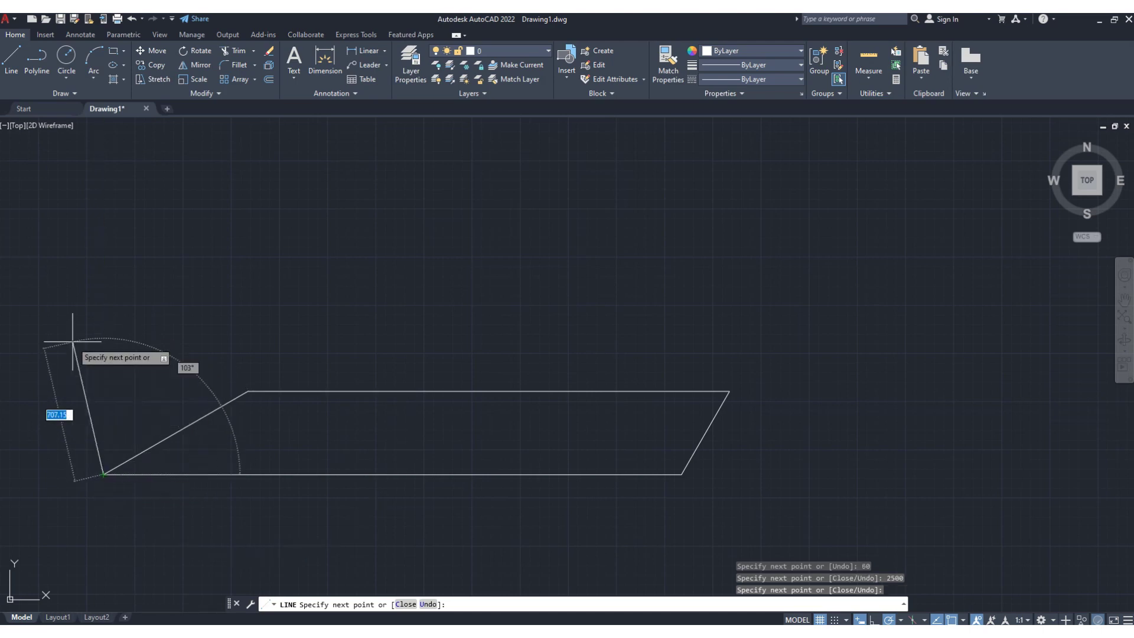
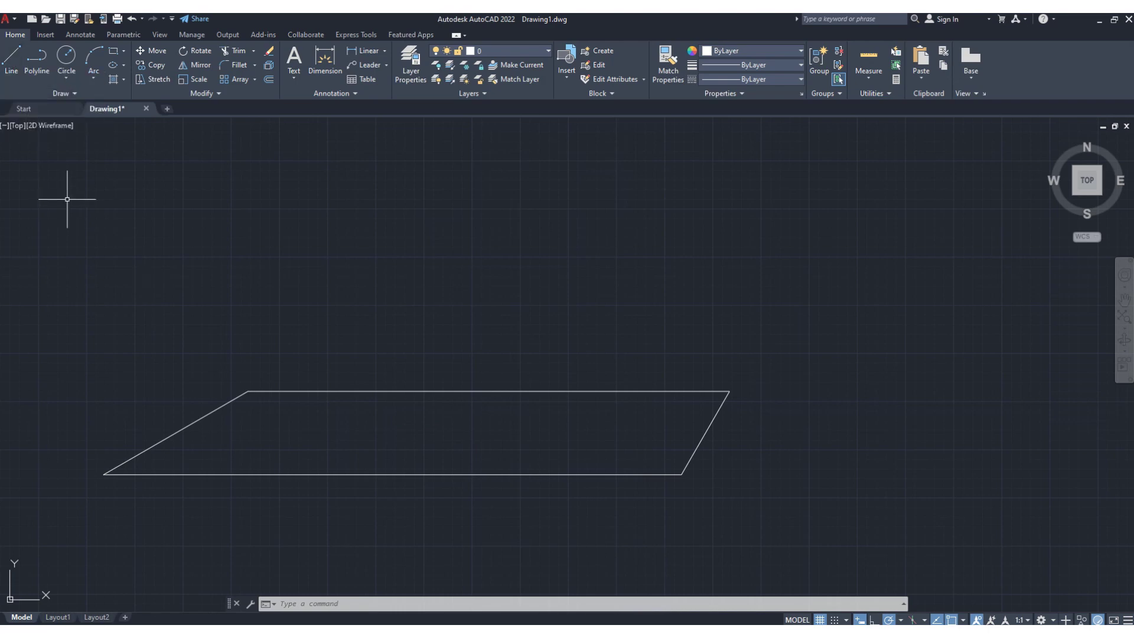
- Draw a separate 2500 mm horizontal line above the four-sided outline
left_click(11, 62)
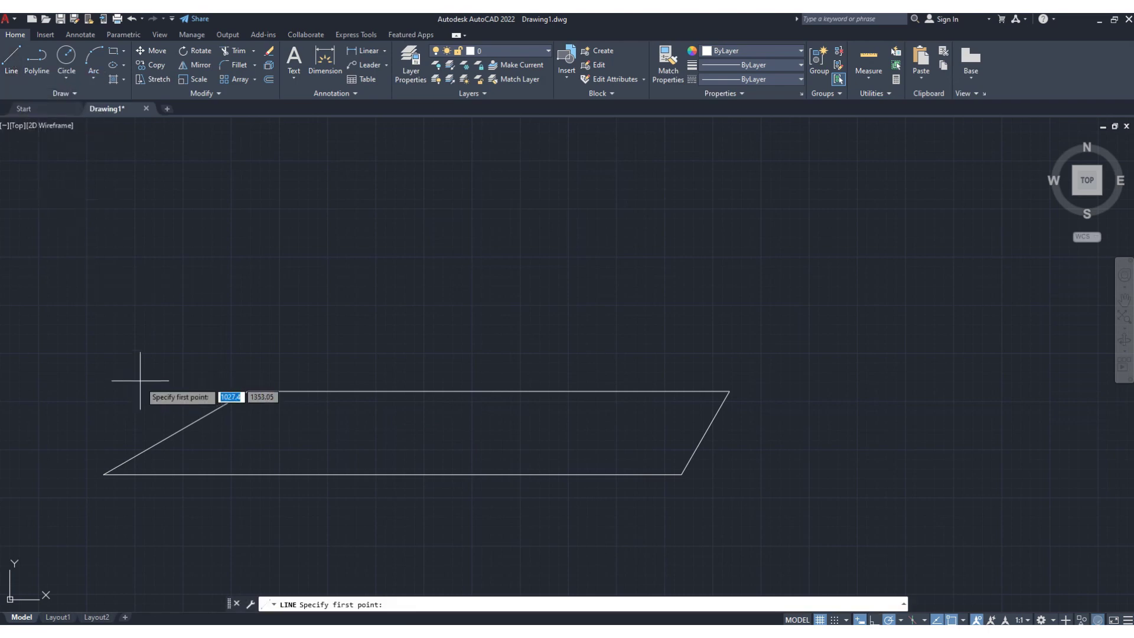
left_click(72, 335)
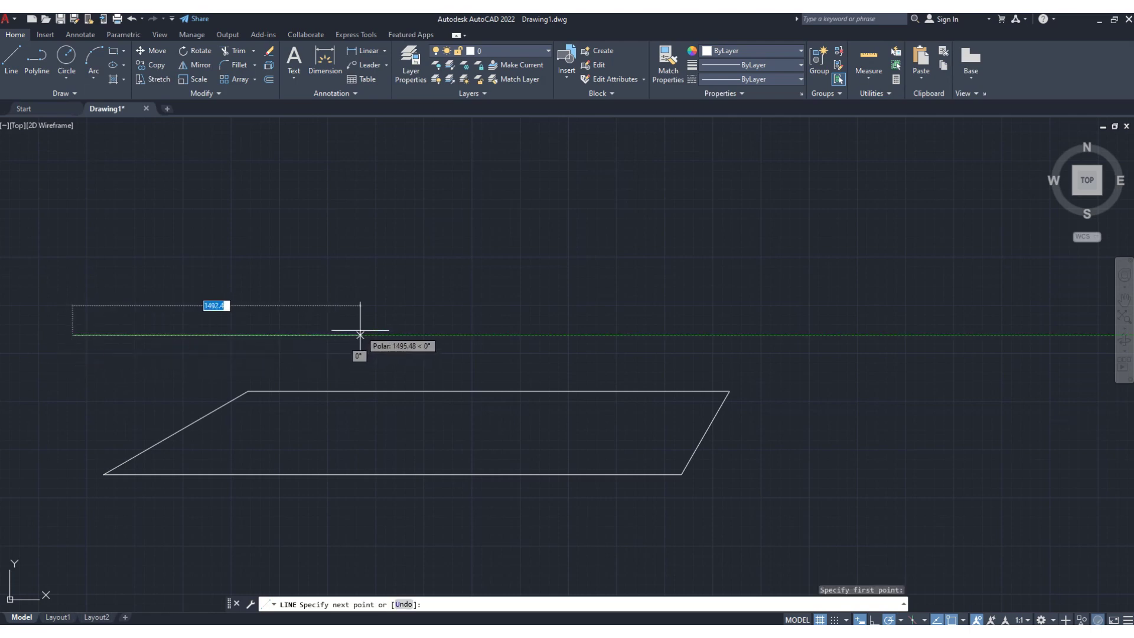
type("2")
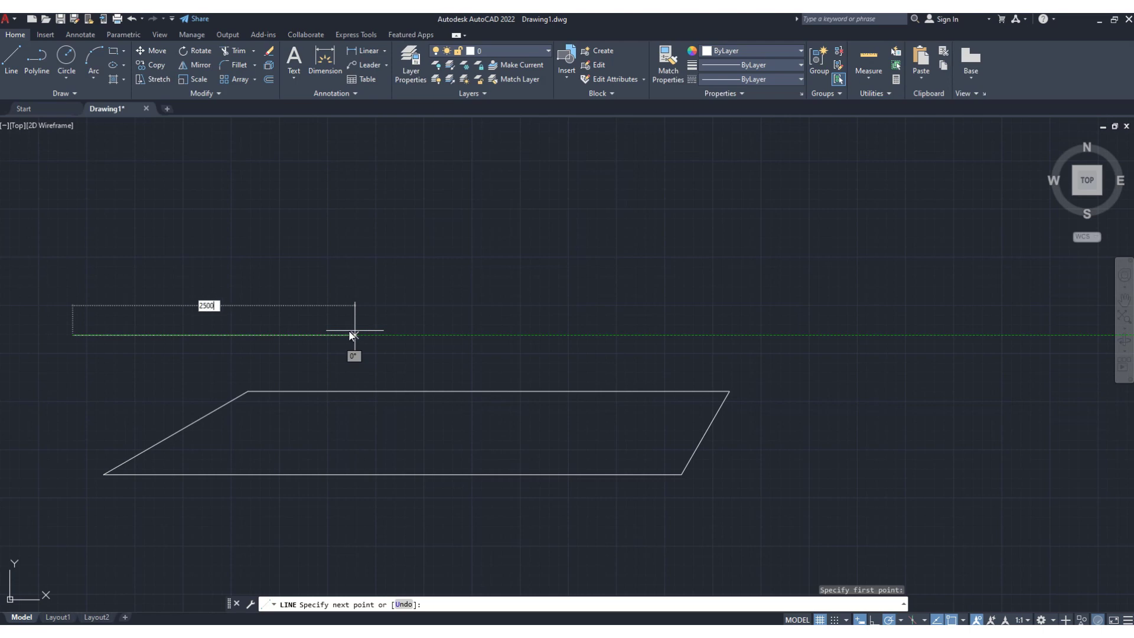
type("500")
key("Return")
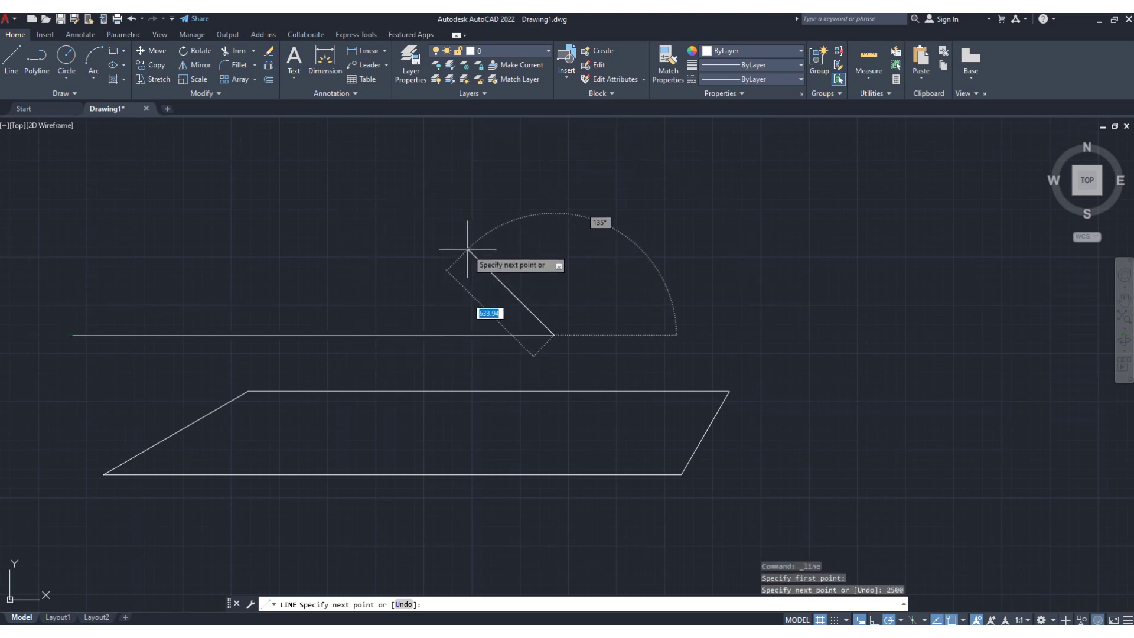
key("Return")
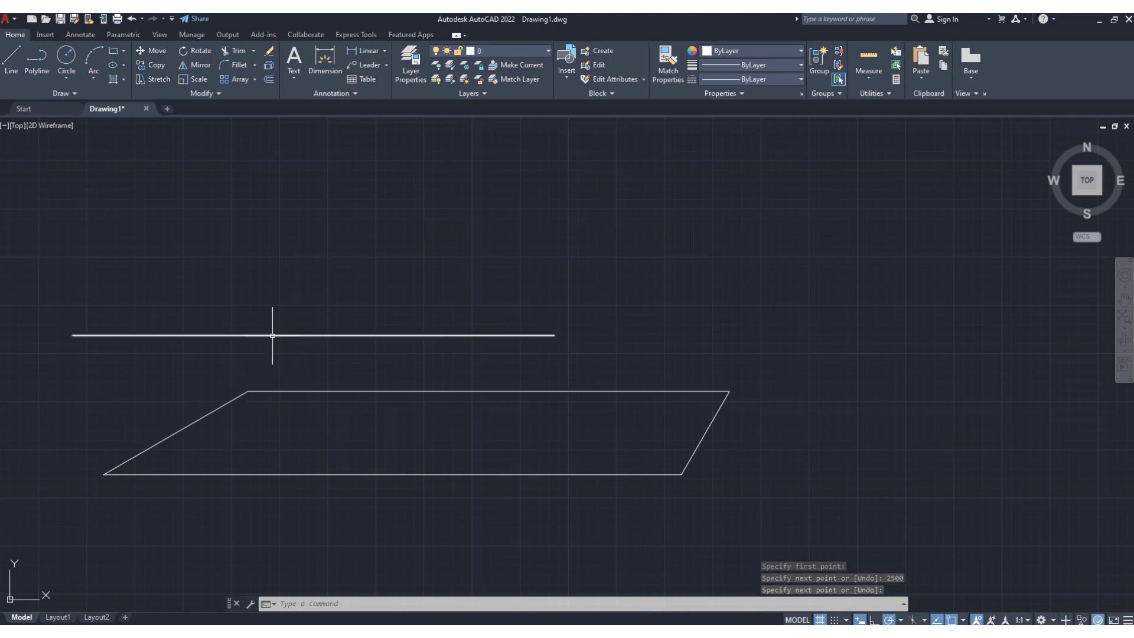
- Look through the status bar customization options with the upper horizontal line selected, and clear the selection
left_click(333, 335)
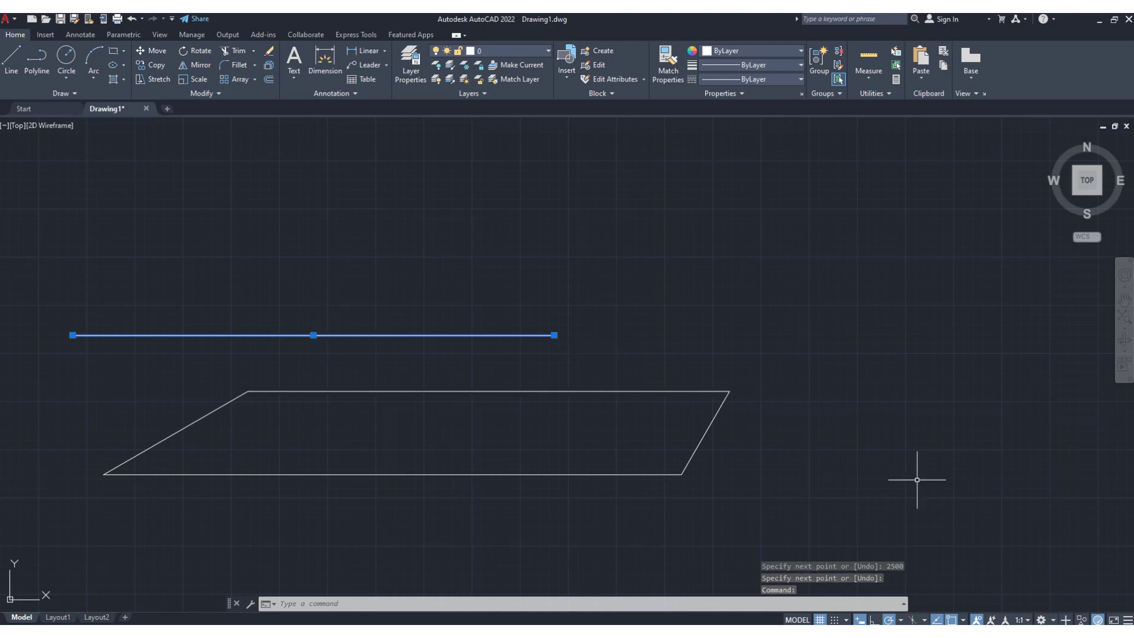
left_click(1128, 619)
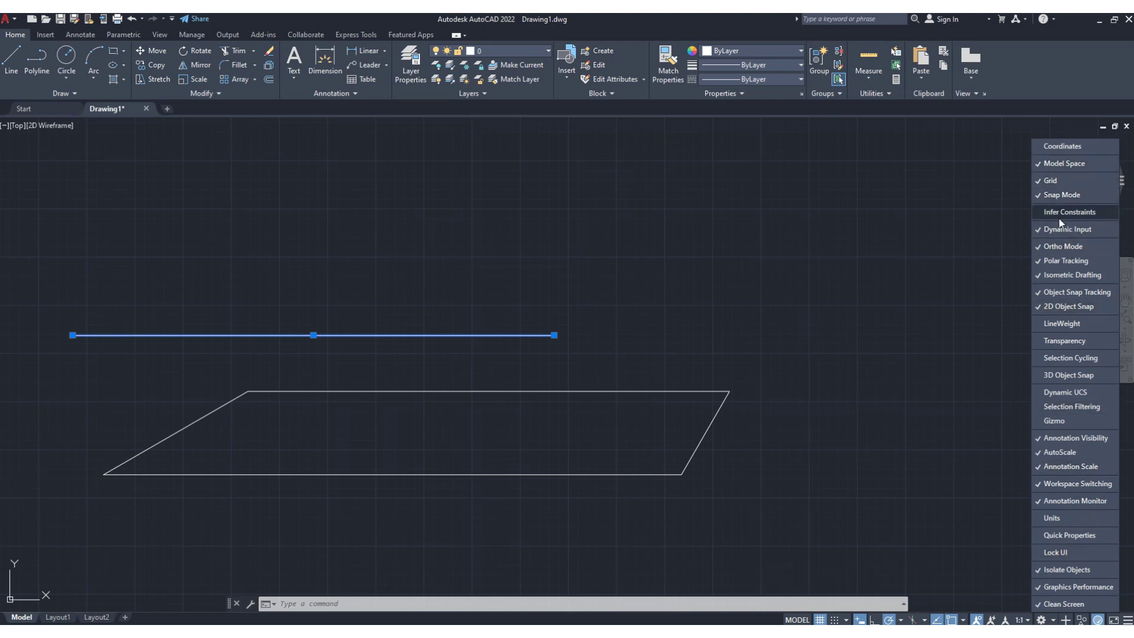
key("Escape")
left_click(331, 345)
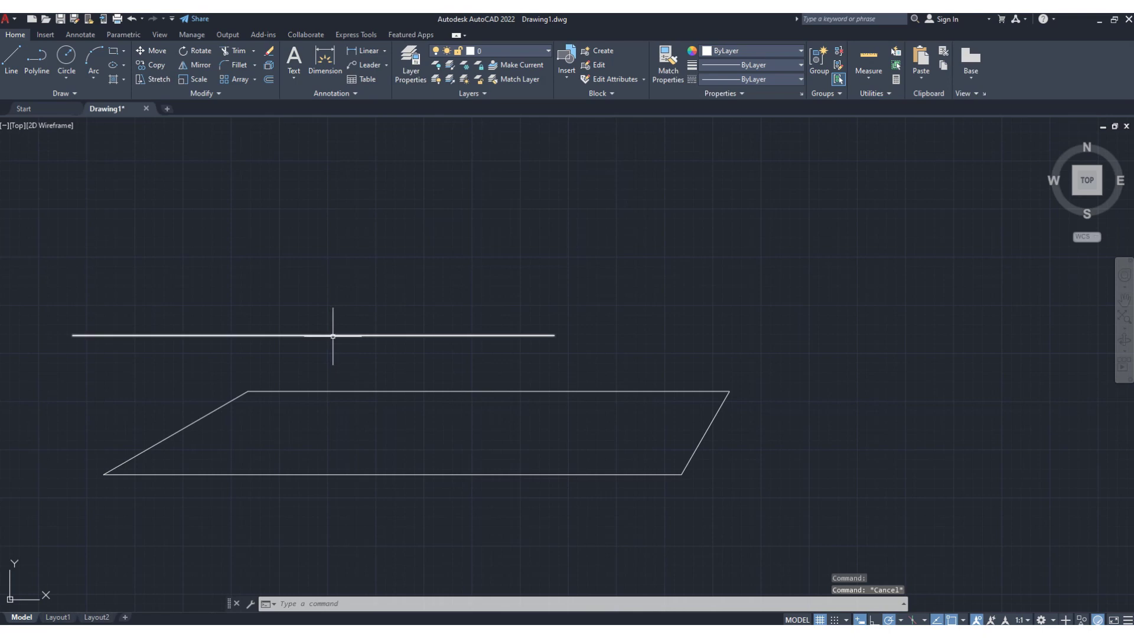
- Try to apply the Perpendicular snap override to the selected upper horizontal line without a drawing command running
left_click(329, 335)
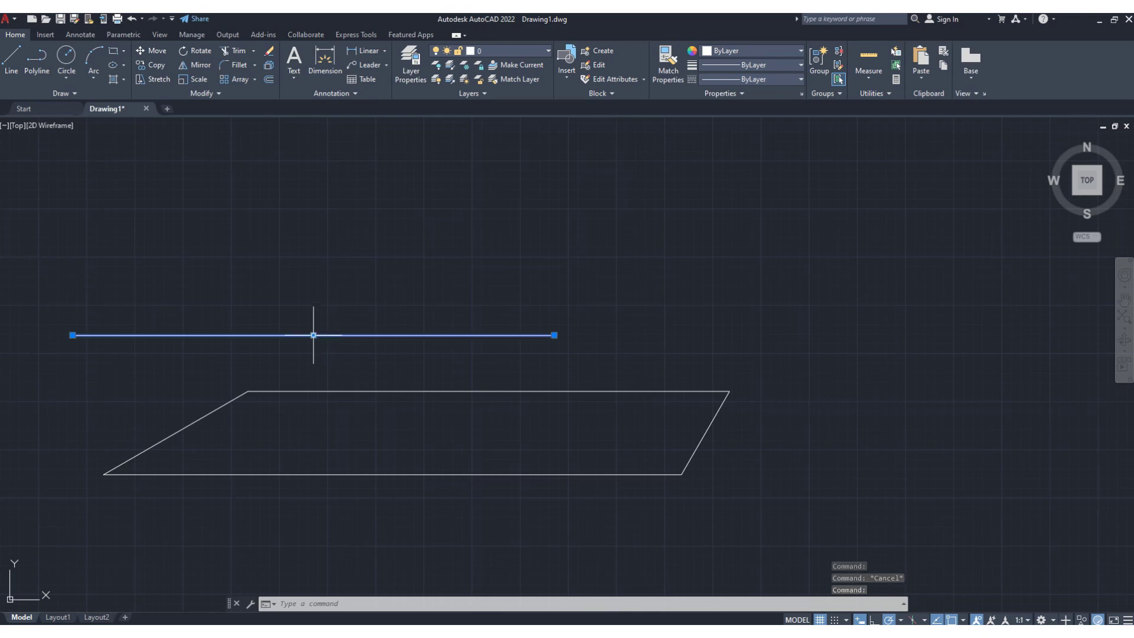
right_click(313, 335, "shift")
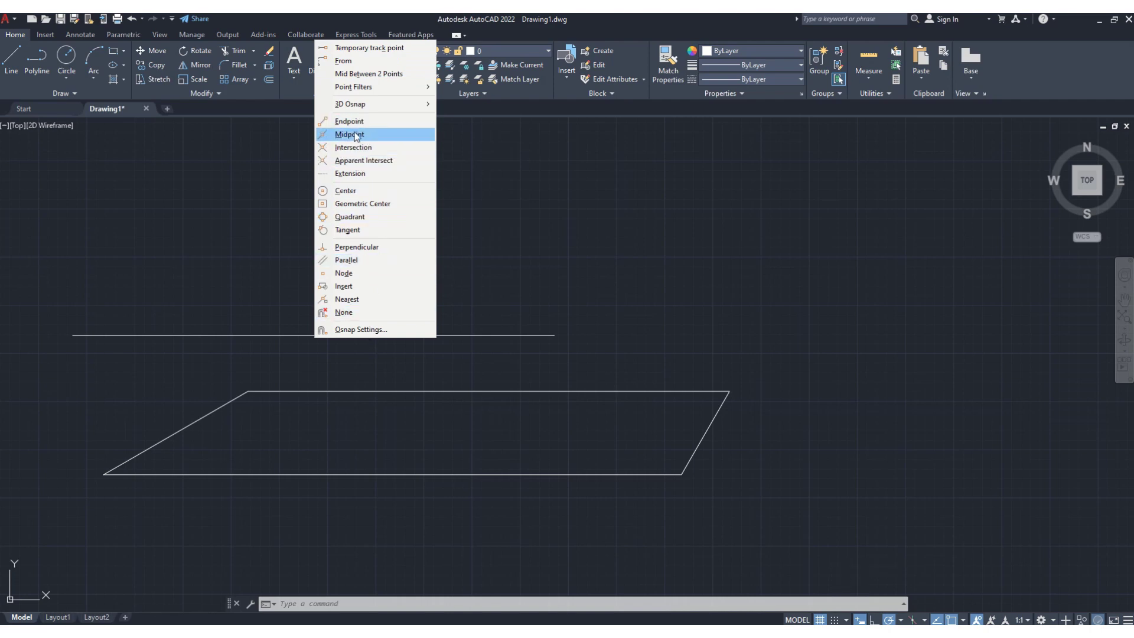
left_click(342, 248)
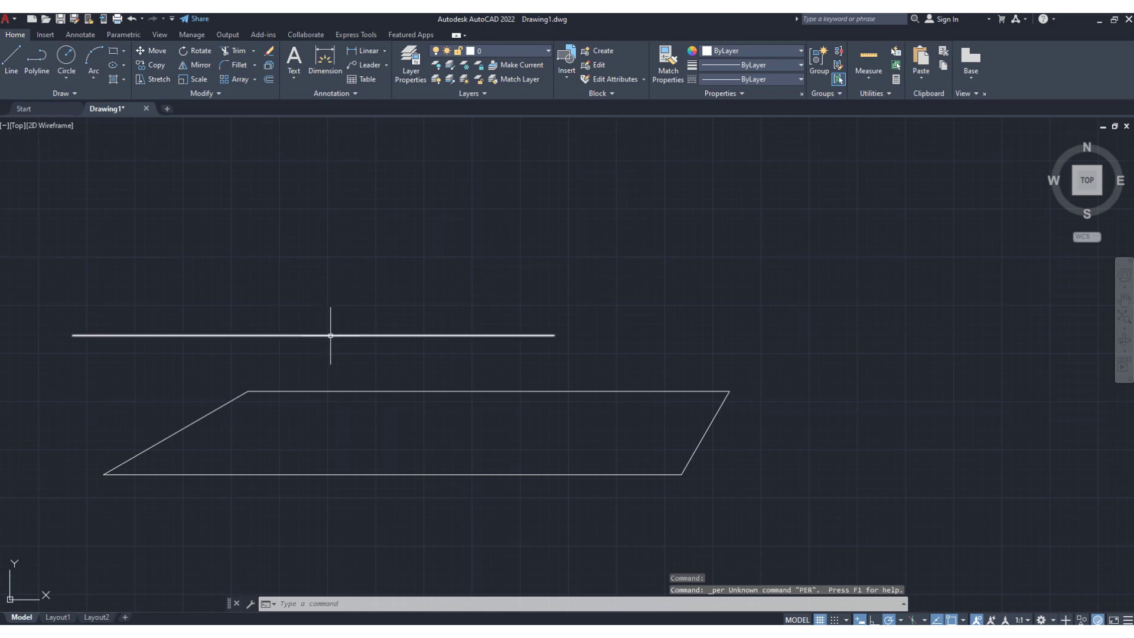
- Draw a vertical line upward at 90 degrees from the midpoint of the separate horizontal line
left_click(11, 59)
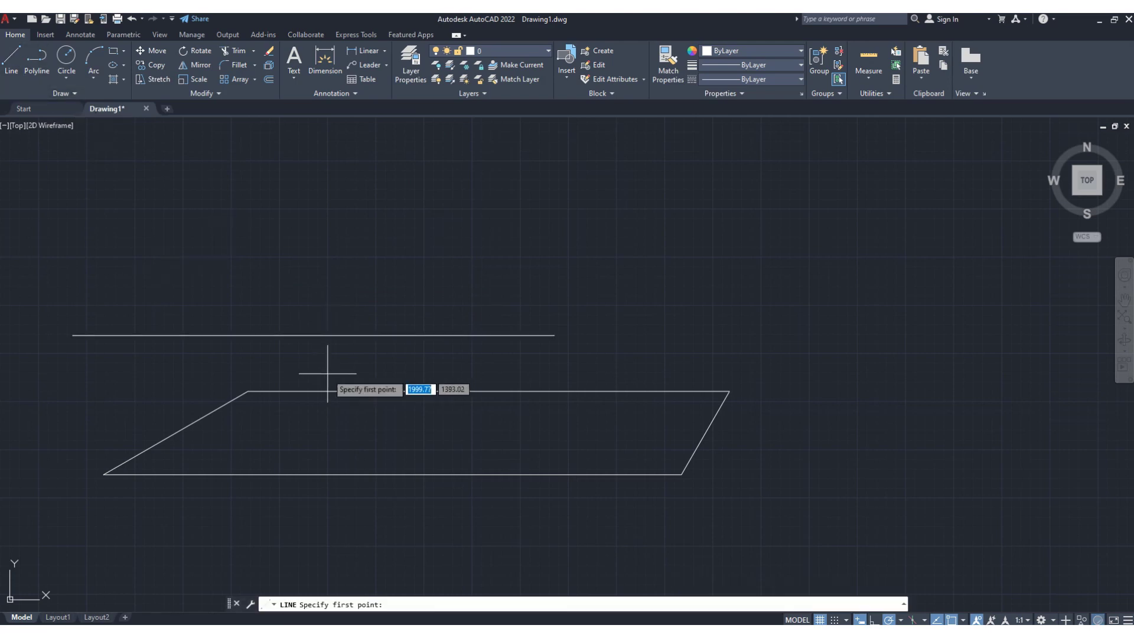
left_click(313, 335)
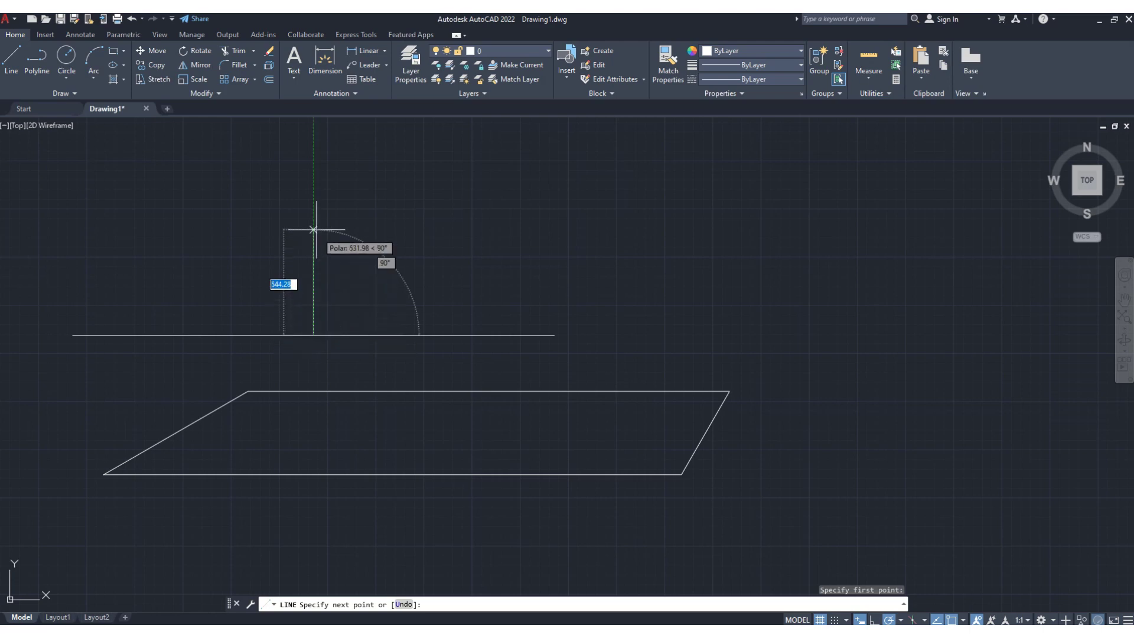
left_click(313, 210)
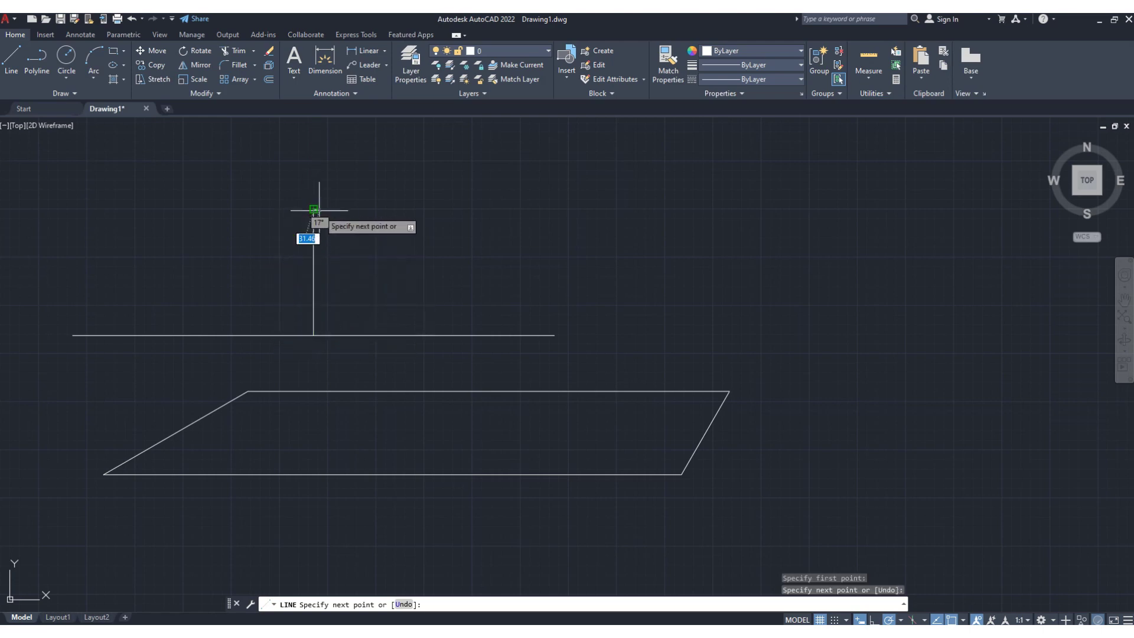
key("Return")
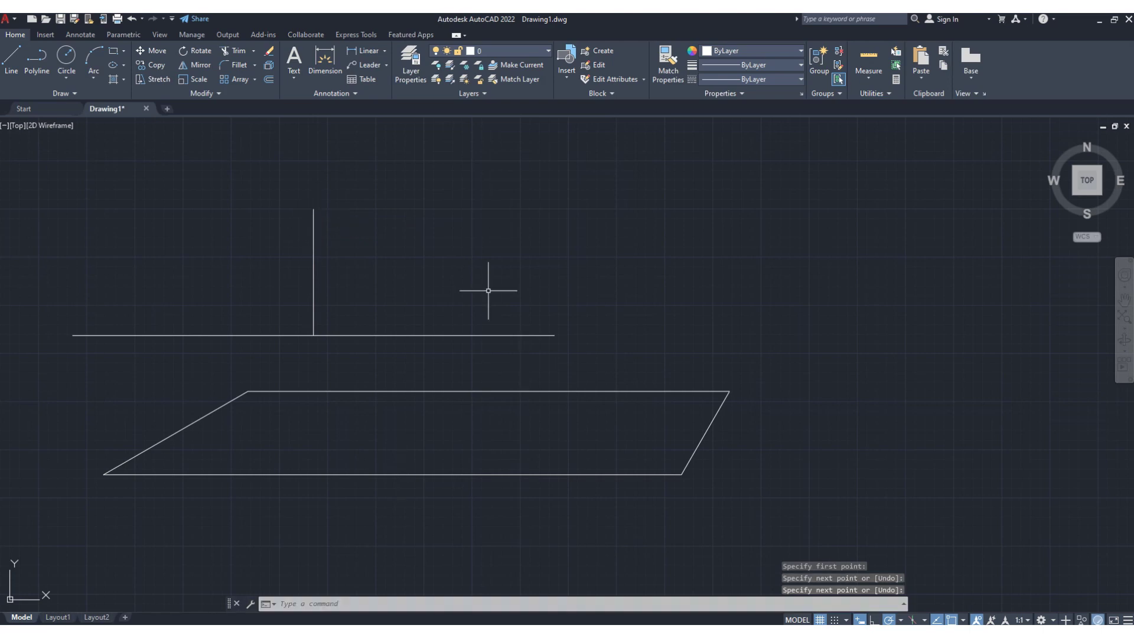
- Draw a second vertical line to the right of the first, starting from the horizontal line with the Perpendicular snap override
left_click(11, 59)
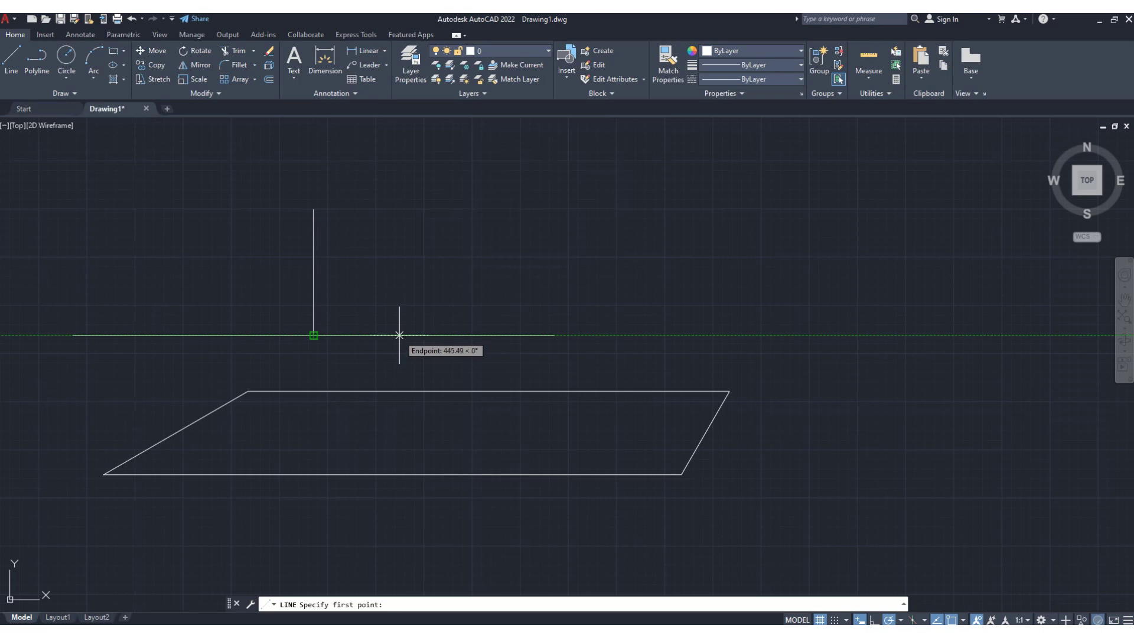
key("F8")
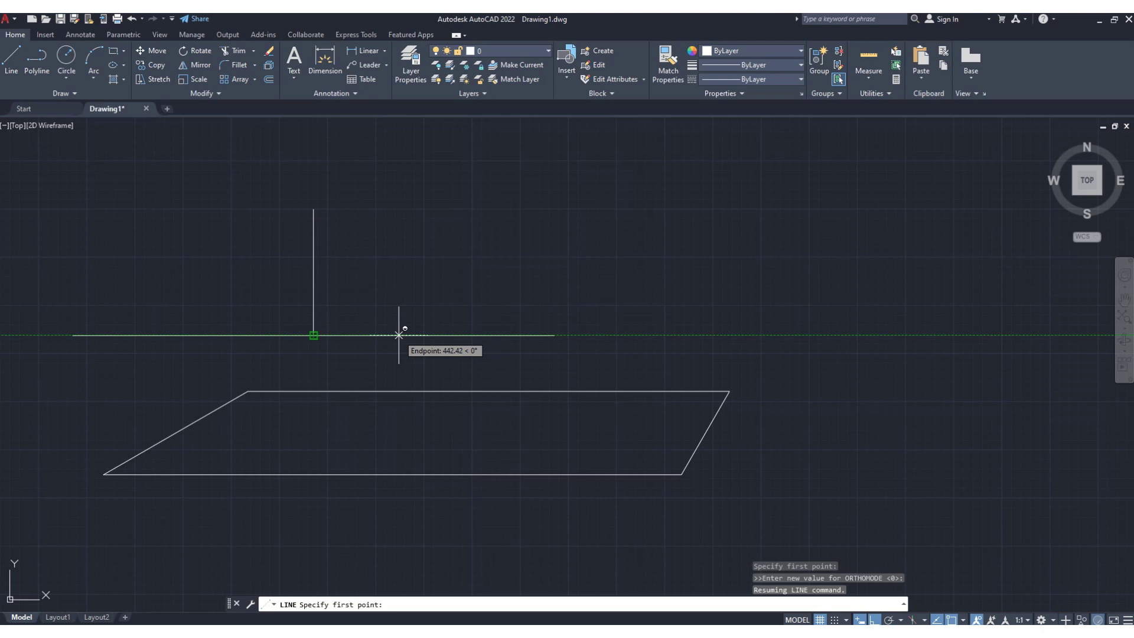
right_click(399, 335, "shift")
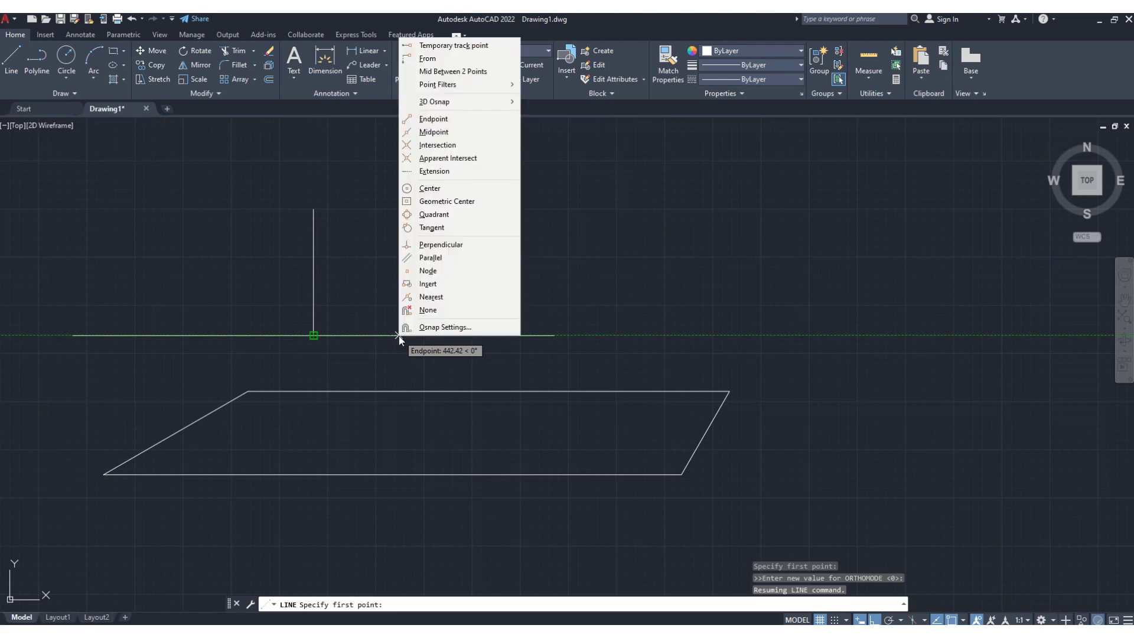
left_click(435, 245)
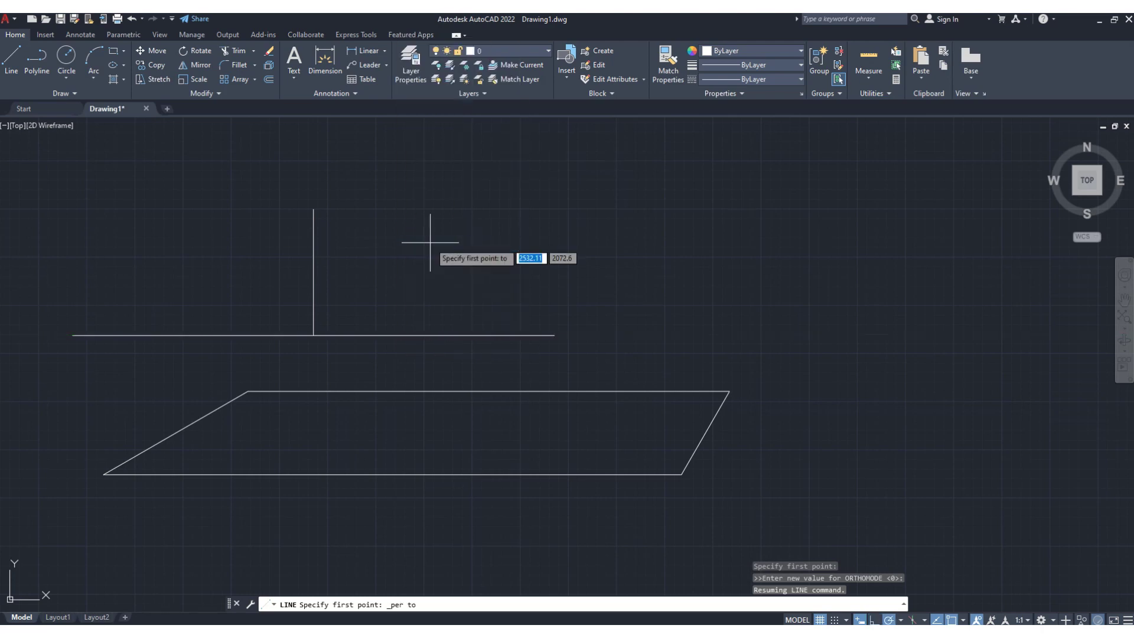
left_click(389, 336)
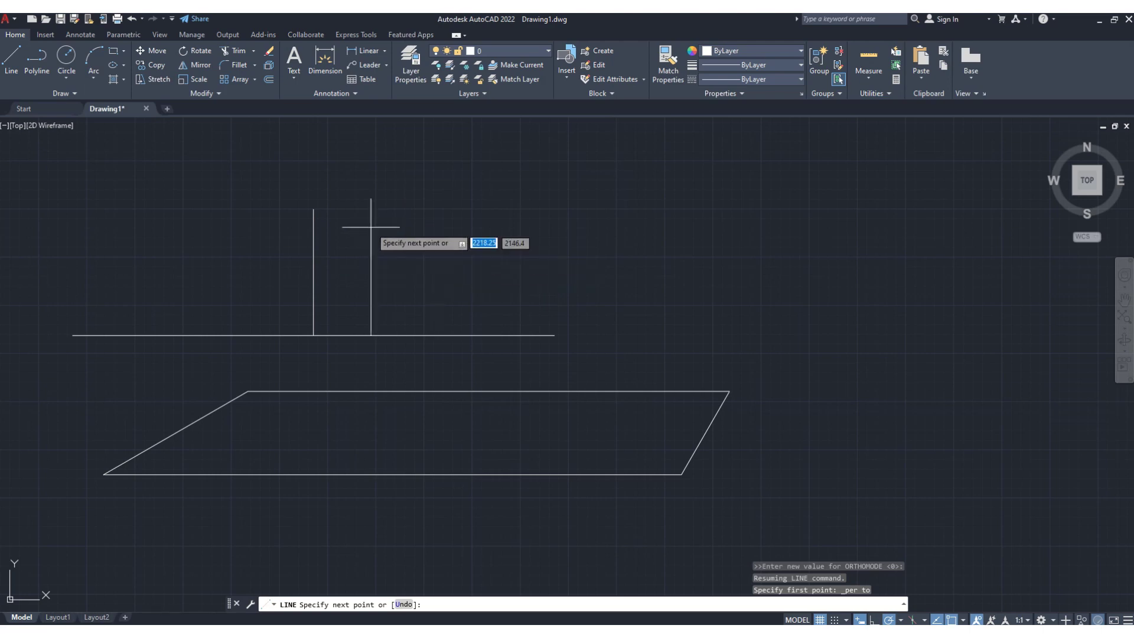
left_click(401, 203)
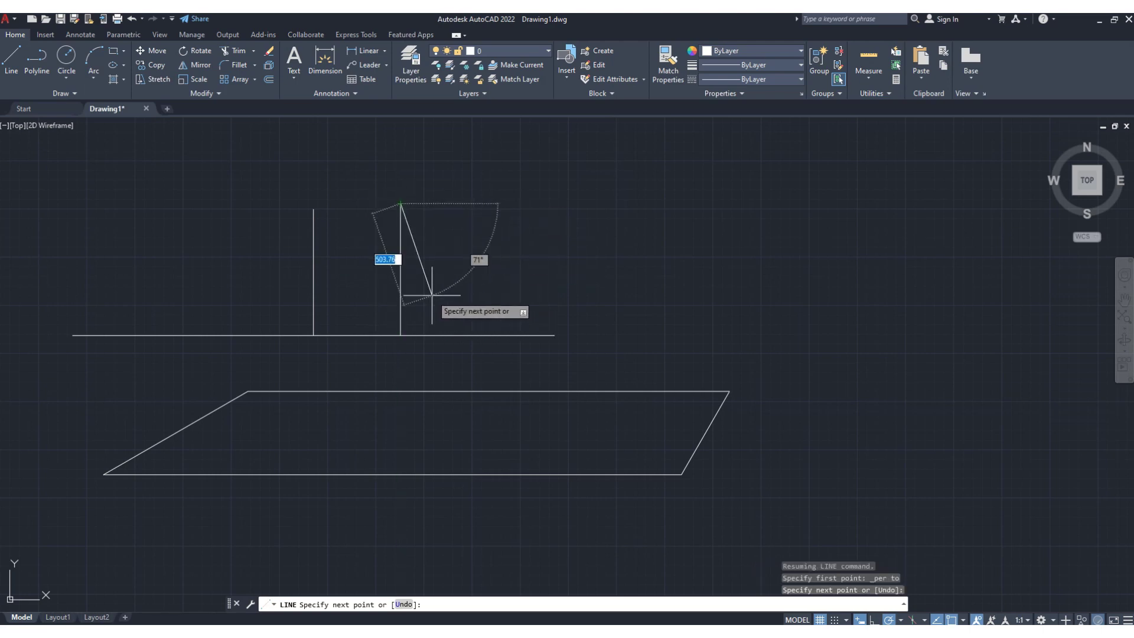
key("Return")
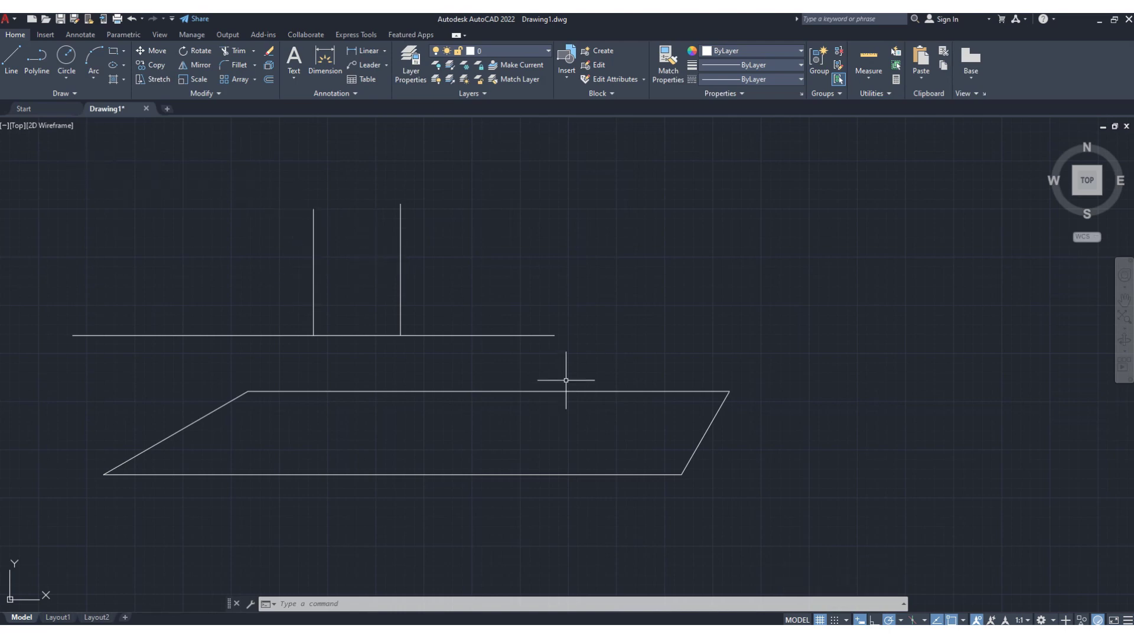
- Select the upper horizontal line, examine the status bar customization options again, and clear the selection
left_click(480, 336)
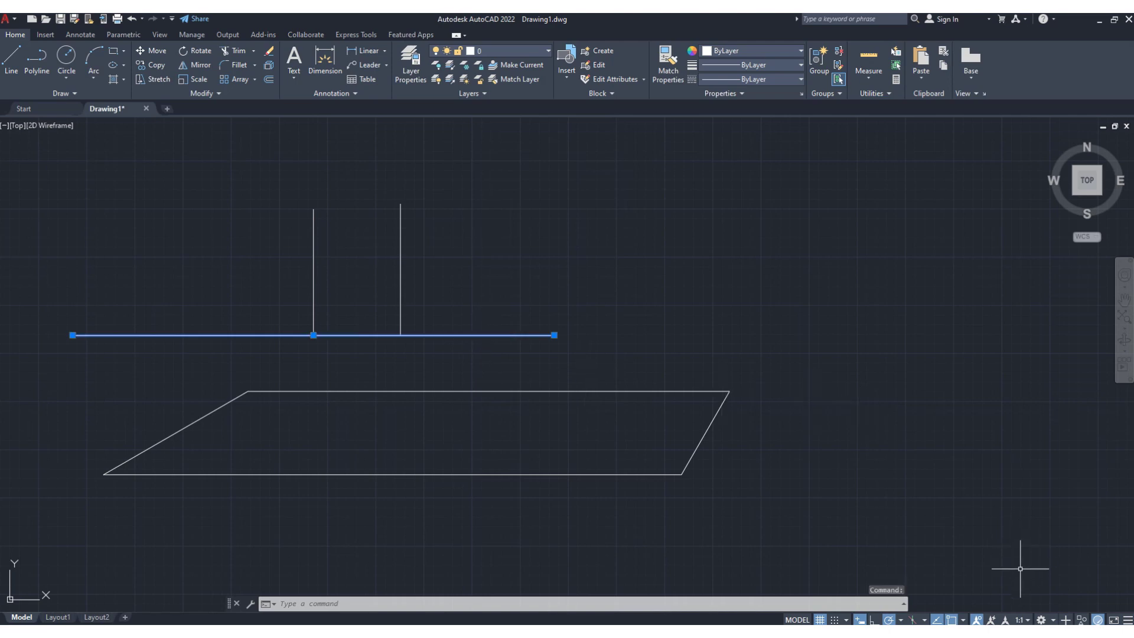
left_click(899, 621)
left_click(900, 622)
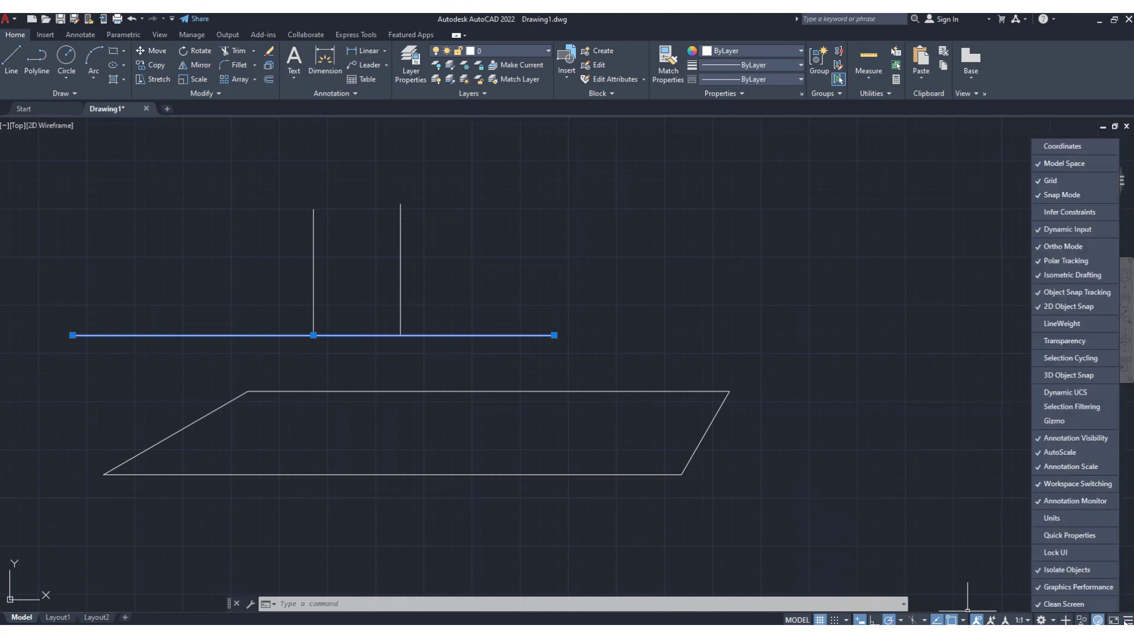
left_click(1129, 620)
left_click(1066, 621)
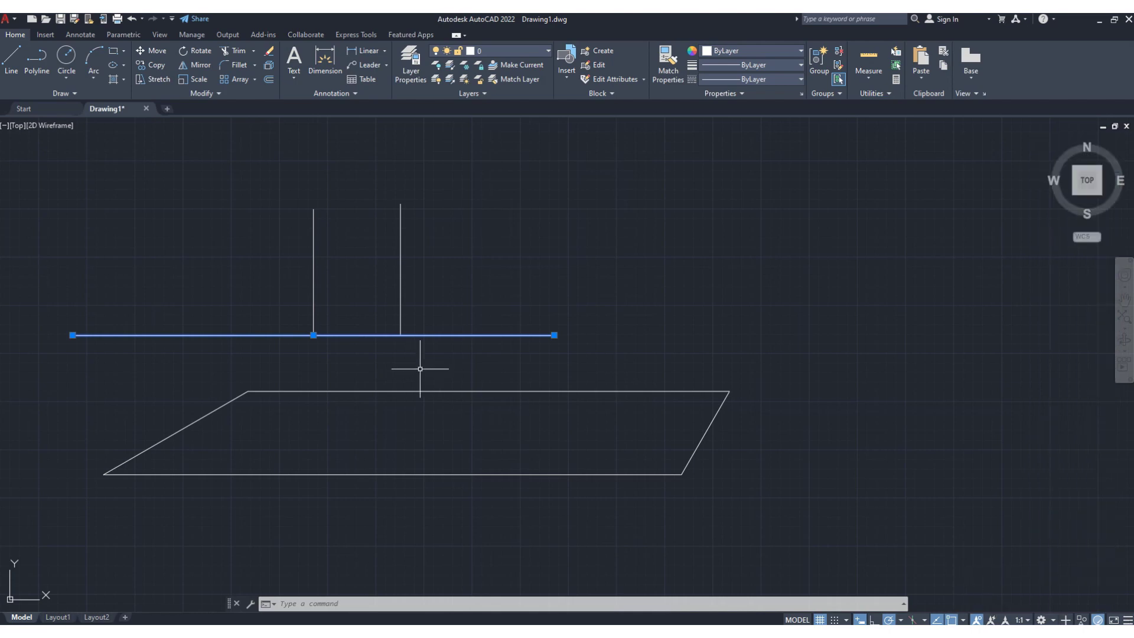
key("Escape")
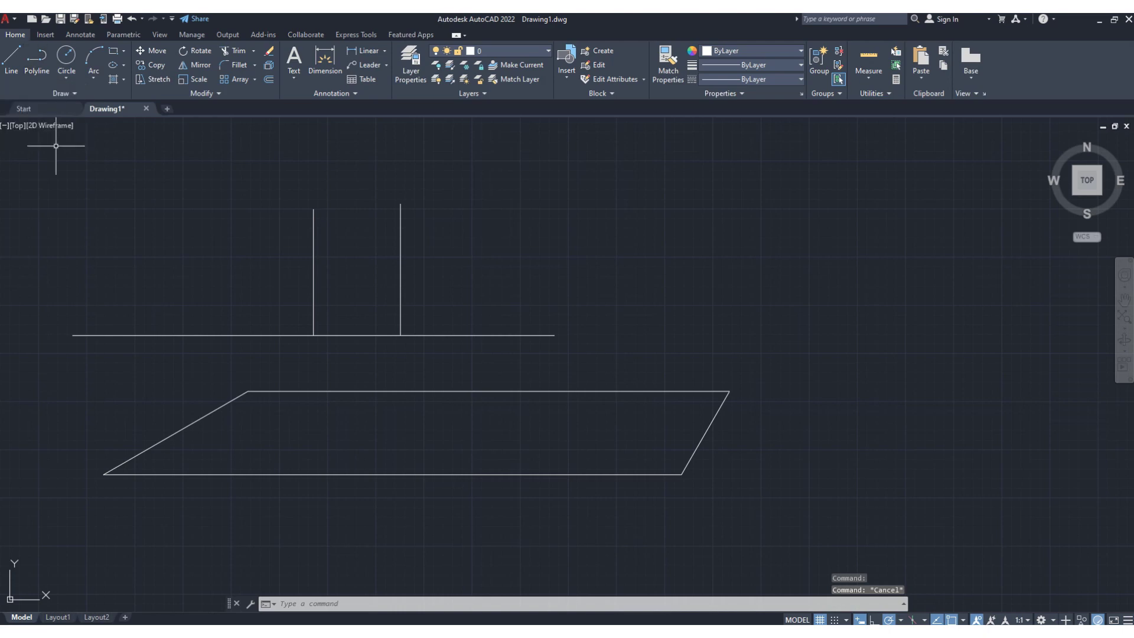
- Draw a closed, irregular five-sided polyline left of the two vertical lines, with its first side about 446 mm long
left_click(35, 69)
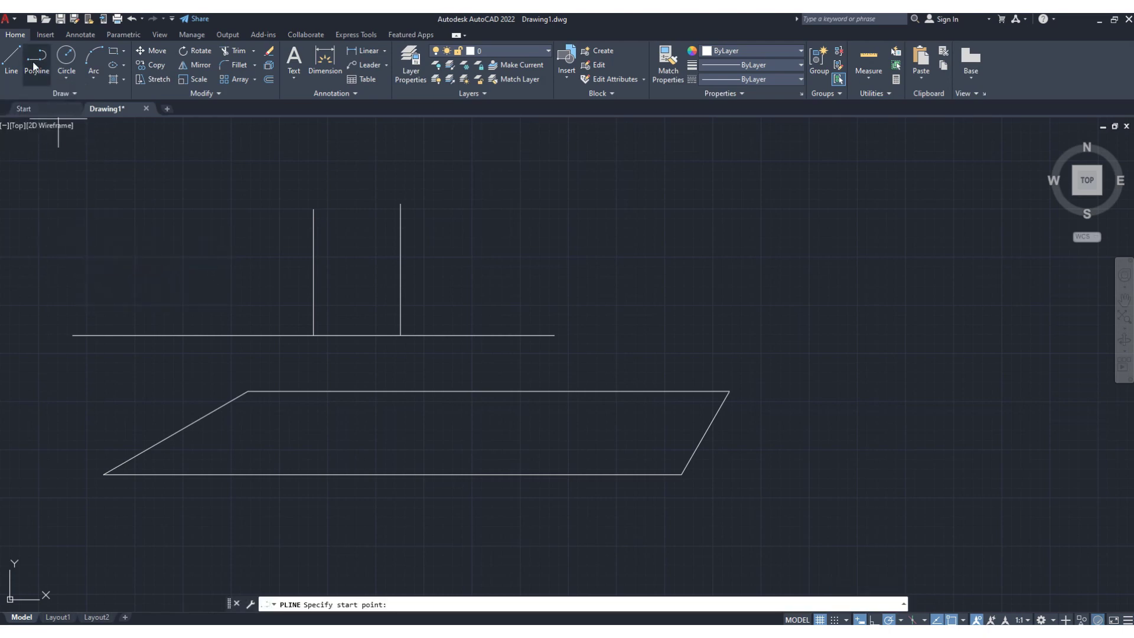
left_click(108, 247)
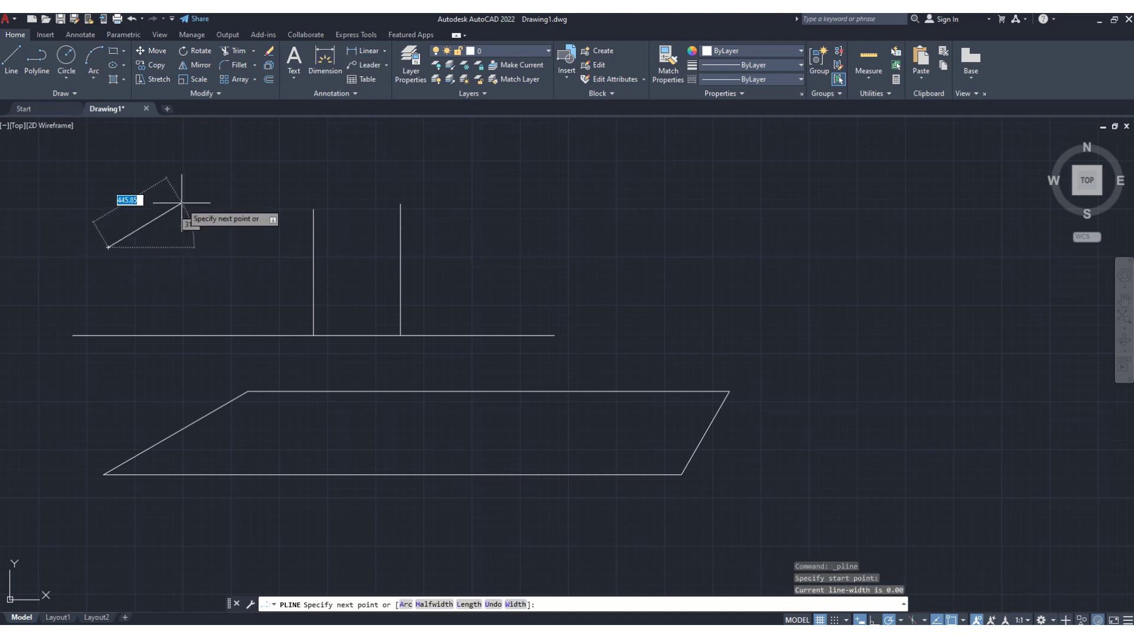
left_click(181, 204)
left_click(235, 261)
left_click(161, 308)
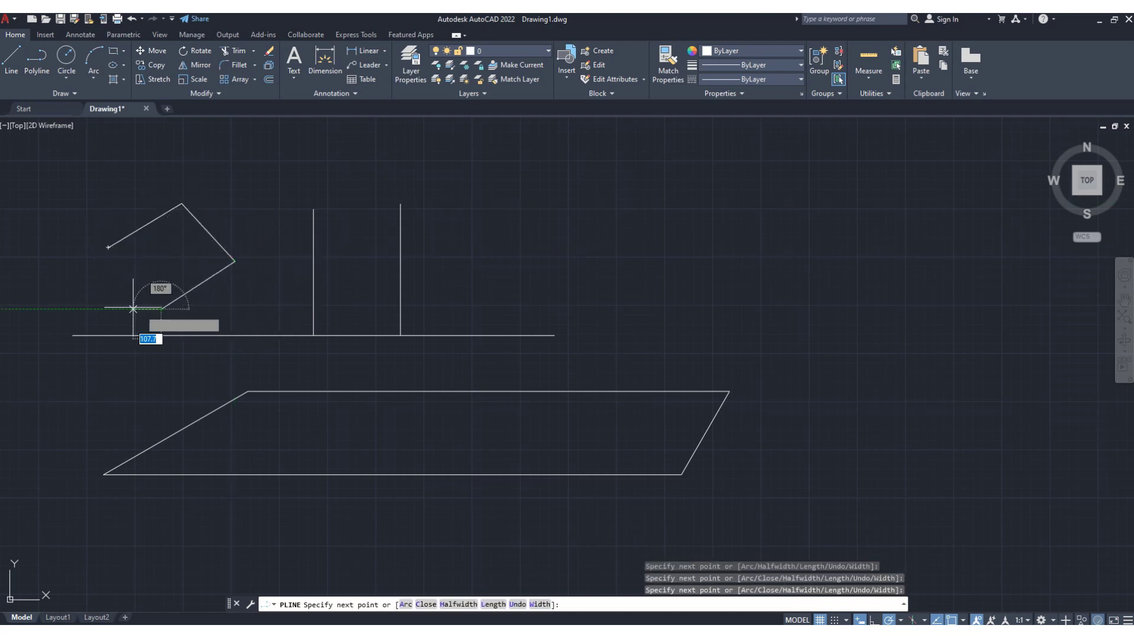
left_click(95, 289)
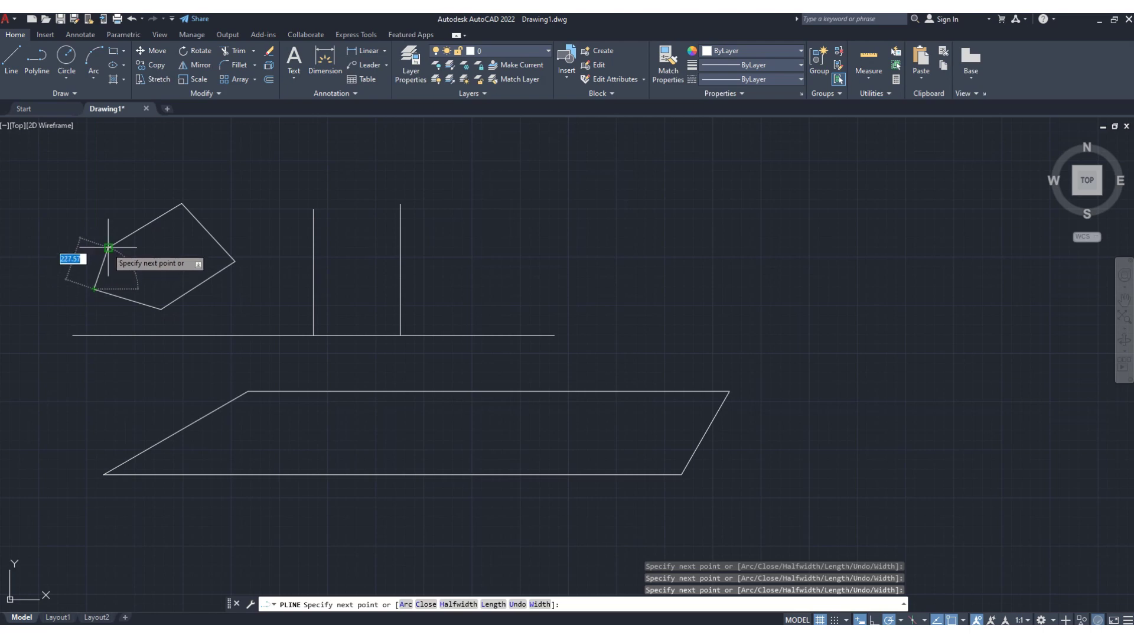
left_click(108, 247)
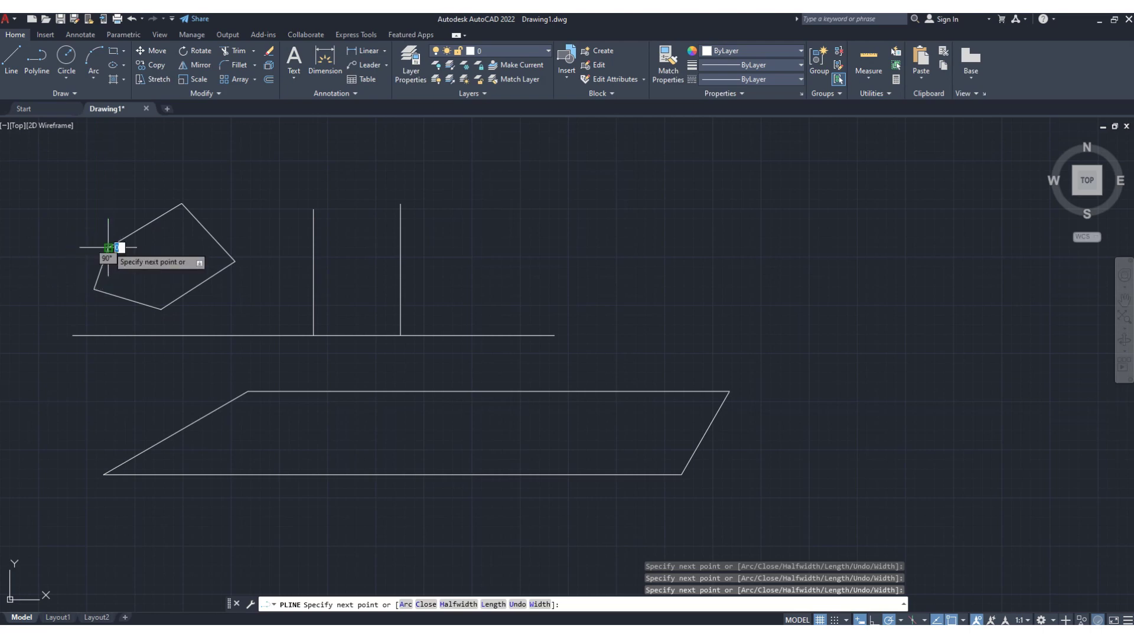
right_click(108, 247)
left_click(142, 254)
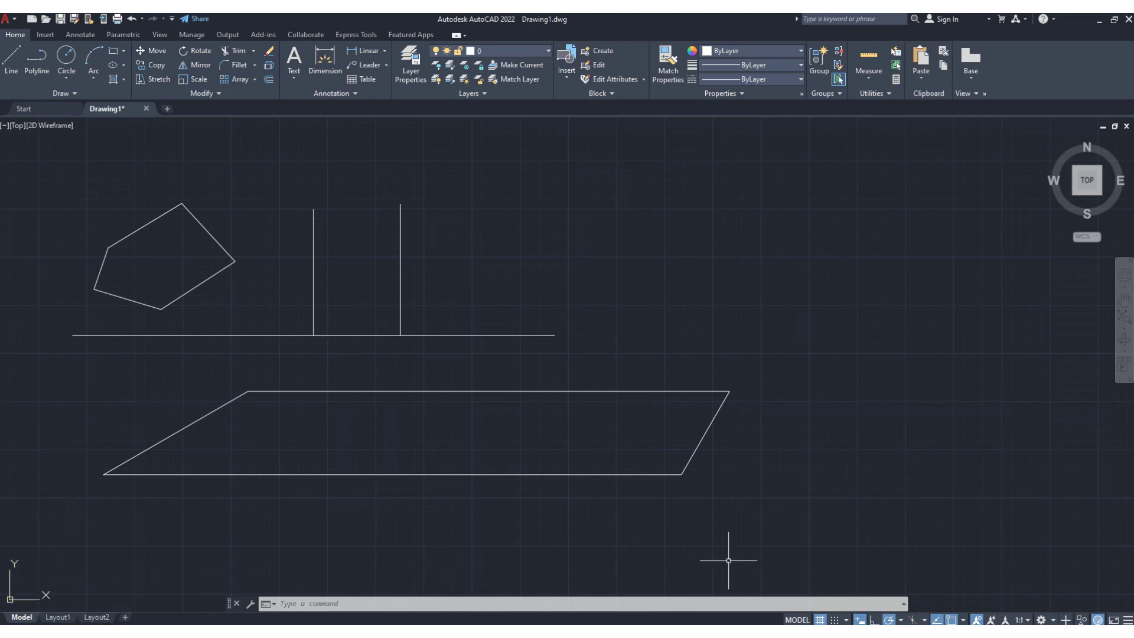
- Switch the annotation scale to 1:2 and return it to 1:1
left_click(1029, 622)
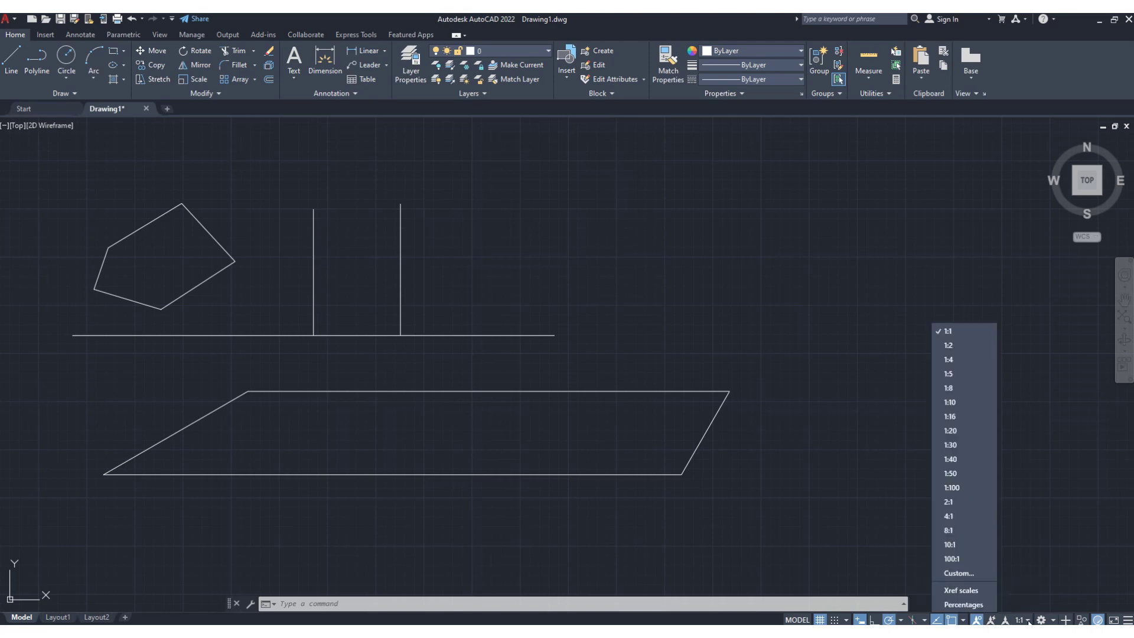
left_click(955, 346)
left_click(1028, 620)
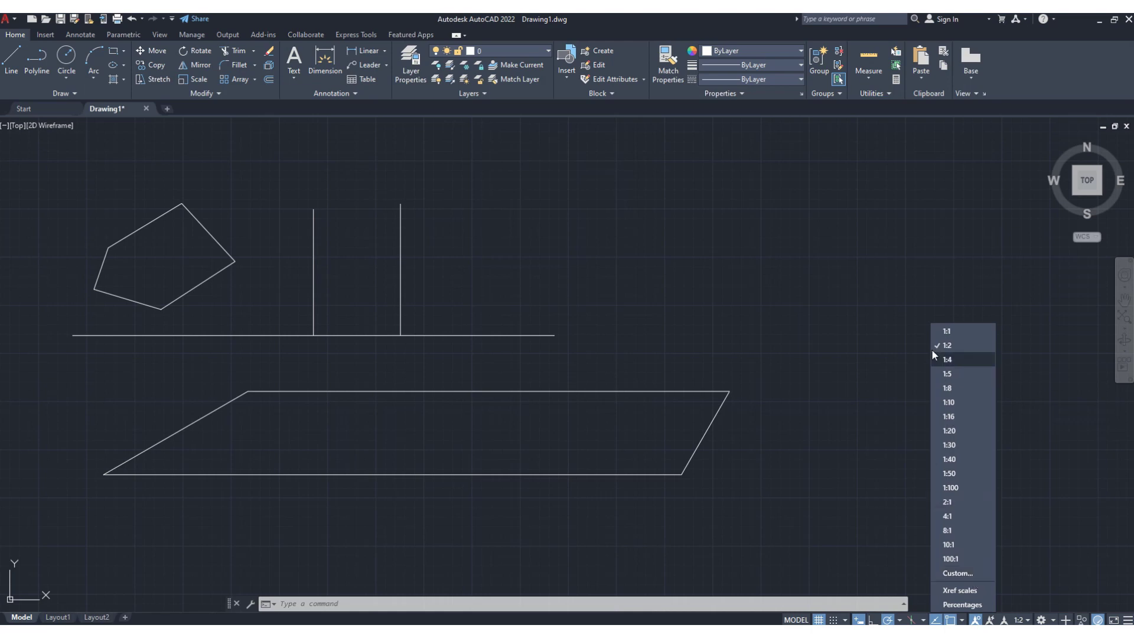
left_click(947, 331)
- Add a custom drawing scale named 1:60, with 1 paper unit equal to 60 drawing units
left_click(1030, 621)
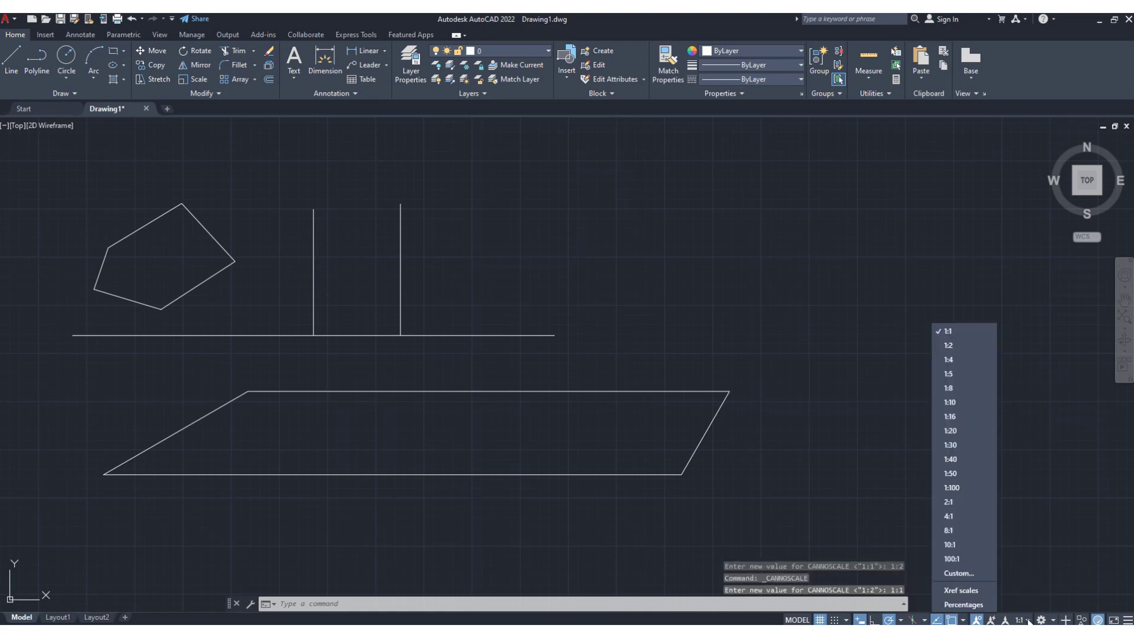
left_click(968, 574)
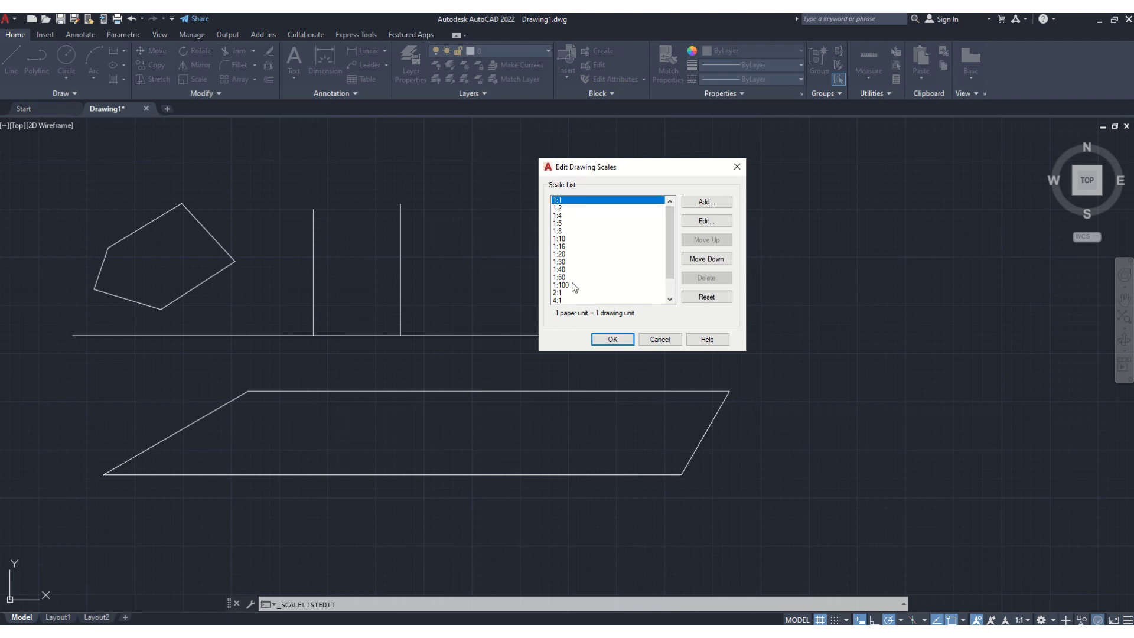
left_click(698, 205)
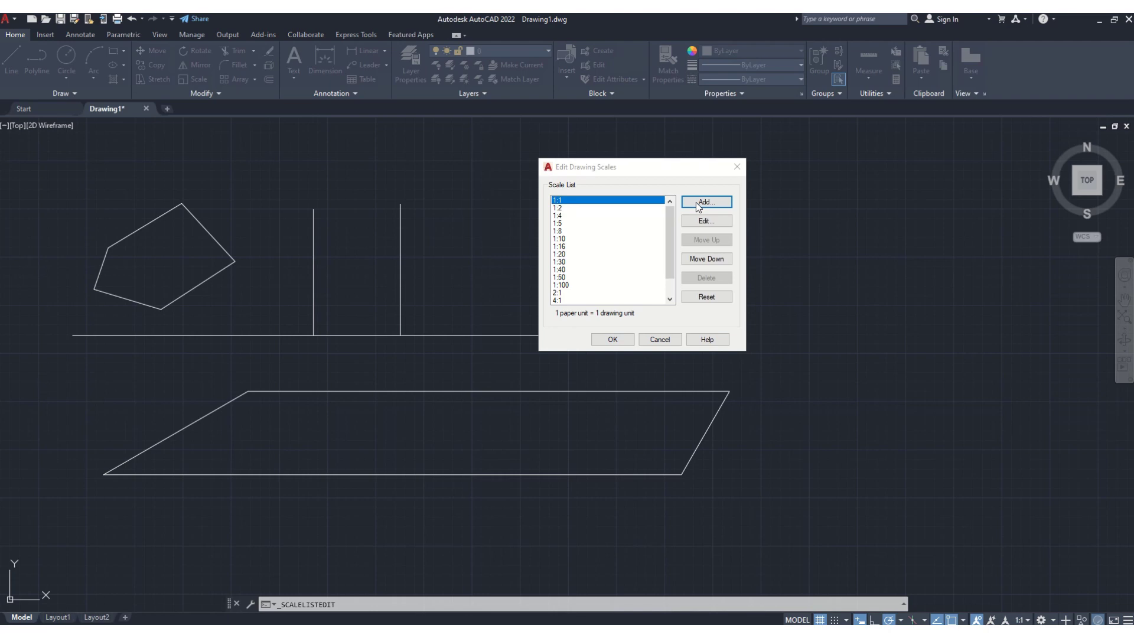
mouse_move(571, 231)
left_mouse_down()
mouse_move(431, 237)
mouse_move(418, 217)
mouse_move(430, 200)
left_mouse_up()
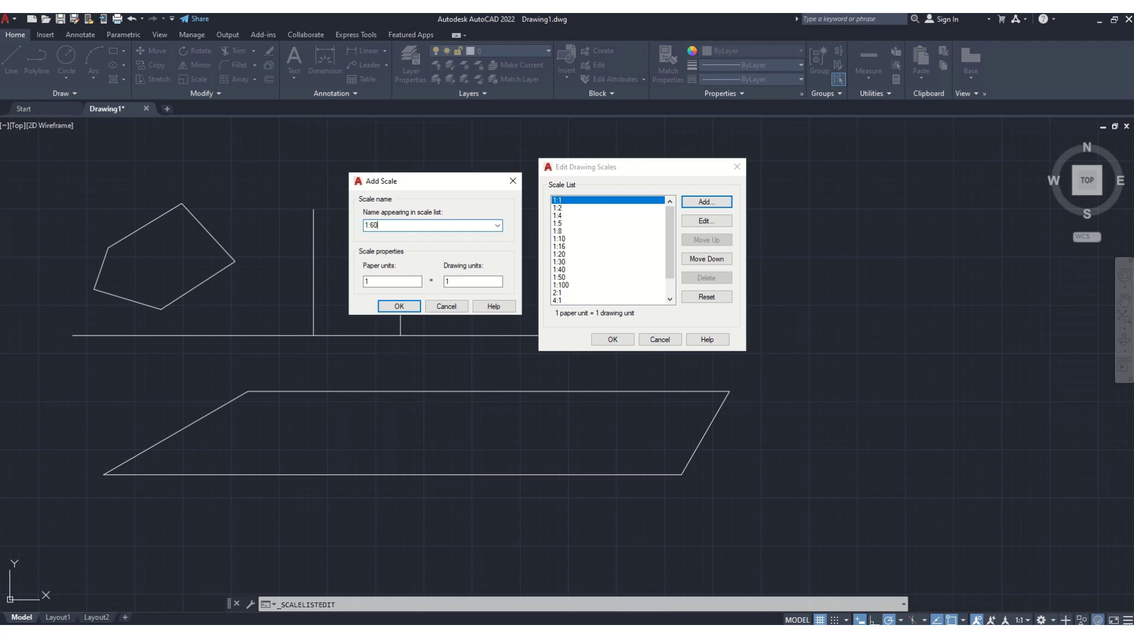
left_click(458, 282)
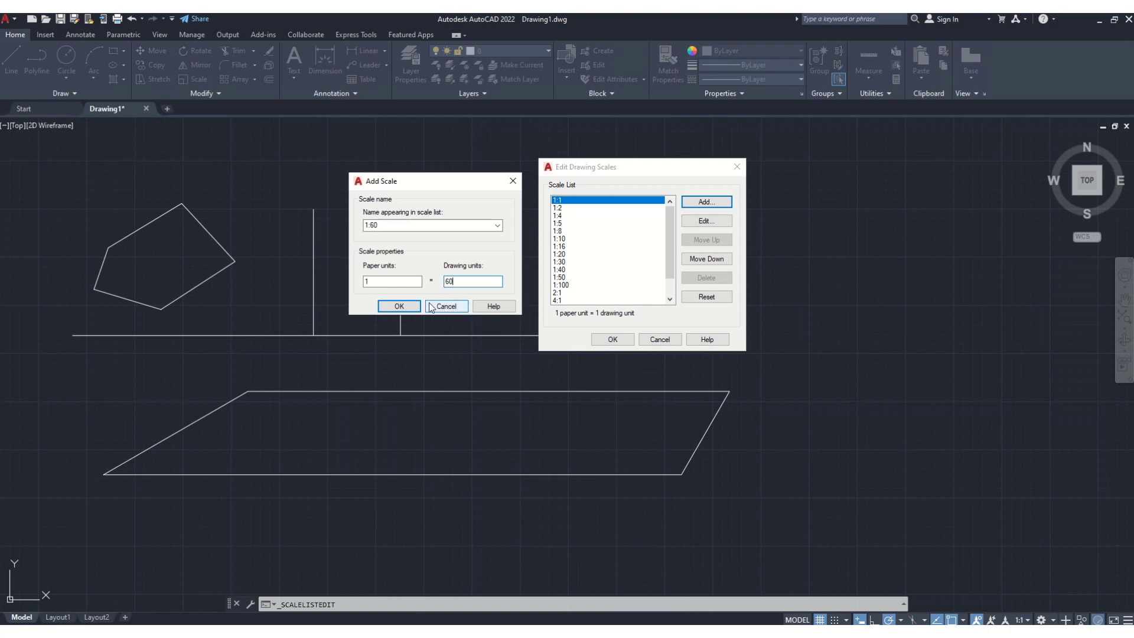
left_click(405, 306)
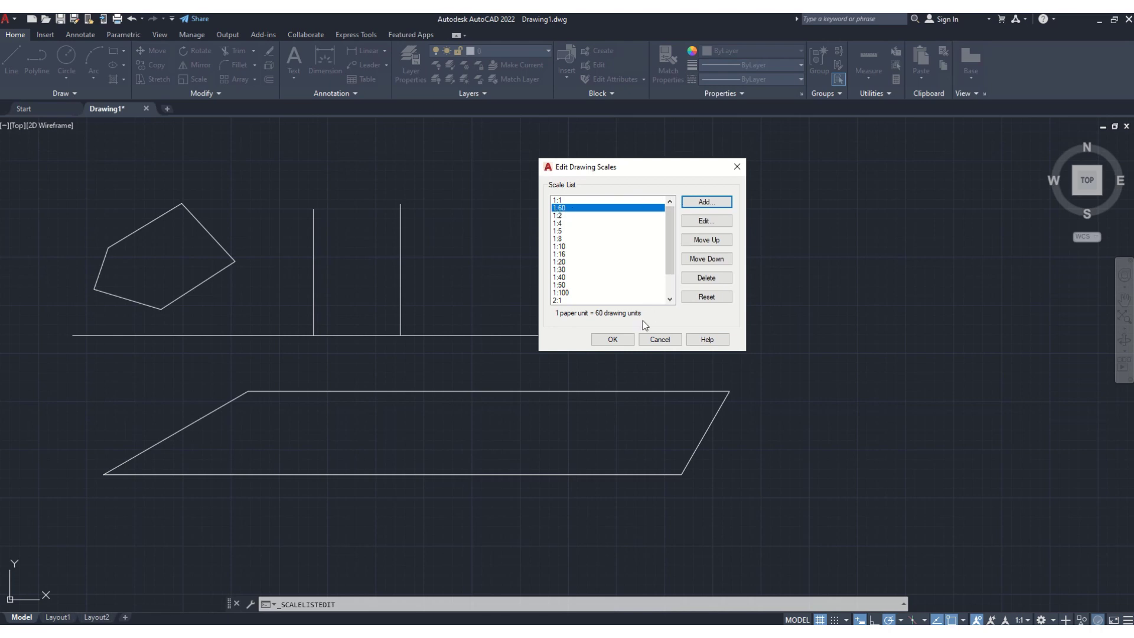
left_click(627, 341)
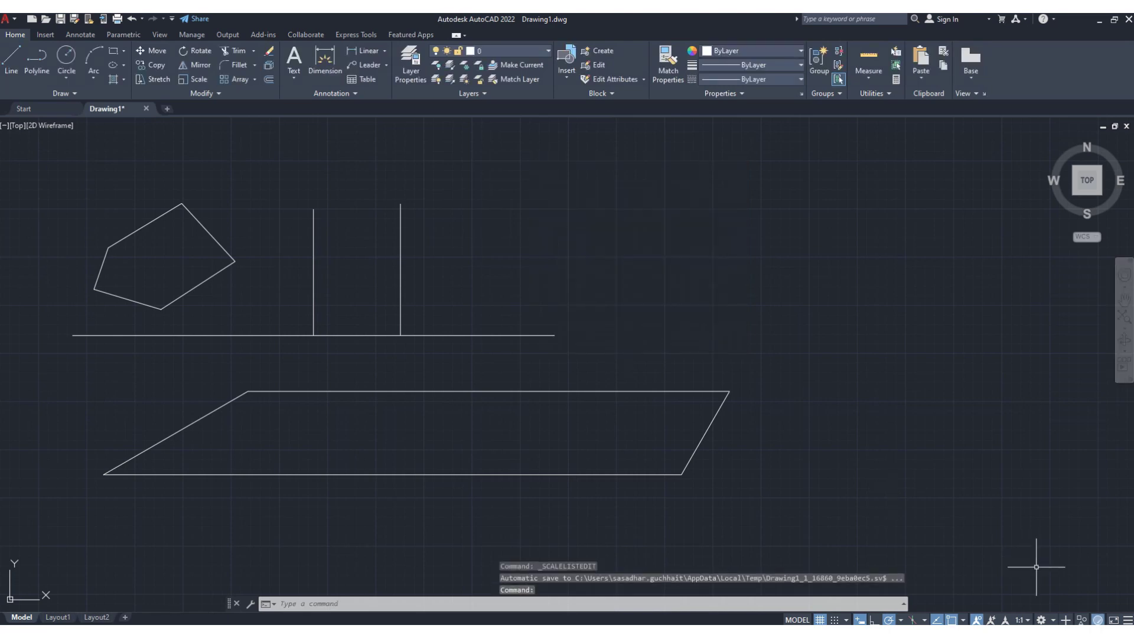
- Try the custom 1:60 annotation scale on the drawing, and restore the scale to 1:1
left_click(1028, 621)
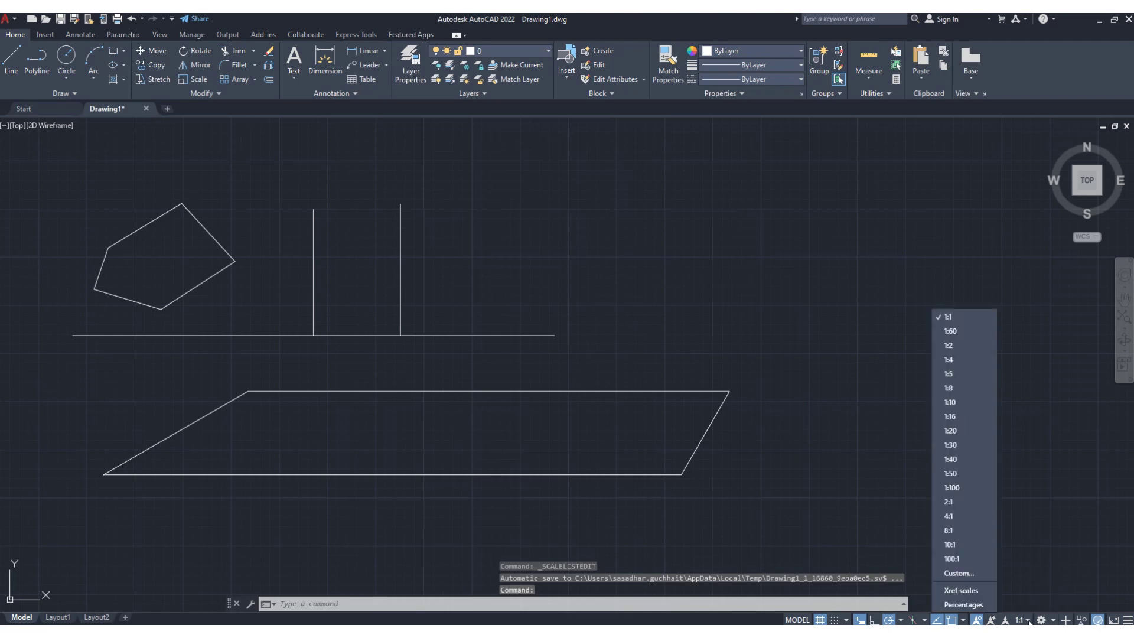
left_click(966, 331)
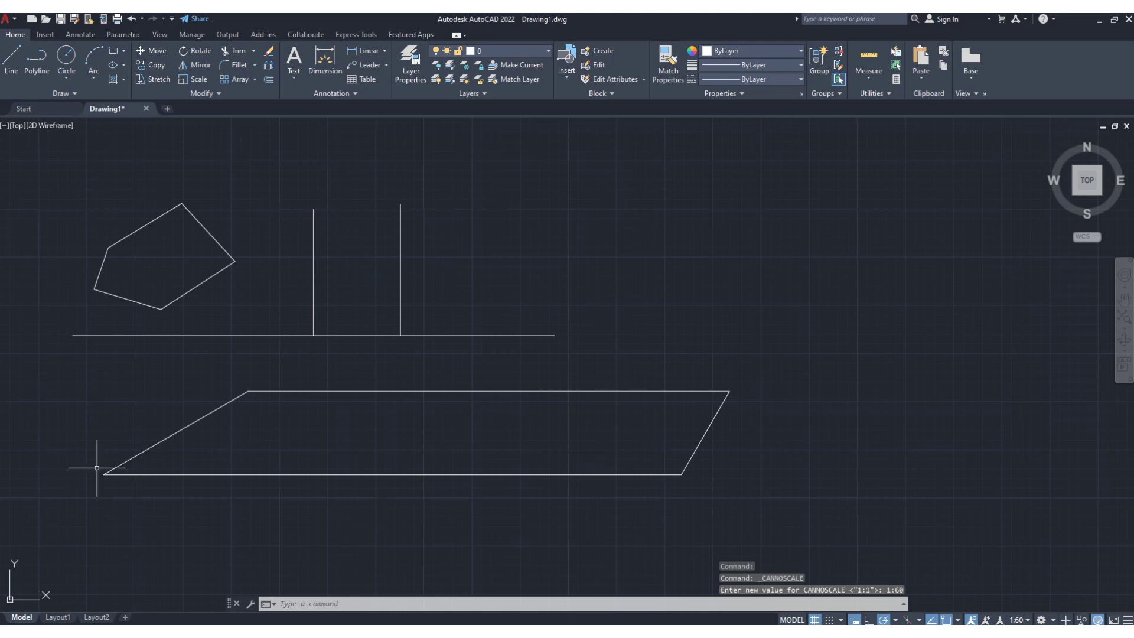
left_click(1028, 620)
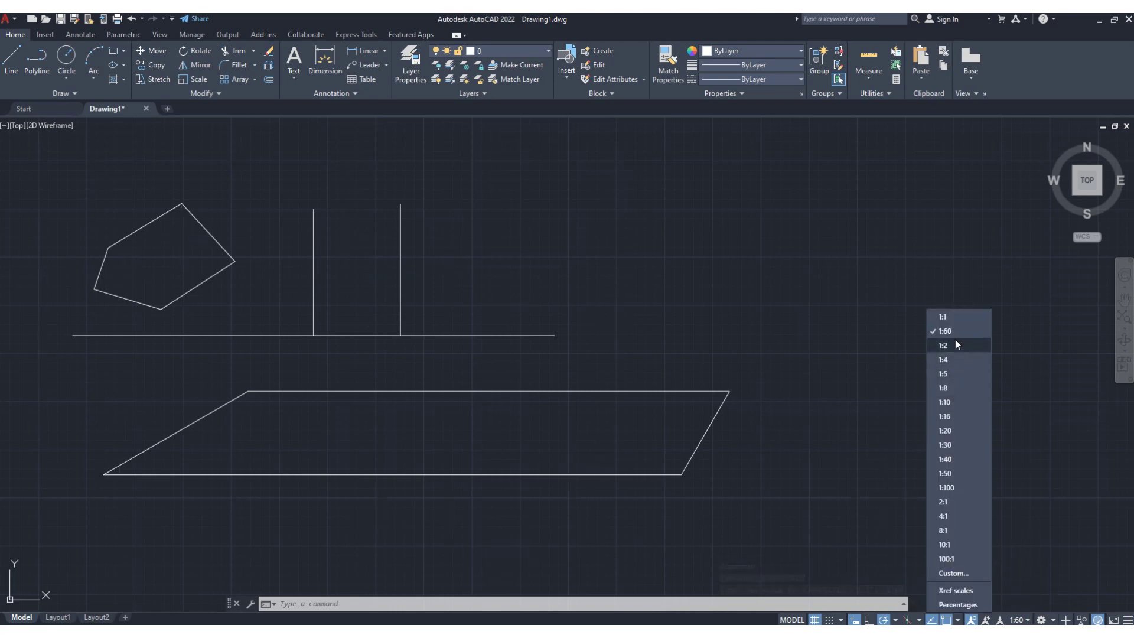
left_click(949, 317)
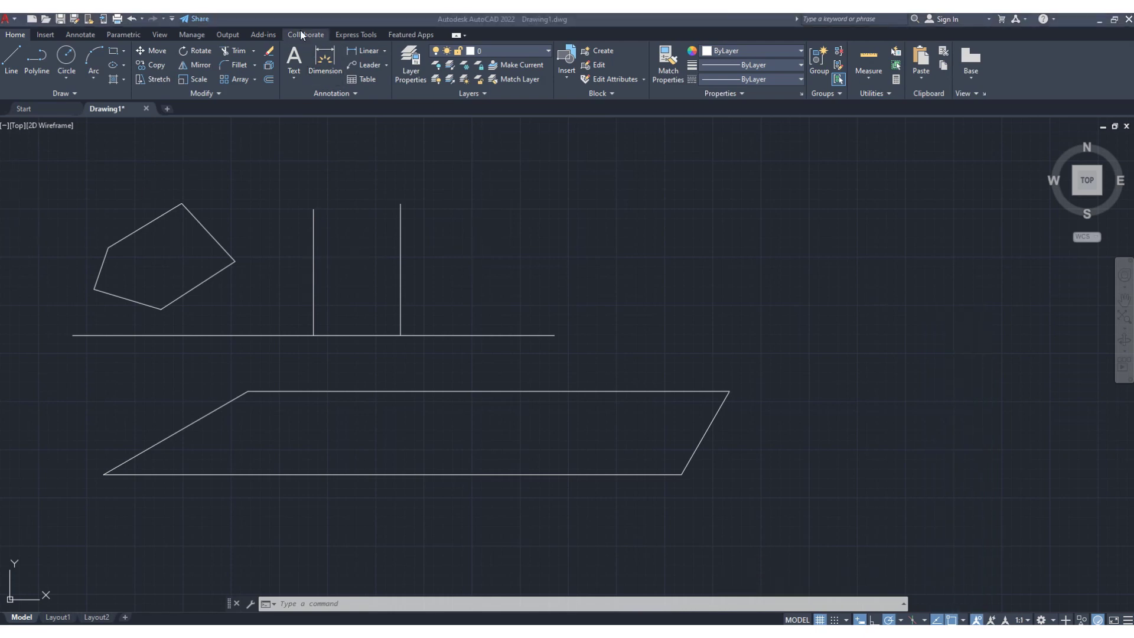
- Draw a Center, Radius circle with a 500 mm radius in the empty area right of the vertical lines
left_click(266, 19)
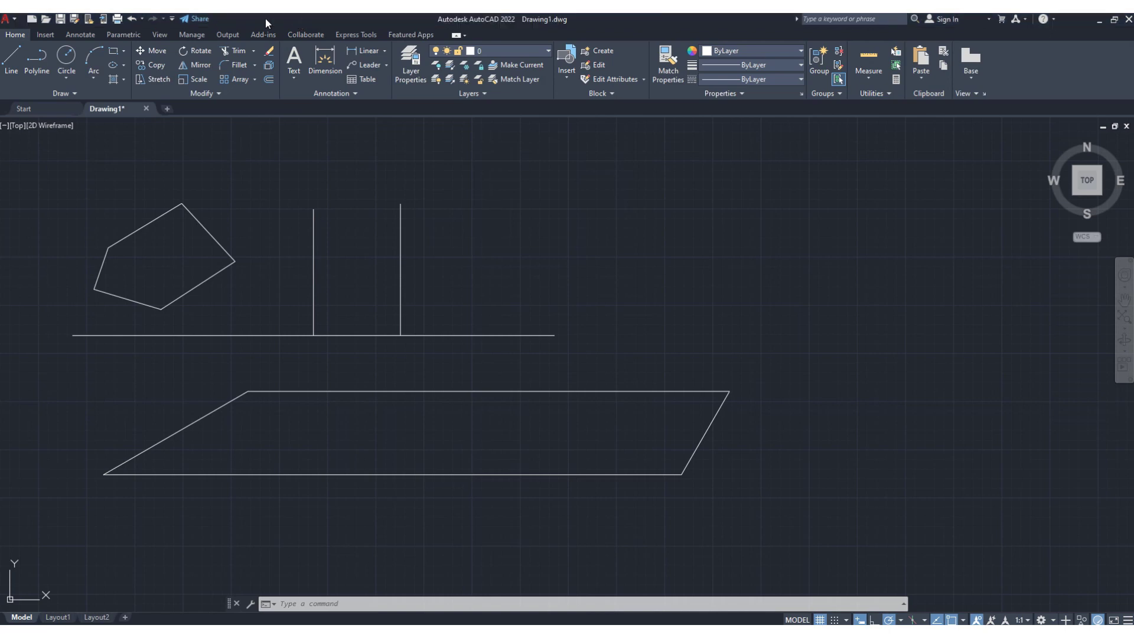
left_click(65, 79)
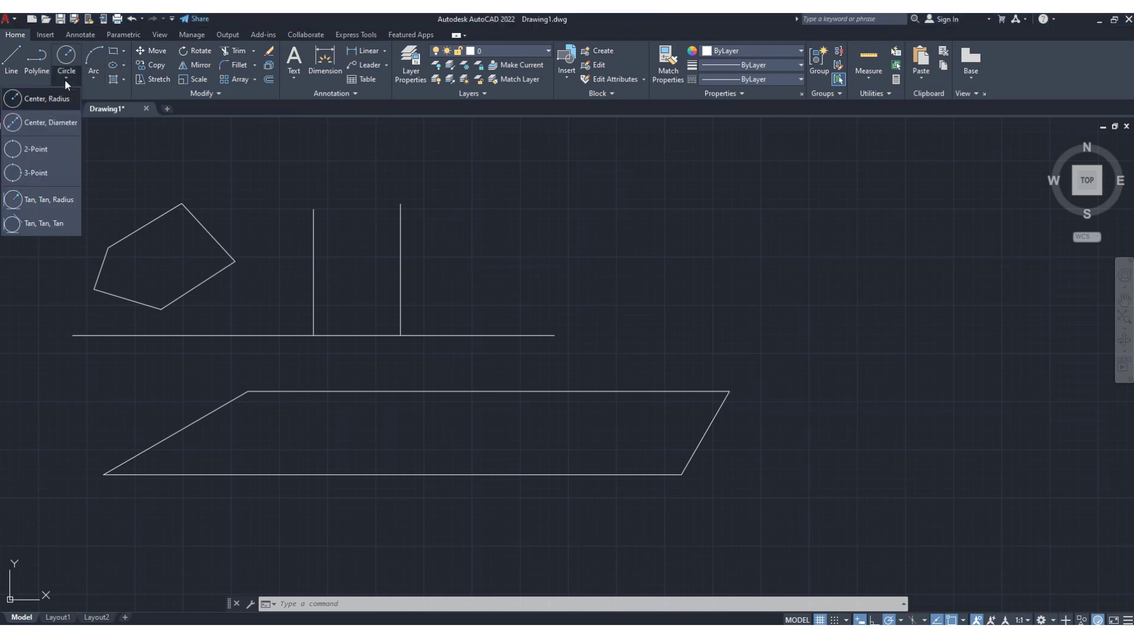
left_click(38, 98)
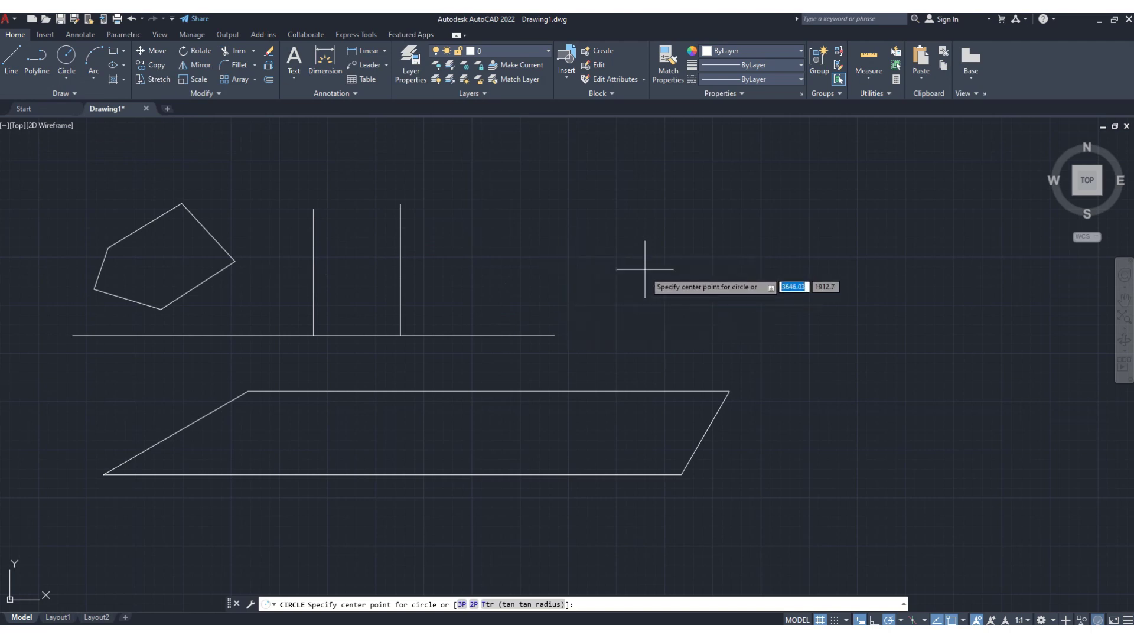
left_click(641, 221)
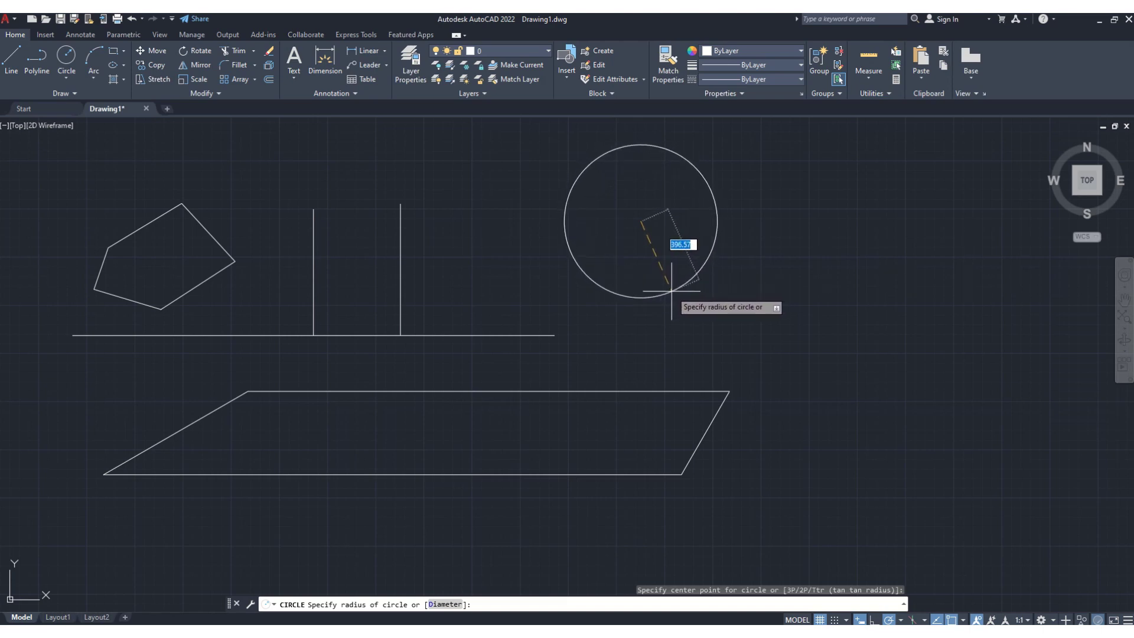
type("500")
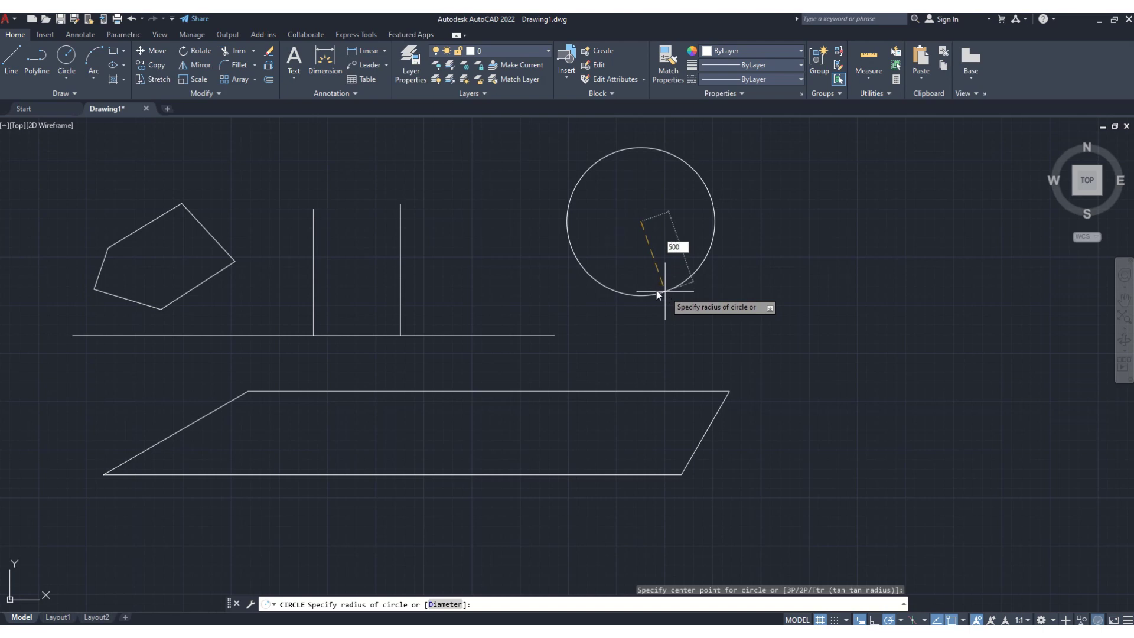
key("Return")
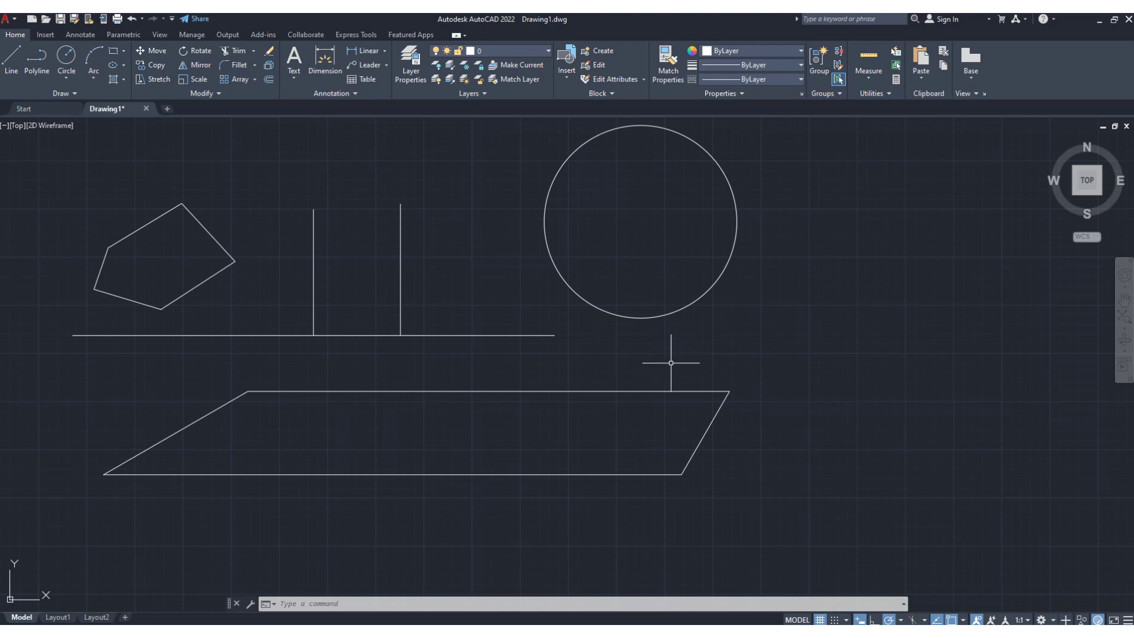
- Add a vertical linear dimension between the circle's upper and lower quadrants, placed to its right, and inspect the dimension text
mouse_move(679, 357)
middle_mouse_down()
mouse_move(653, 385)
mouse_move(682, 379)
middle_mouse_up()
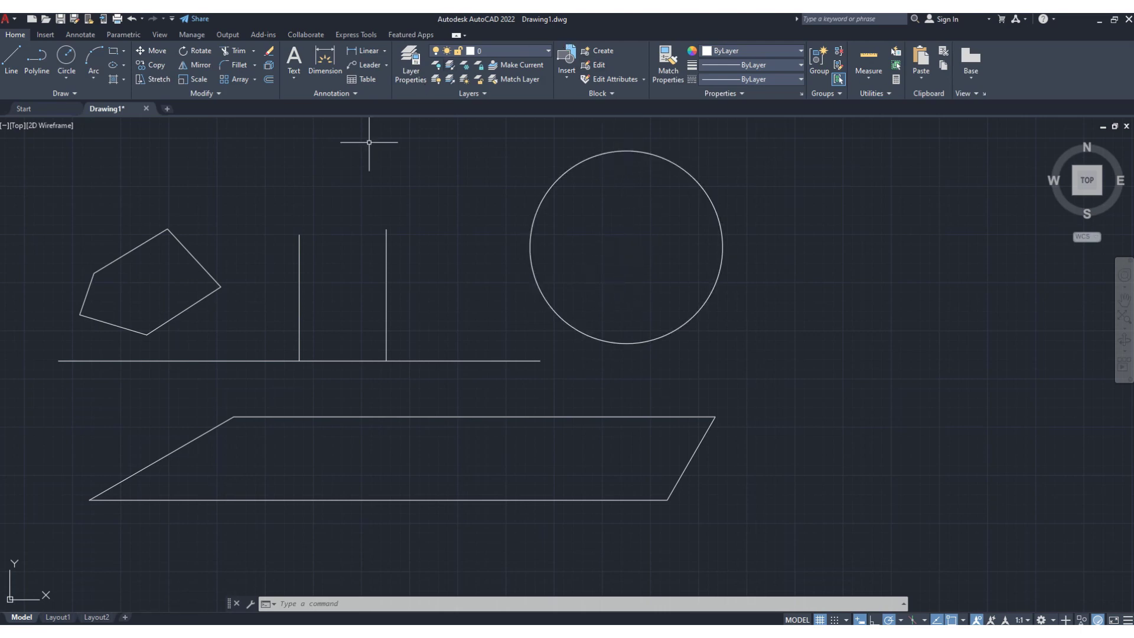
left_click(362, 52)
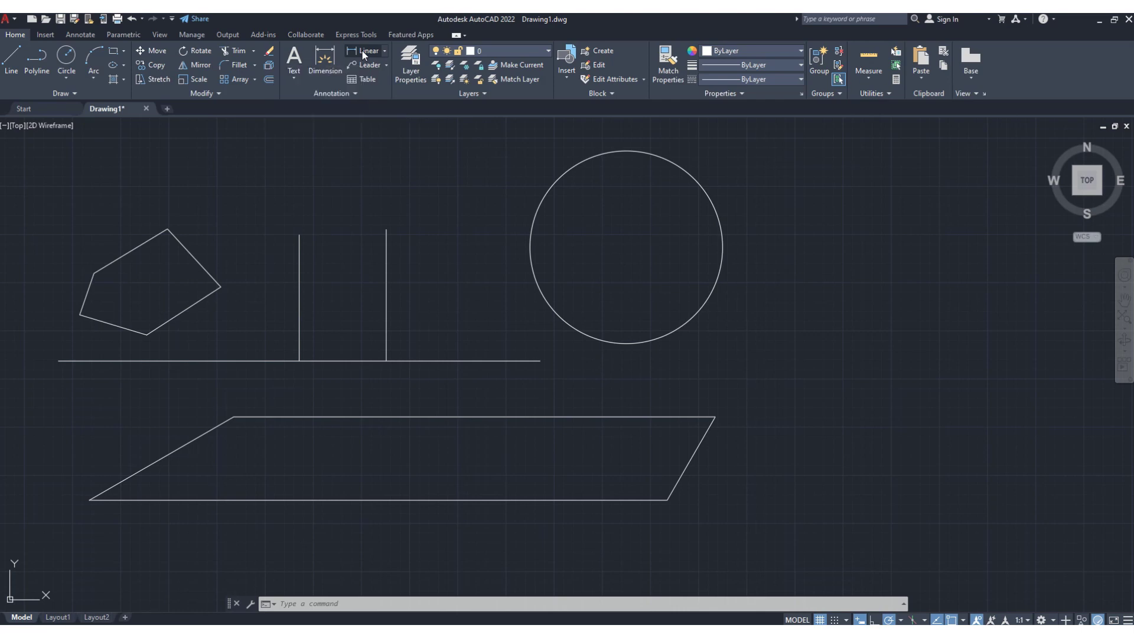
left_click(627, 151)
left_click(627, 343)
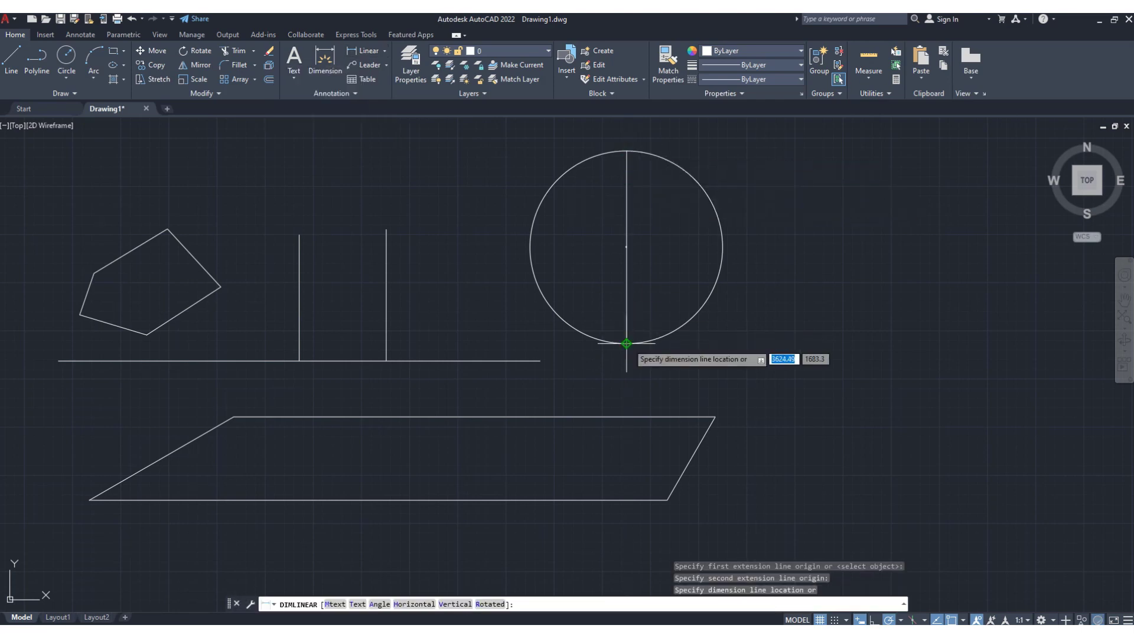
left_click(749, 247)
scroll(754, 246, "up", 5)
scroll(738, 247, "up", 5)
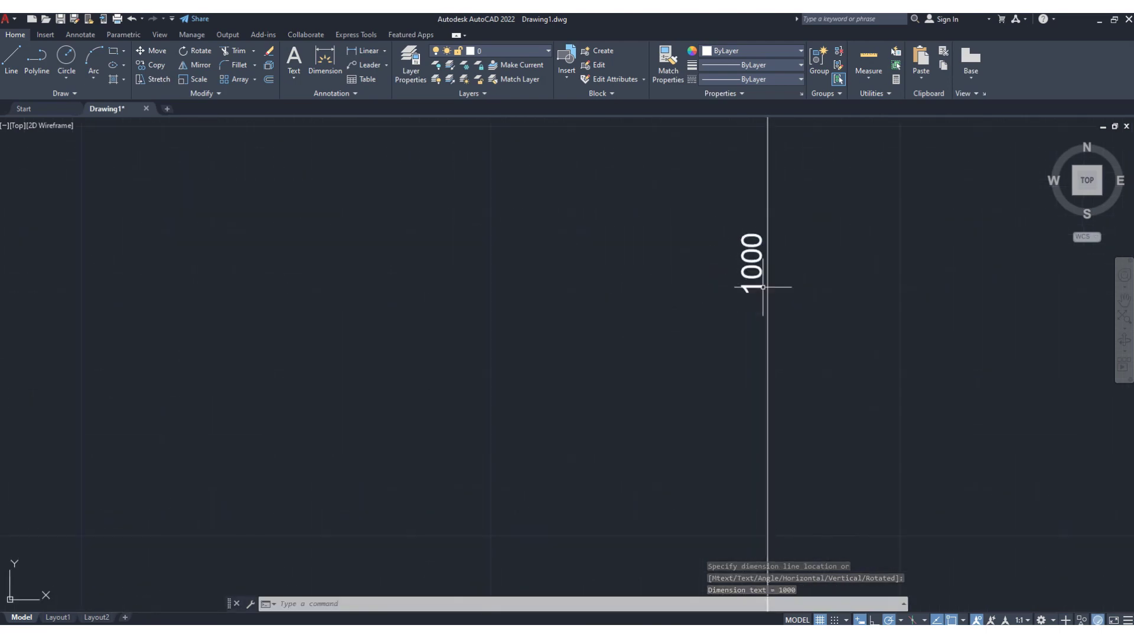
scroll(762, 248, "down", 10)
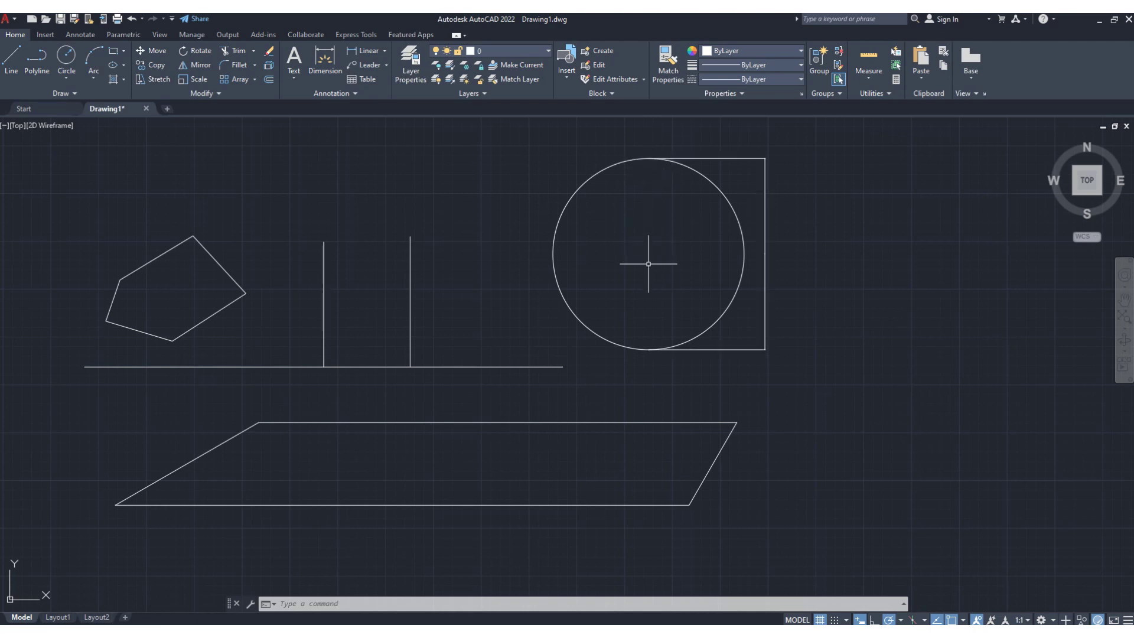
- Draw a Center, Diameter circle with a 500 mm diameter to the right of the dimensioned circle
left_click(66, 79)
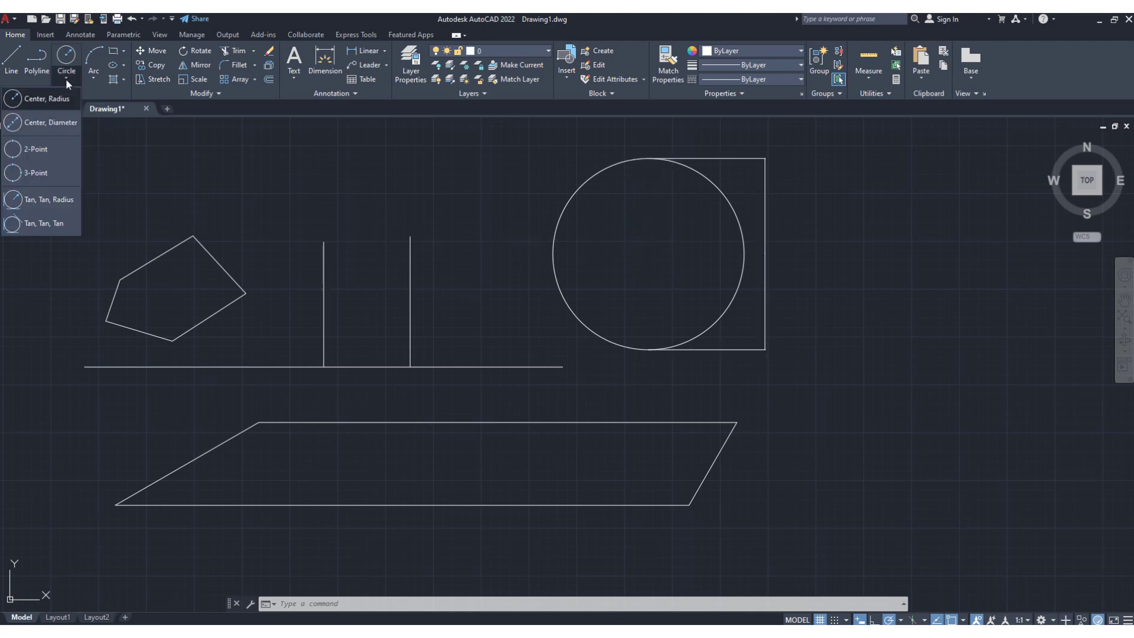
left_click(44, 123)
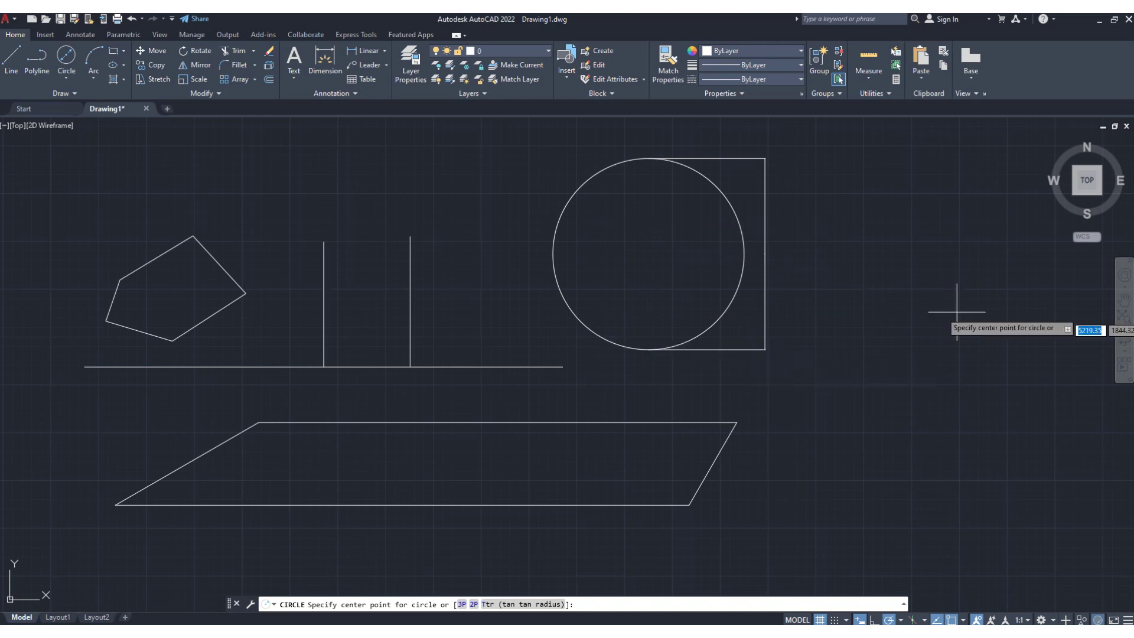
left_click(882, 252)
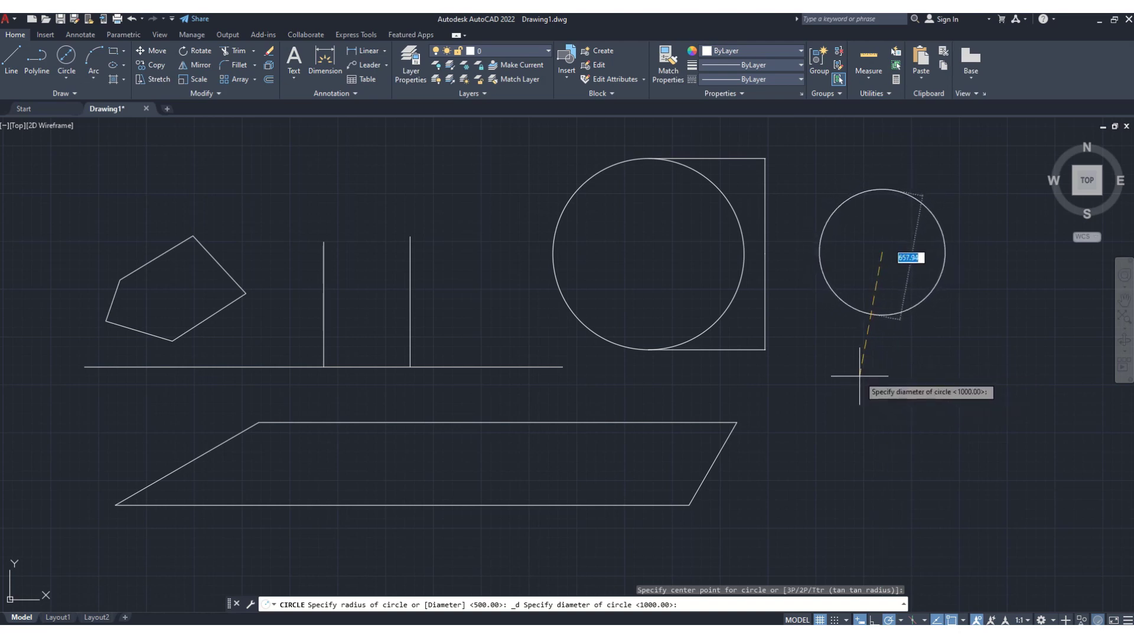
type("500")
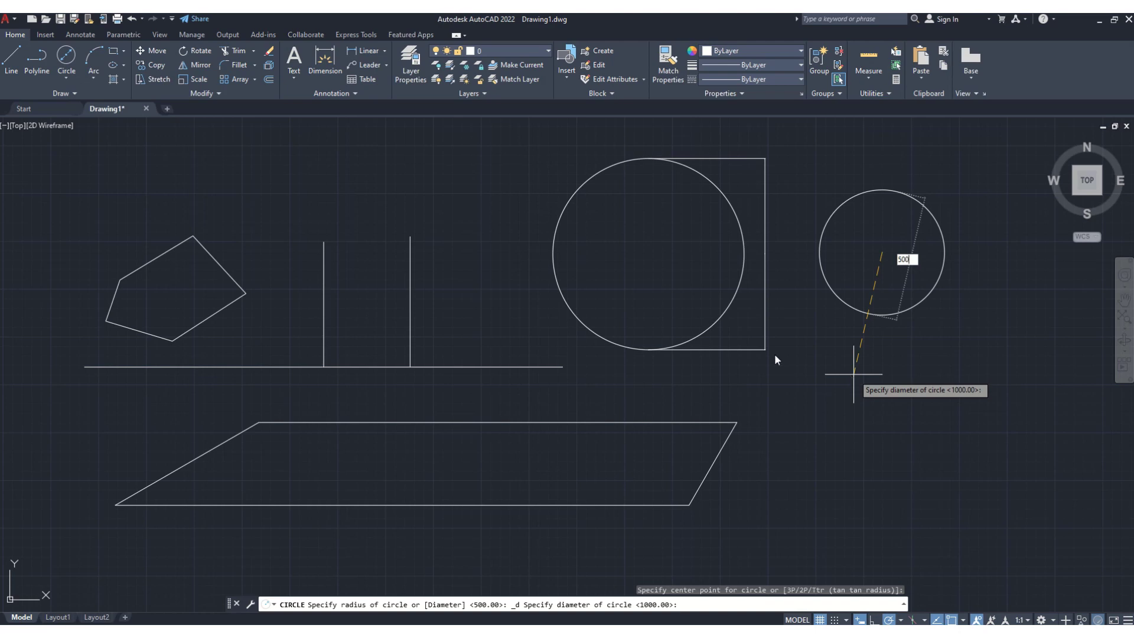
key("Return")
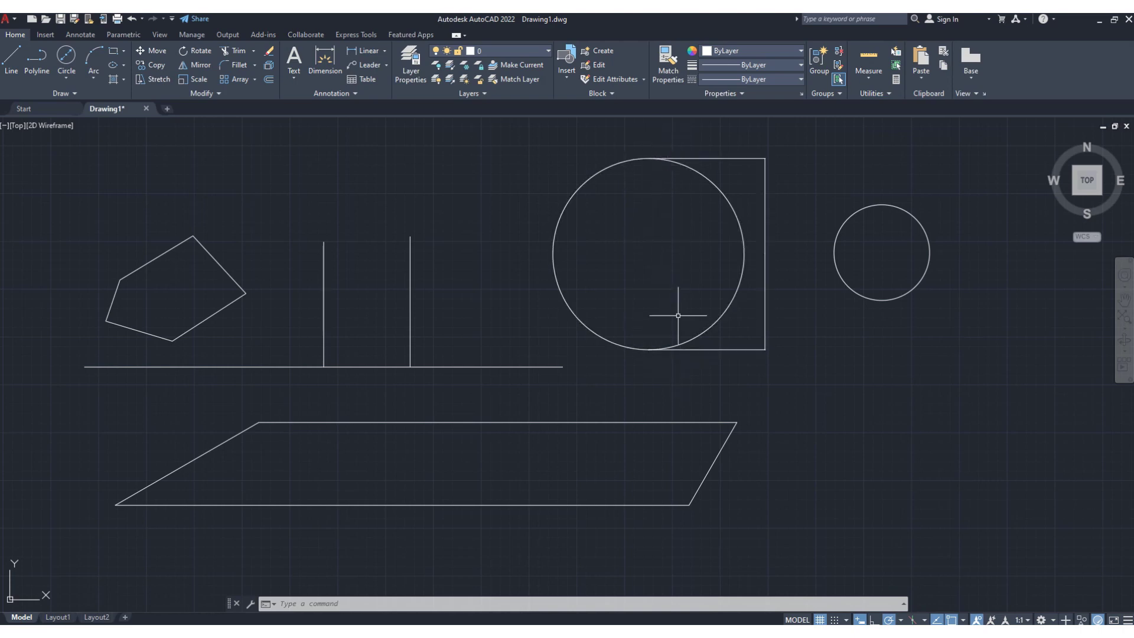
- Delete the three-sided polyline attached to the large circle, and draw a 2-Point circle with a 500 mm diameter inside that circle
left_click(765, 277)
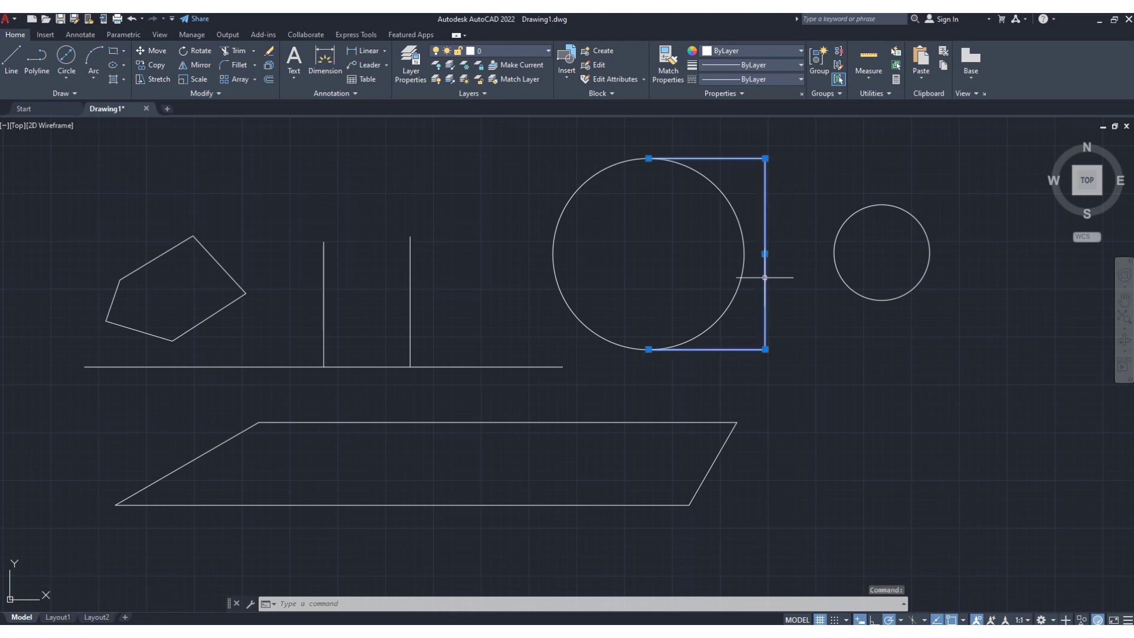
key("Delete")
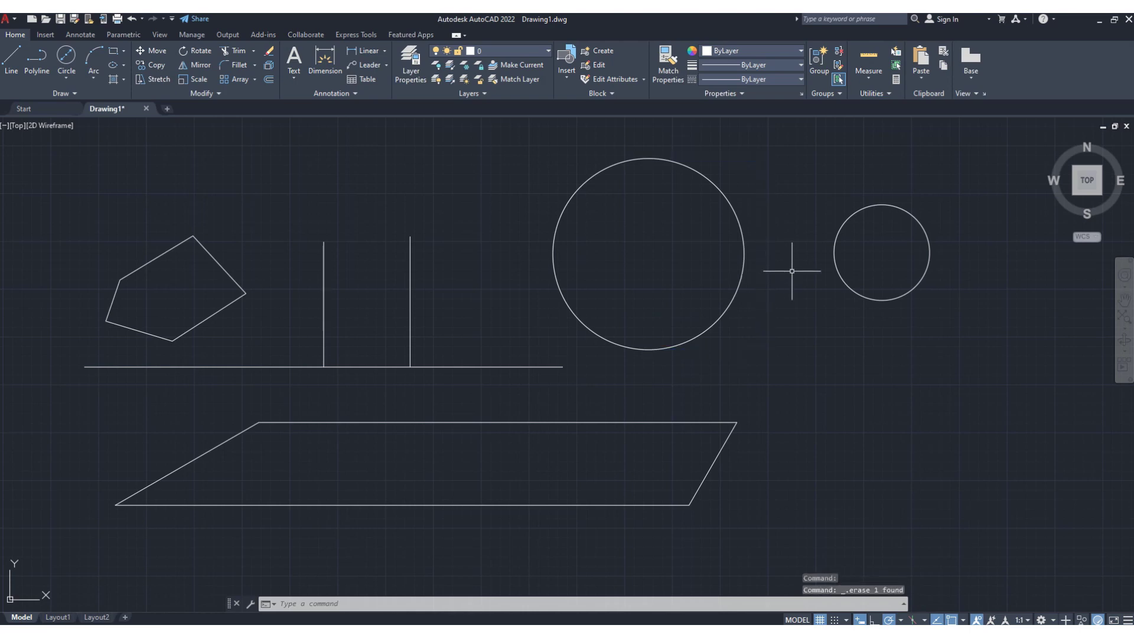
left_click(67, 79)
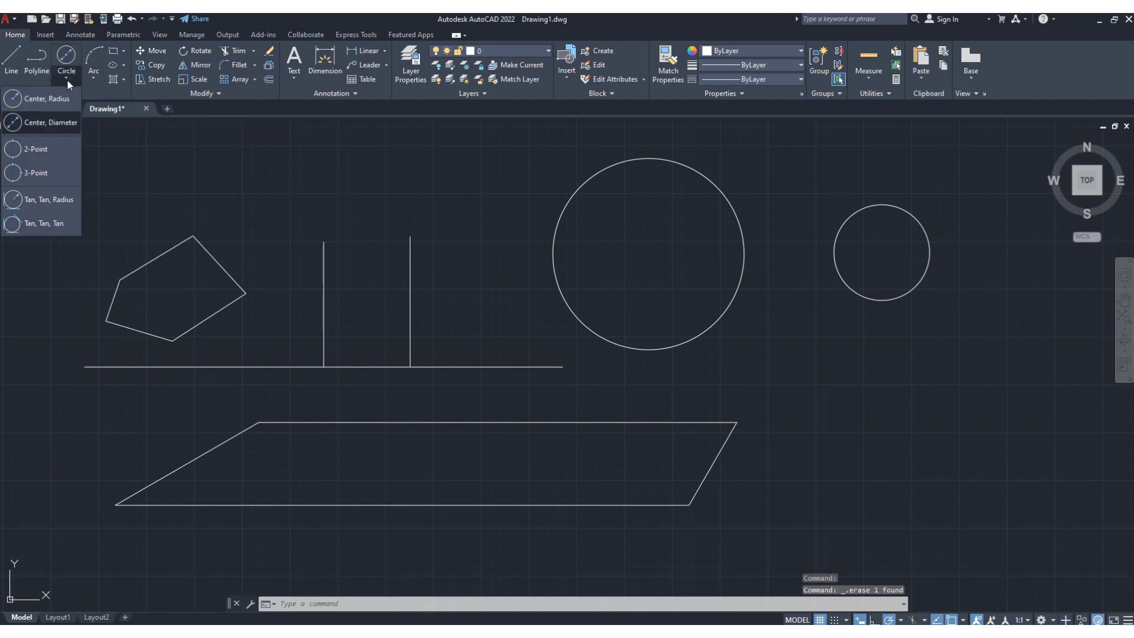
left_click(30, 148)
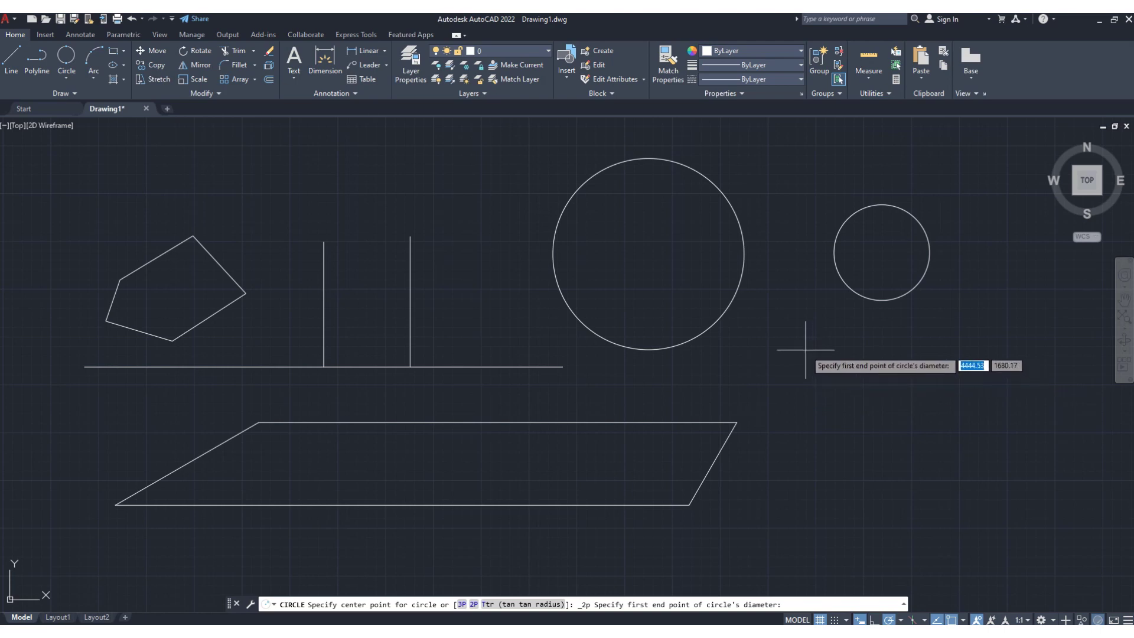
left_click(624, 199)
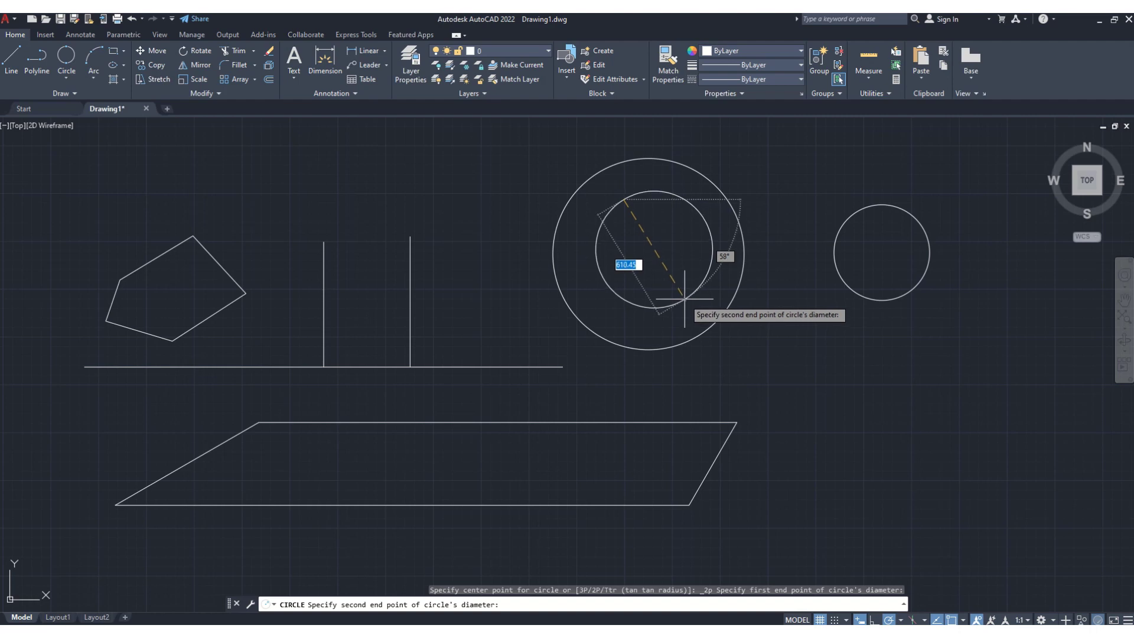
type("500")
key("Return")
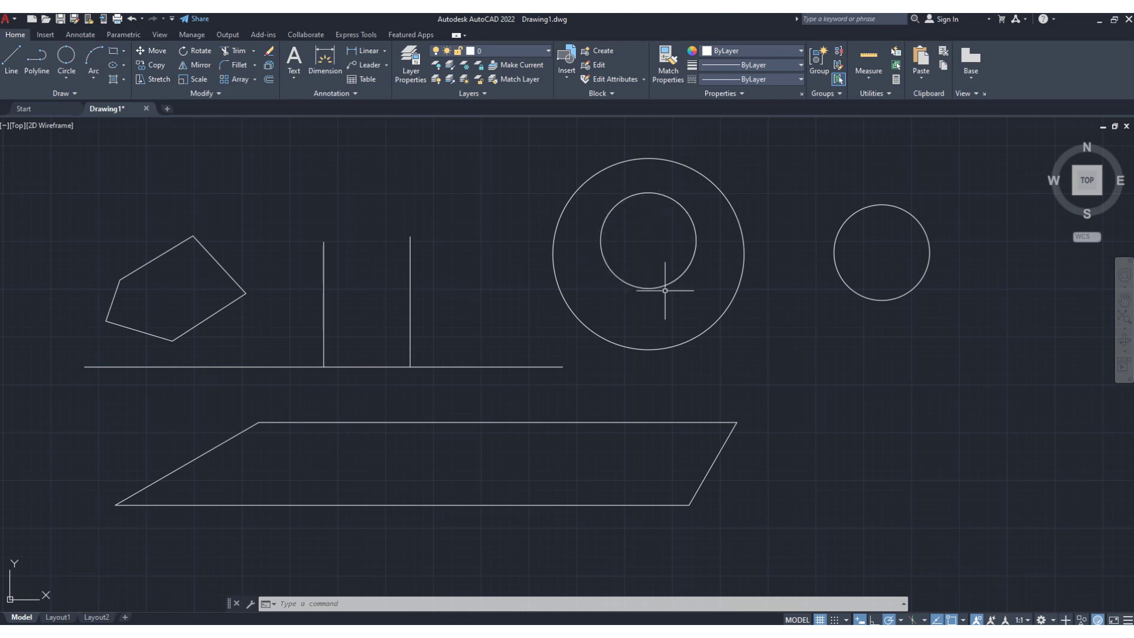
- Draw a 3-Point arc curving upward above the two vertical lines
left_click(93, 79)
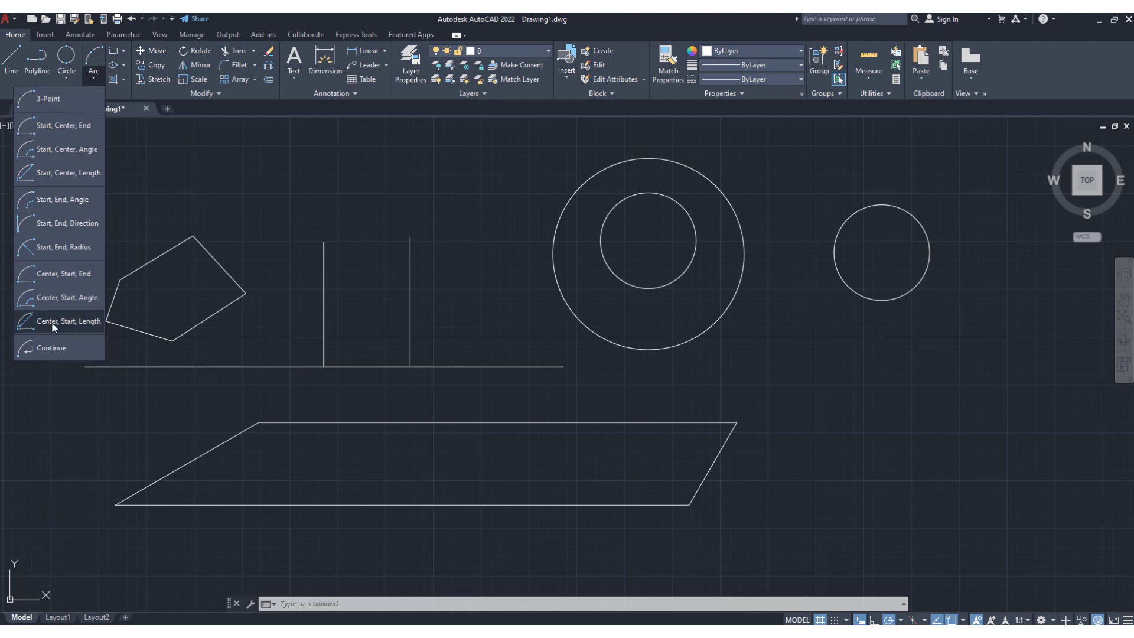
left_click(54, 104)
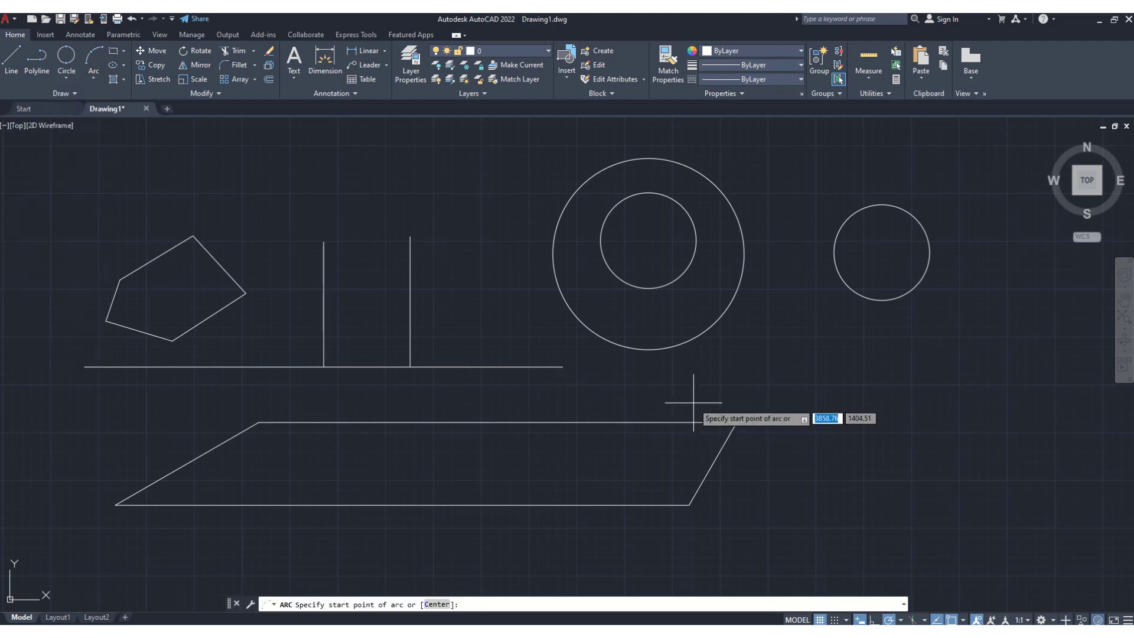
left_click(319, 217)
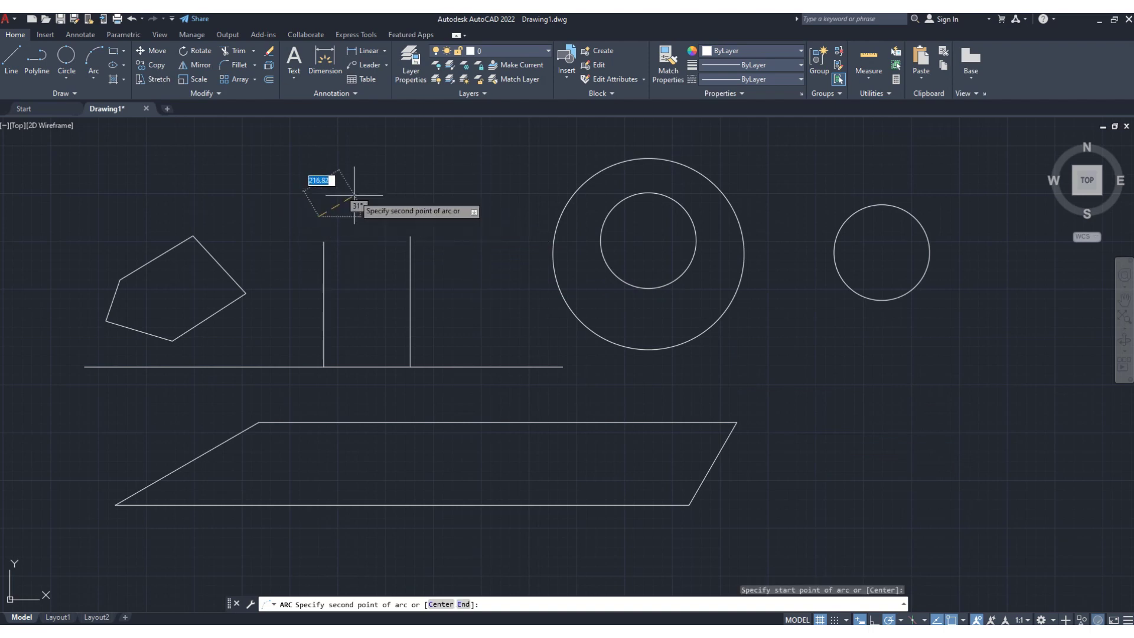
left_click(384, 173)
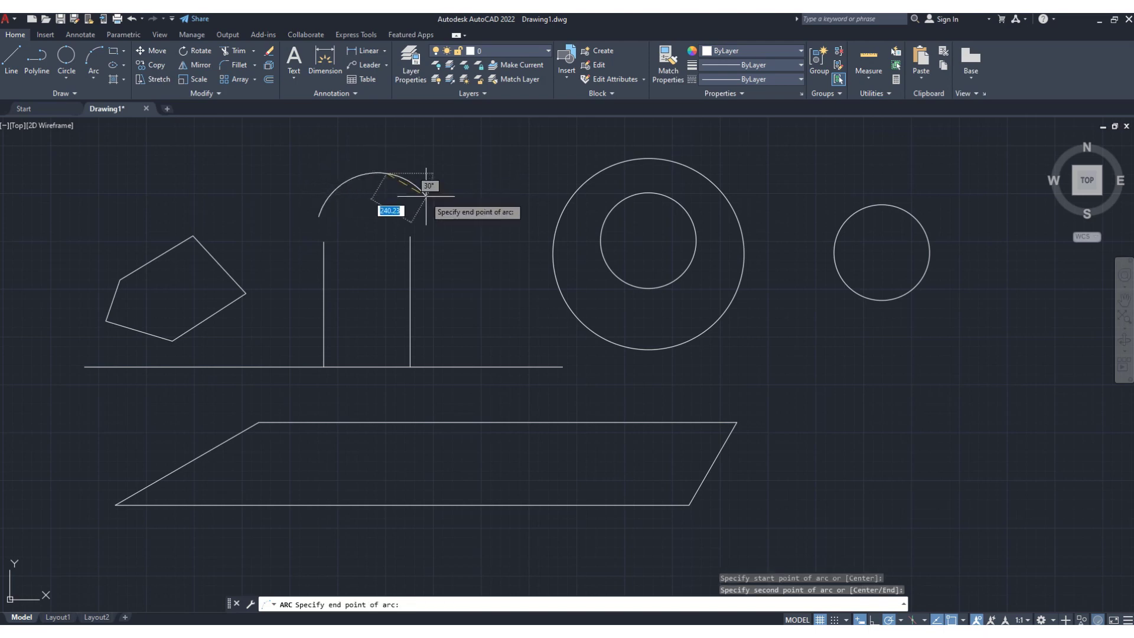
left_click(461, 225)
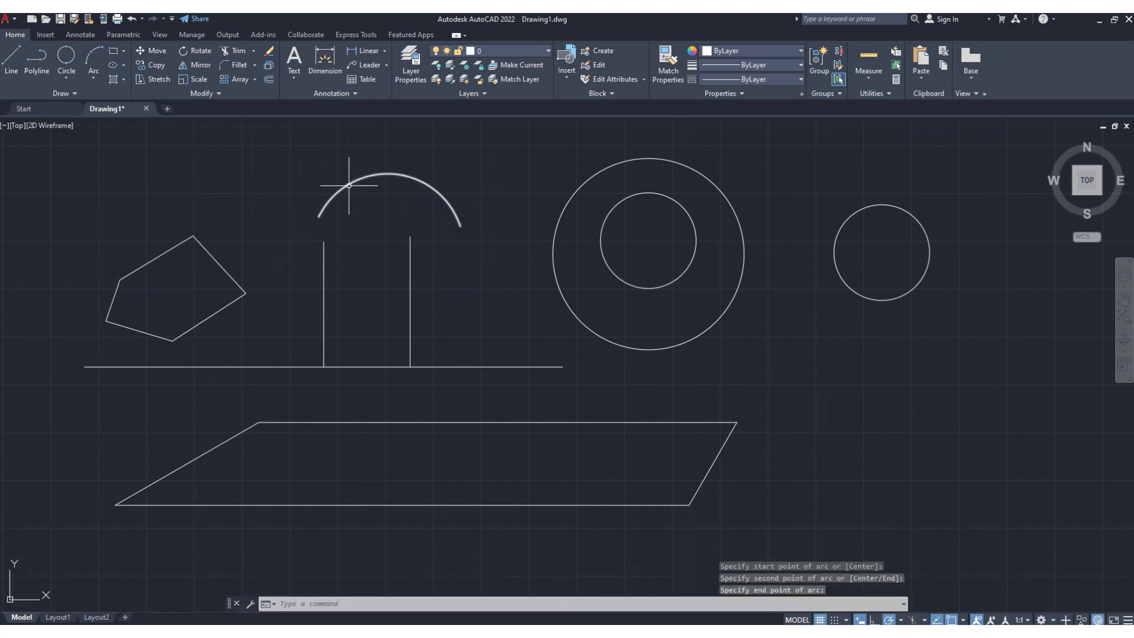
left_click(396, 176)
left_click(403, 176)
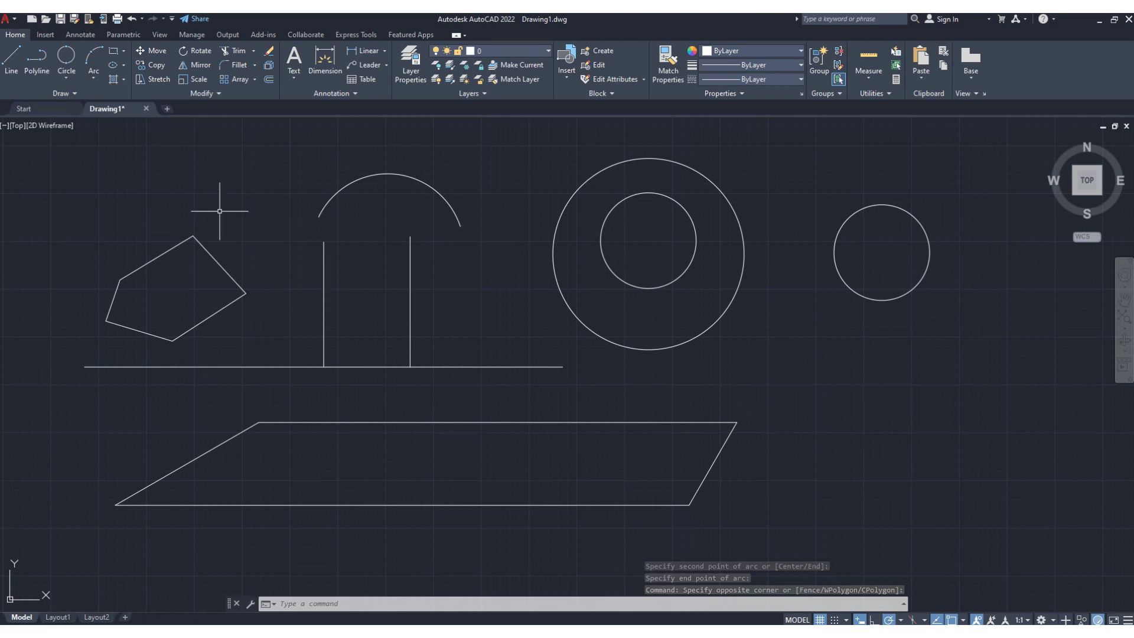
- Draw a large rectangle about 5700 mm wide that encloses all the drawn objects
left_click(123, 52)
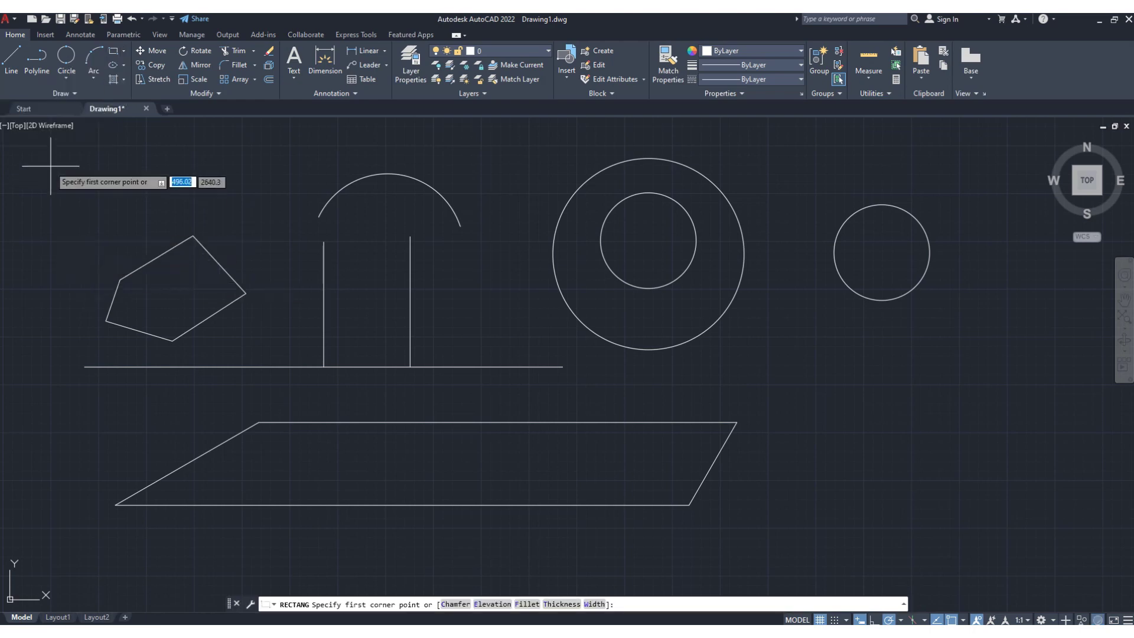
left_click(20, 138)
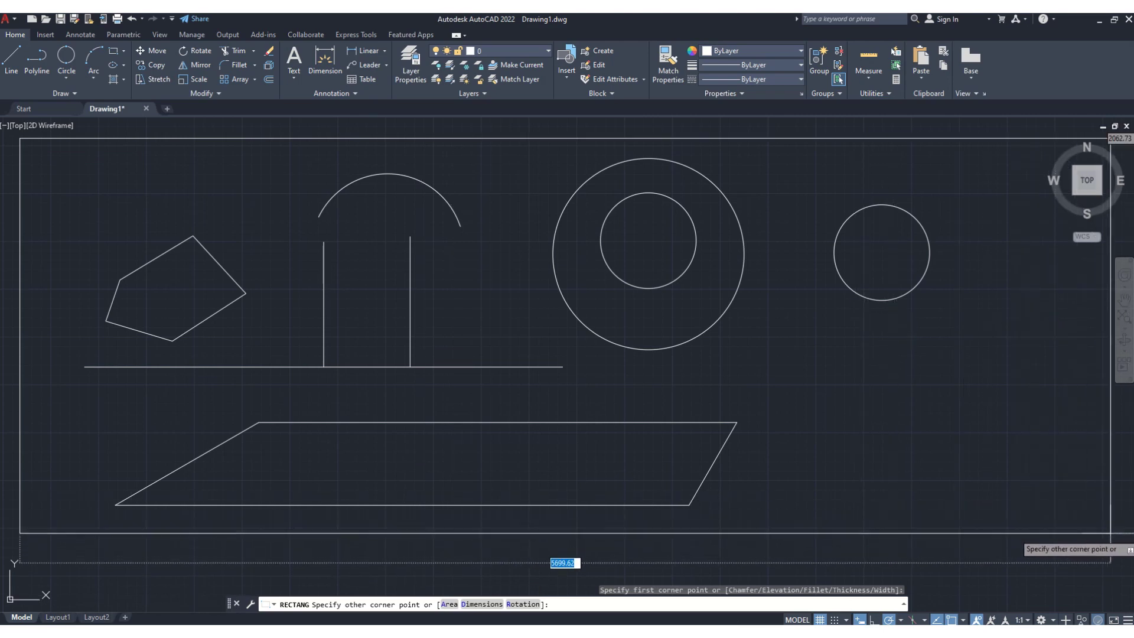
left_click(1115, 570)
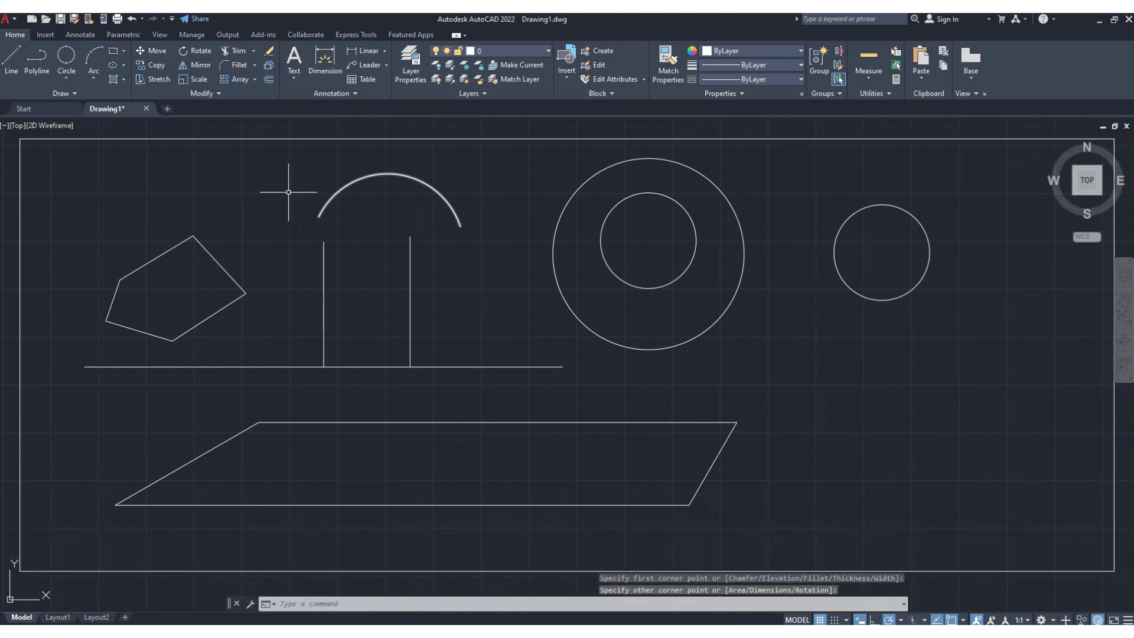
- Draw a five-sided polygon circumscribed about a circle of about 183 mm radius, above the irregular closed polyline
left_click(124, 51)
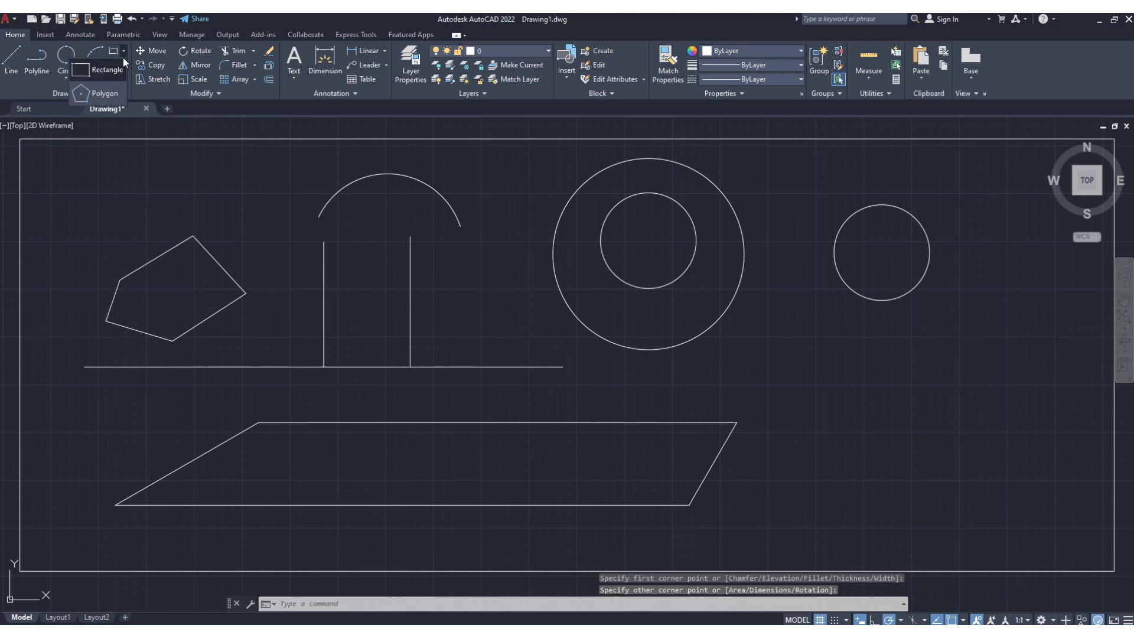
left_click(105, 94)
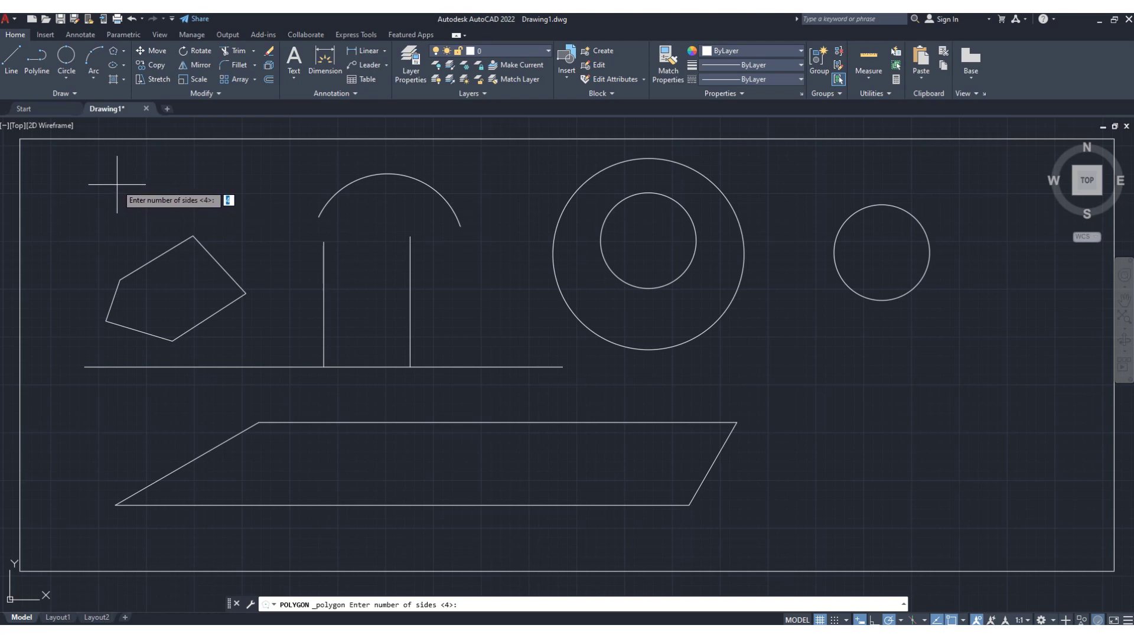
type("5")
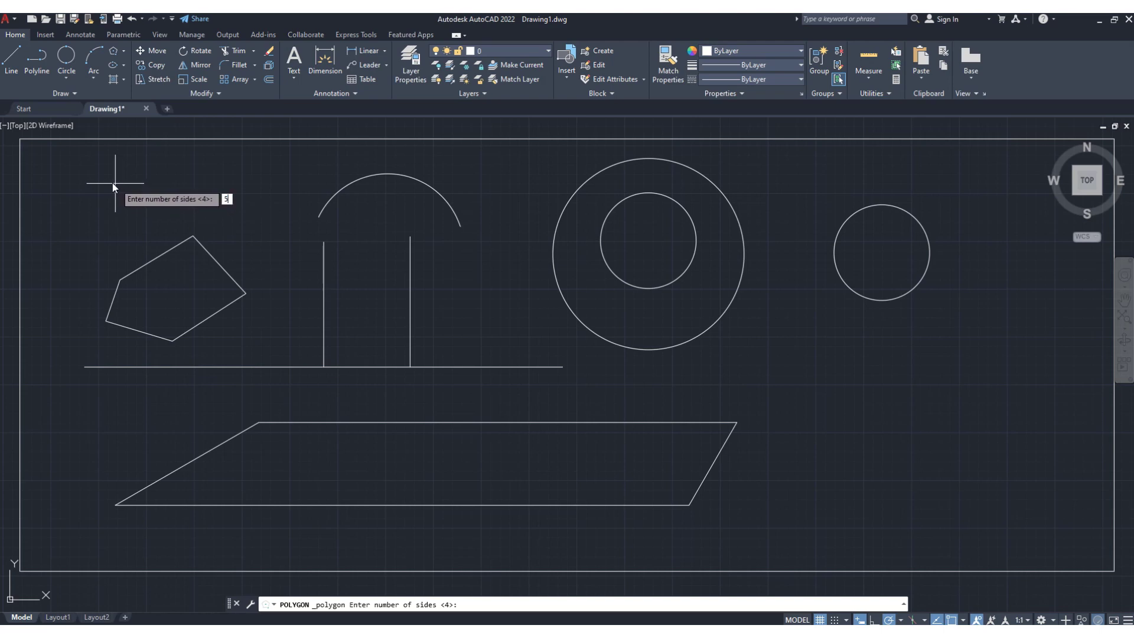
key("Return")
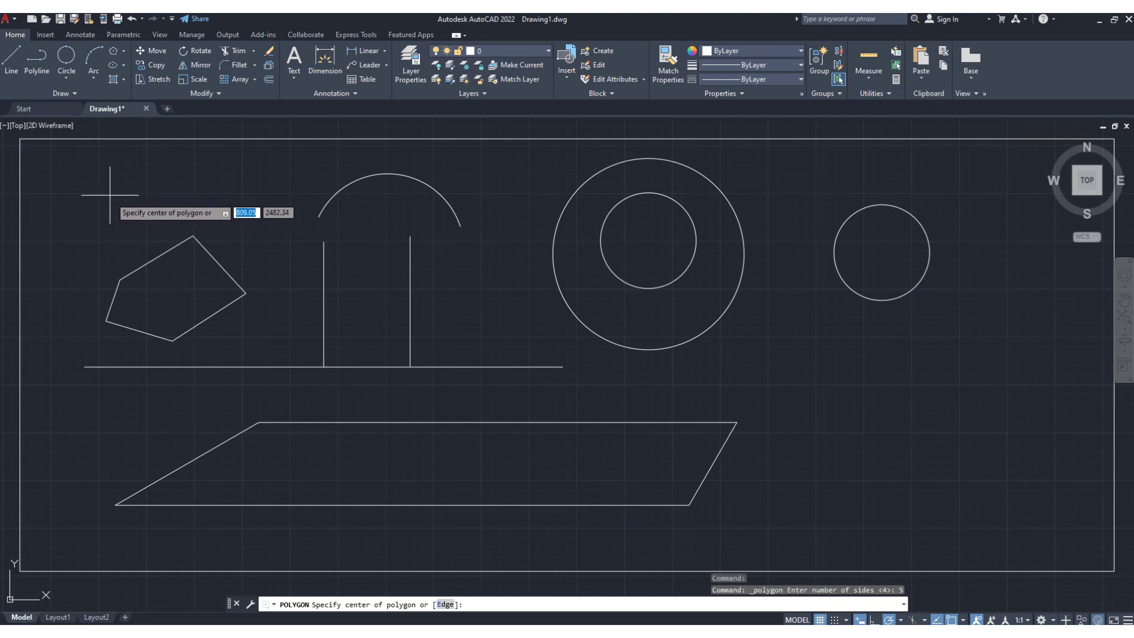
left_click(113, 199)
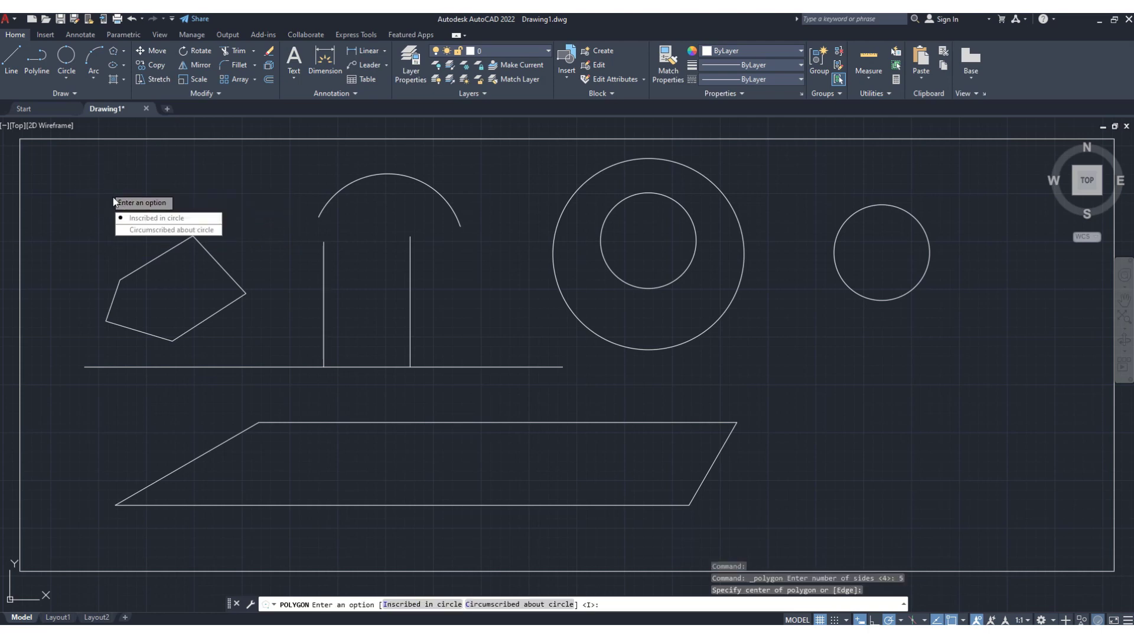
left_click(143, 231)
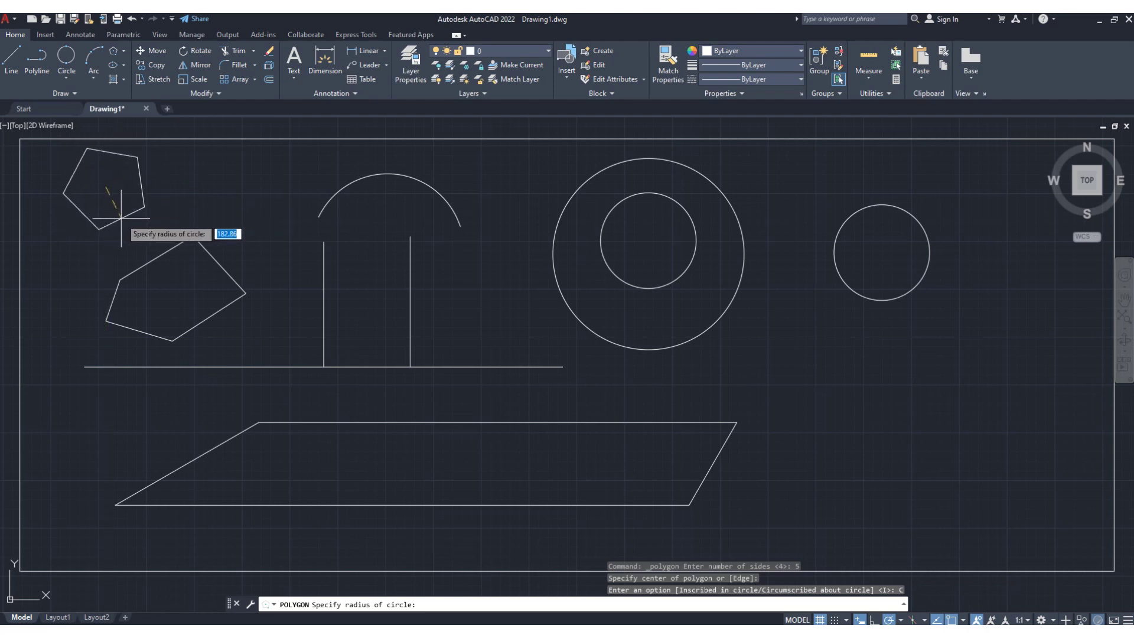
left_click(121, 218)
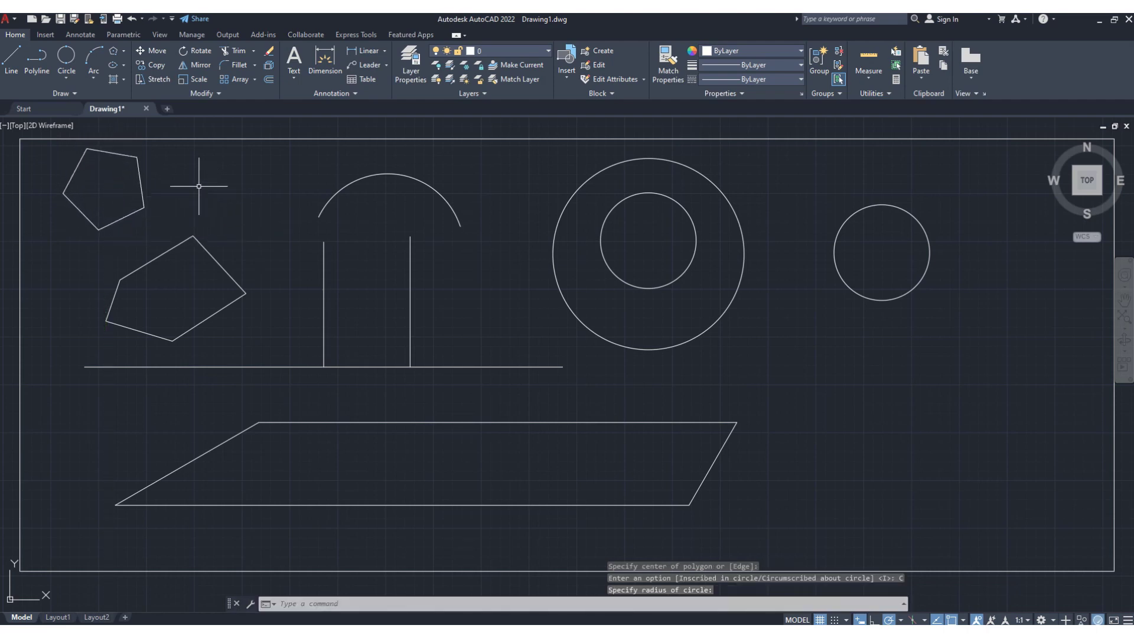
- Draw a narrow tilted ellipse with the Center method between the regular pentagon and the arc
left_click(124, 66)
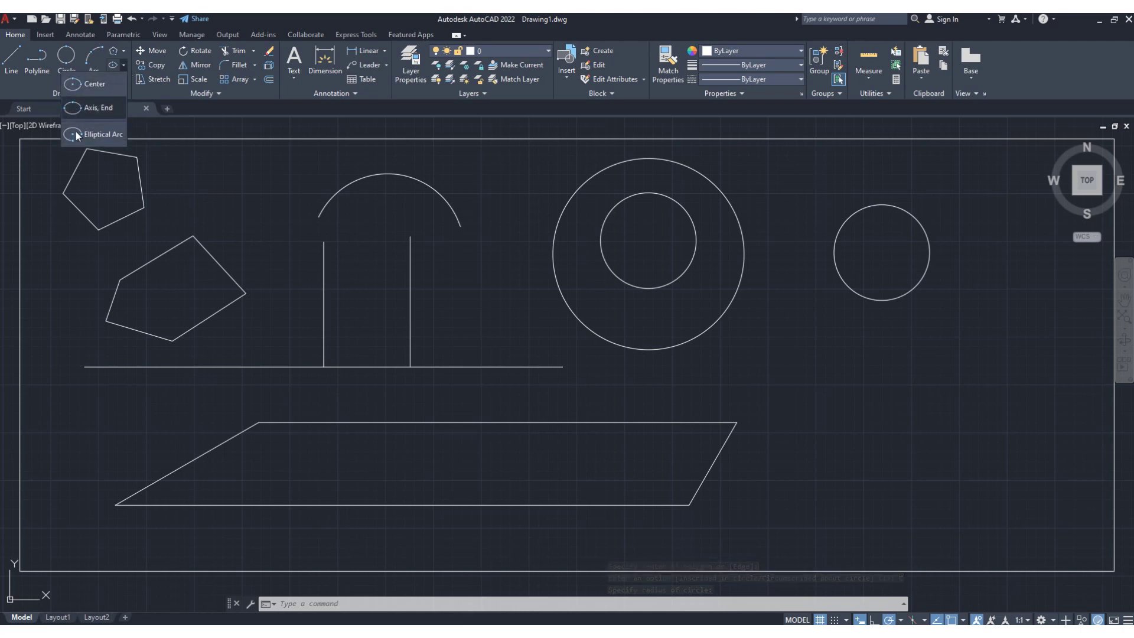
left_click(94, 86)
left_click(235, 200)
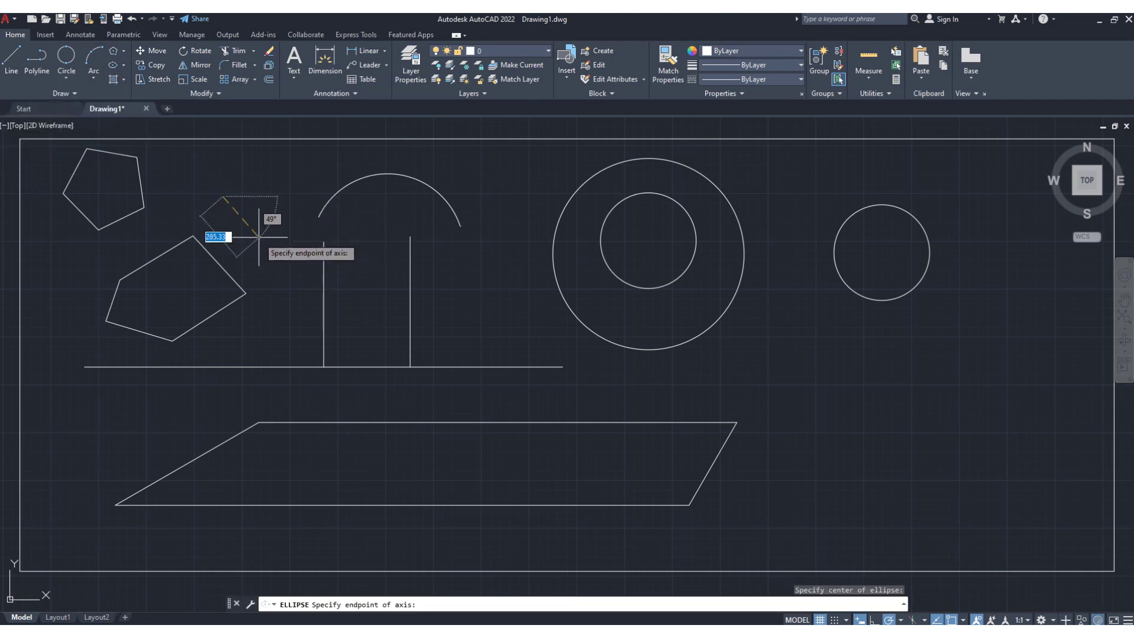
left_click(177, 241)
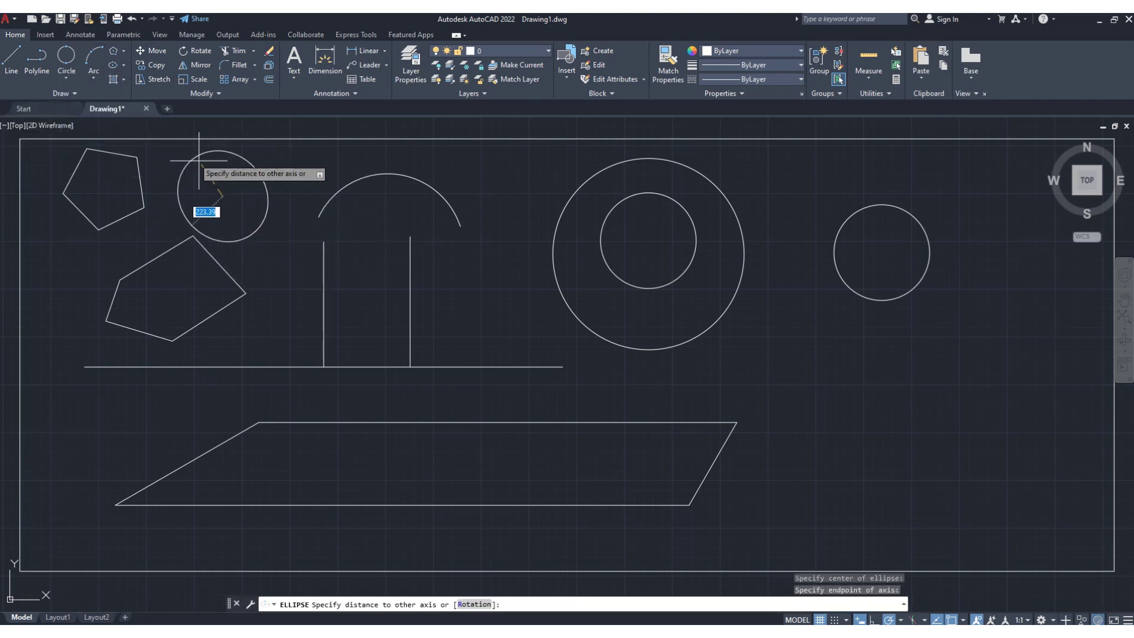
left_click(233, 176)
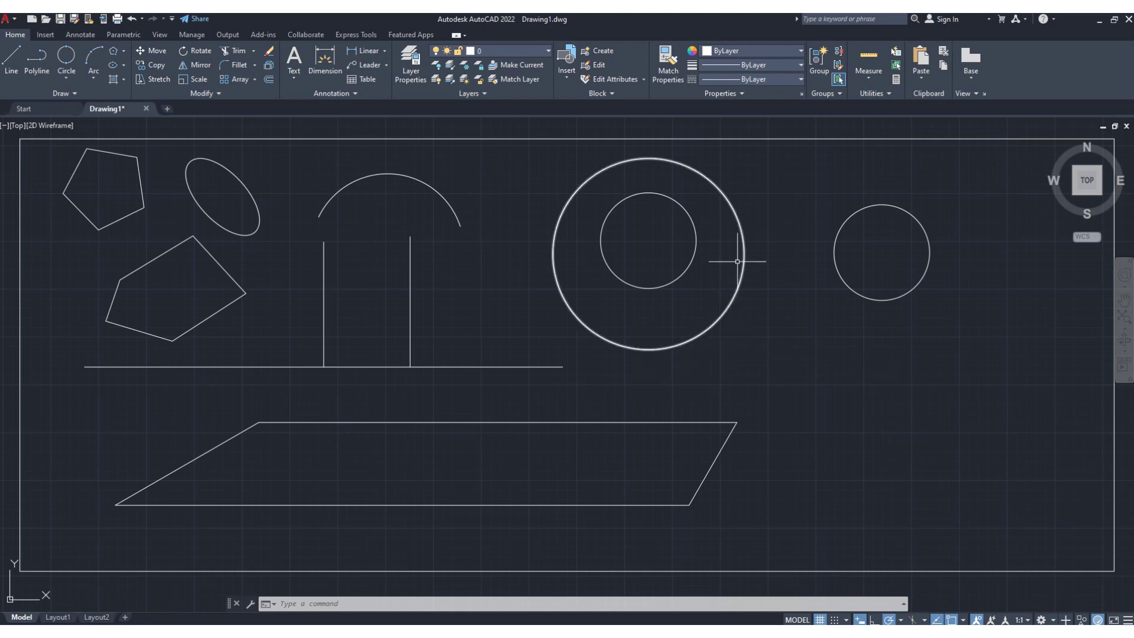
- Try the Quadrant object snap override at the large circle's upper quadrant, and cancel the stretch started from that grip
left_click(707, 177)
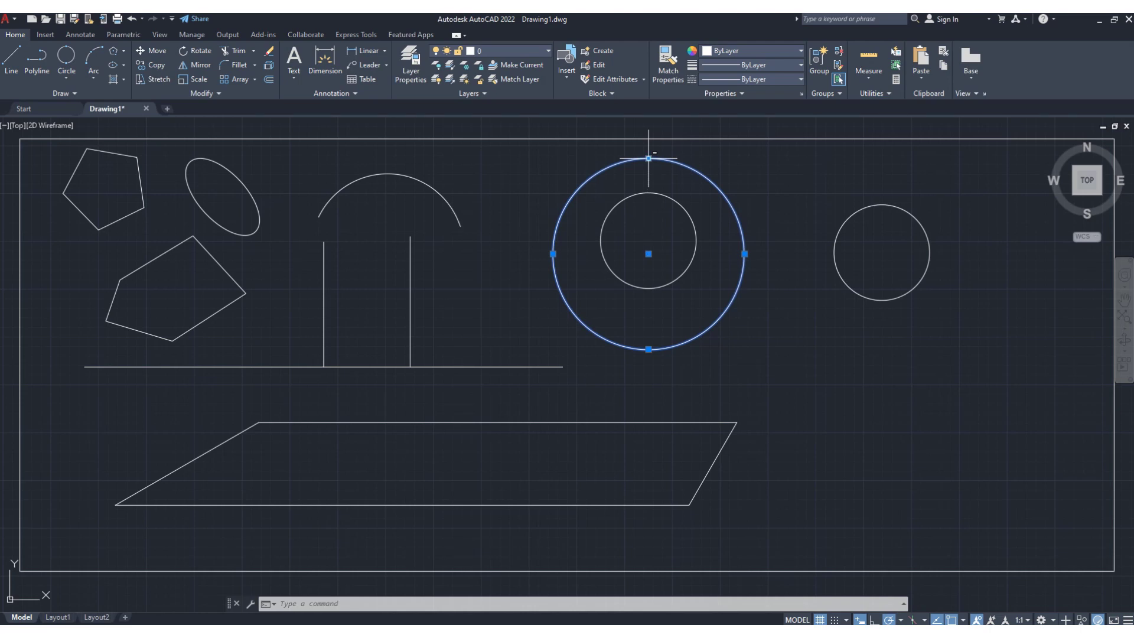
right_click(649, 158, "shift")
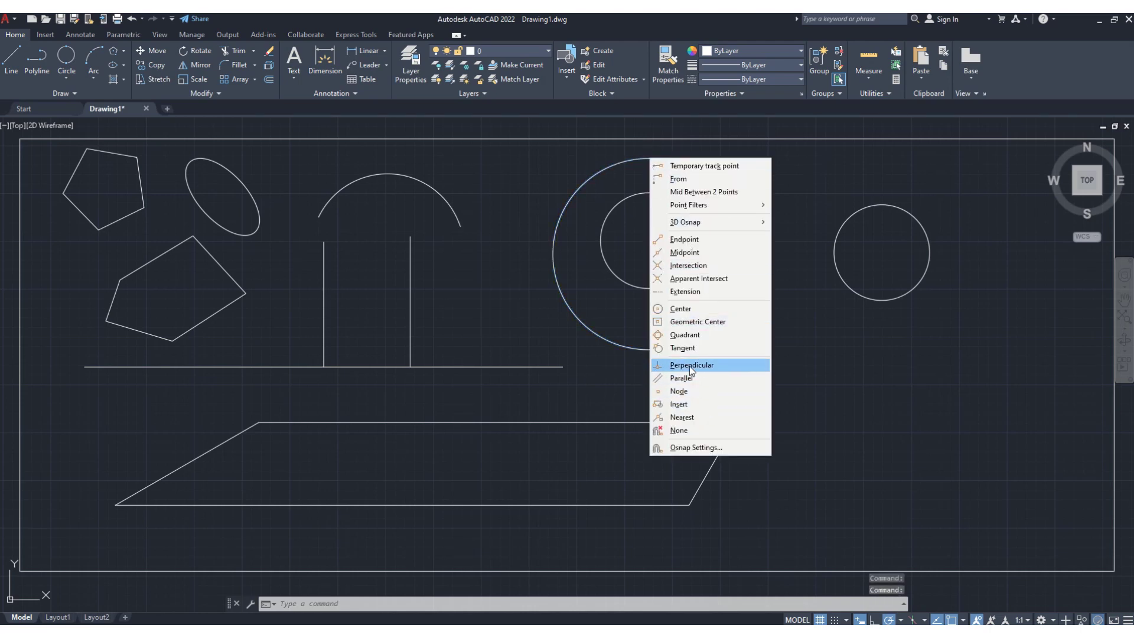
left_click(685, 335)
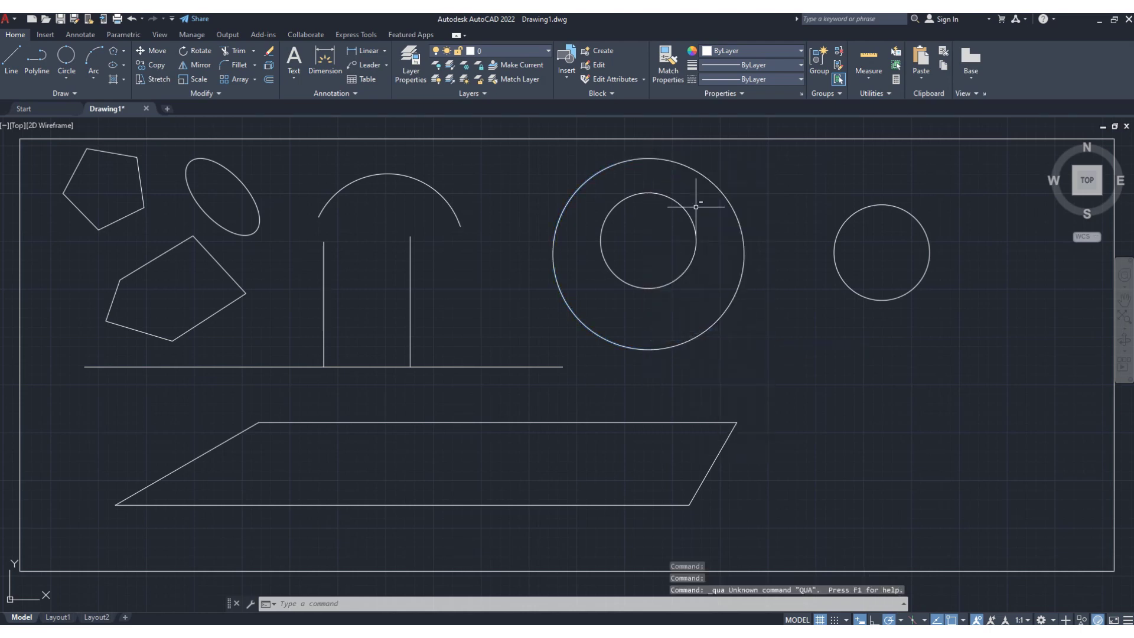
left_click(648, 158)
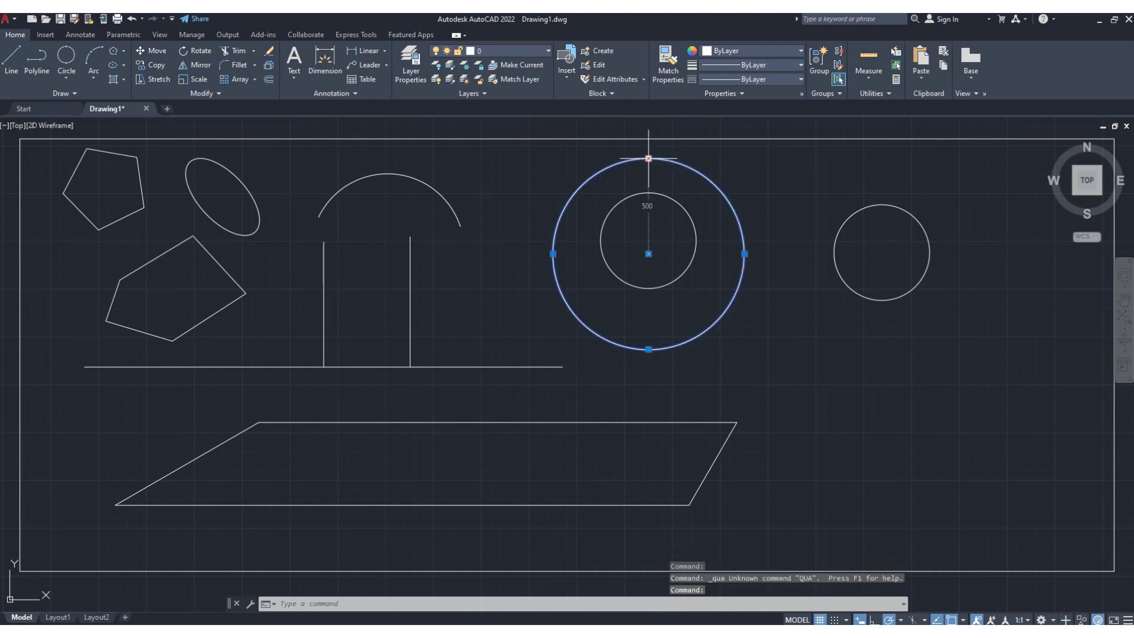
right_click(648, 158, "shift")
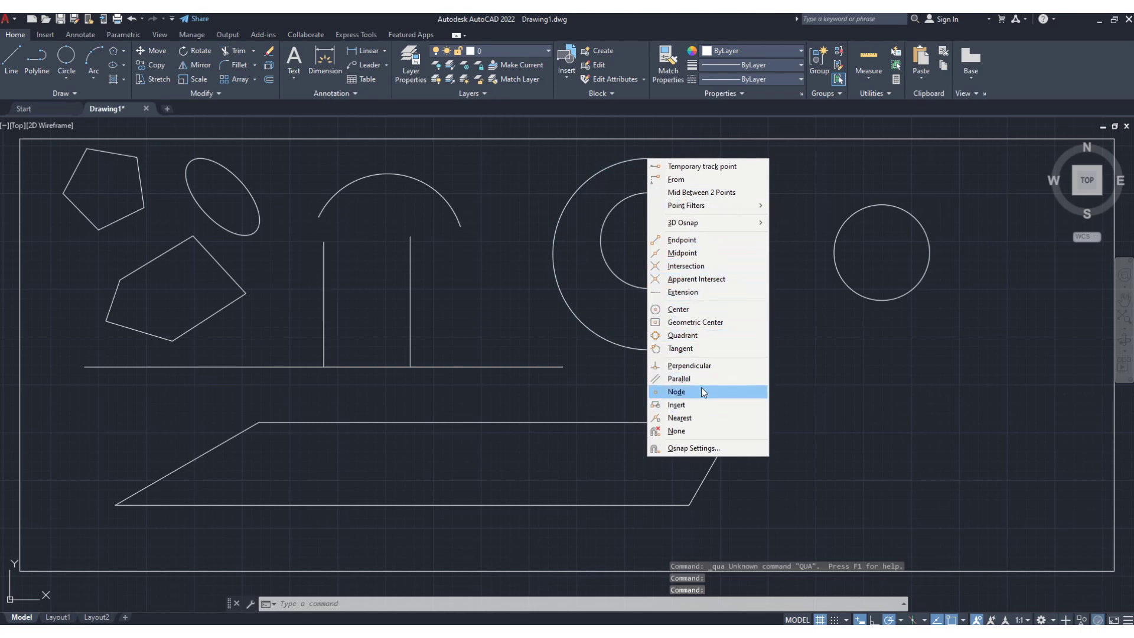
left_click(681, 336)
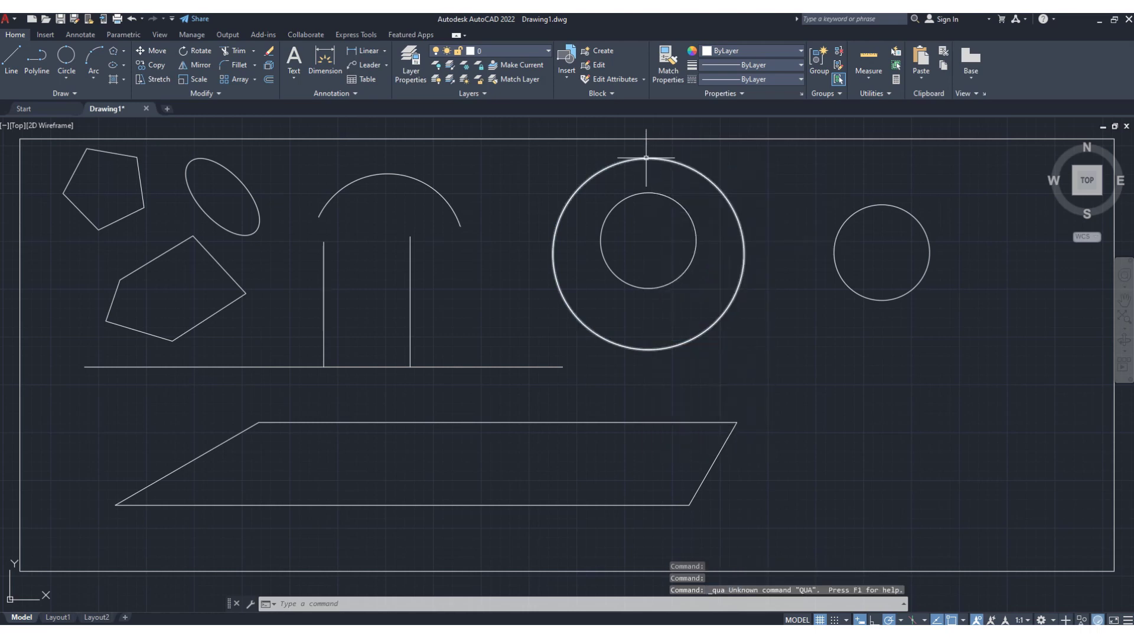
left_click(646, 158)
left_click(649, 158)
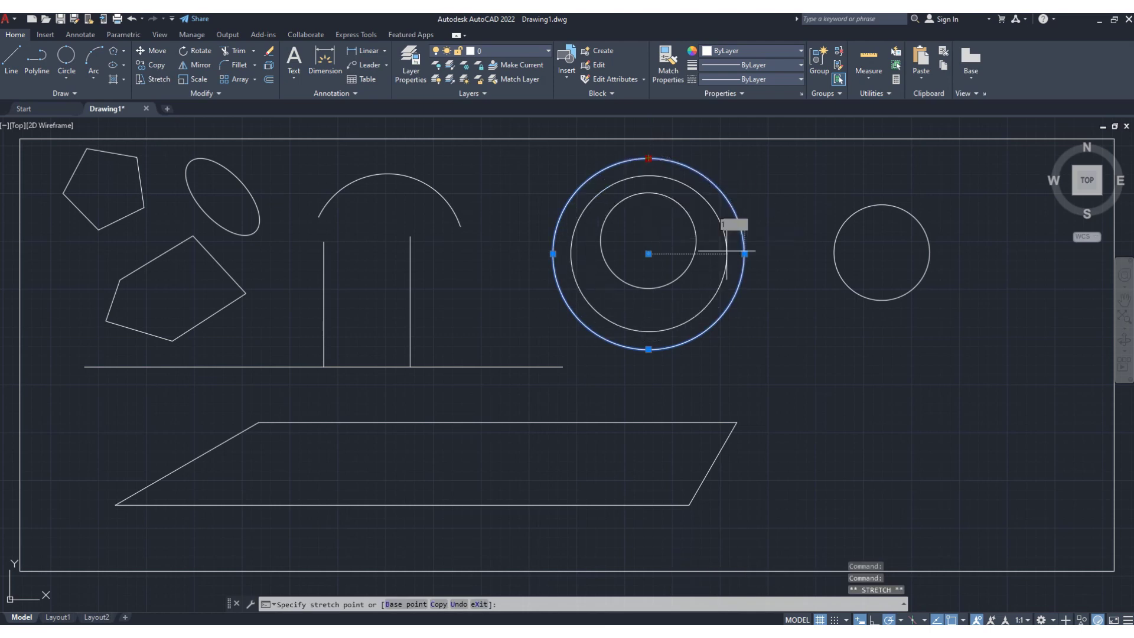
key("Escape")
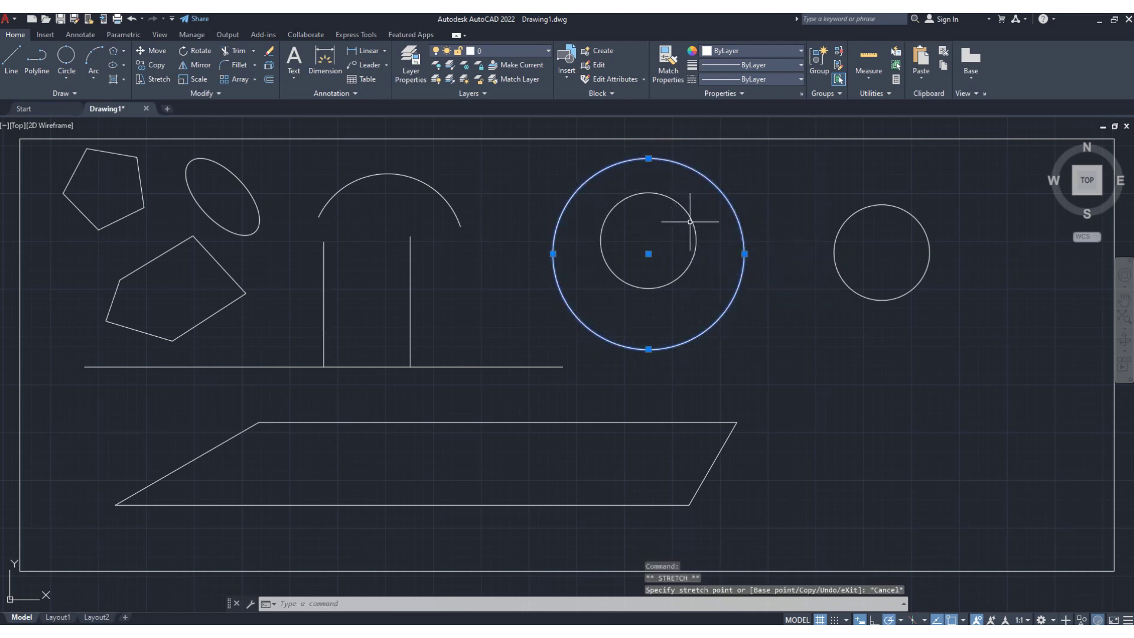
key("Escape")
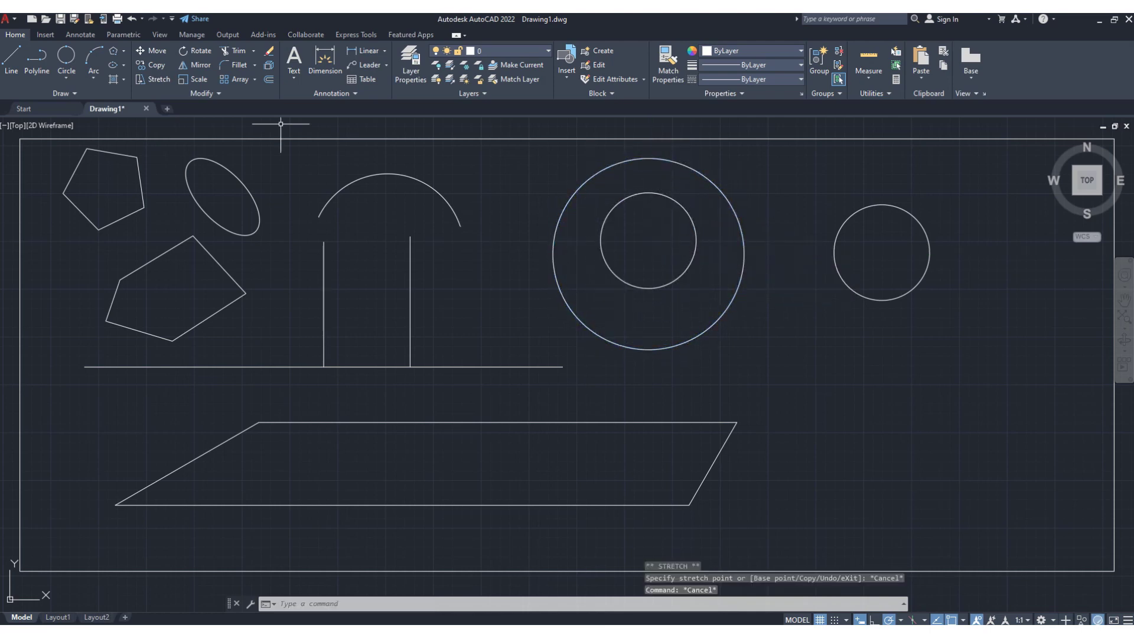
type("c")
key("space")
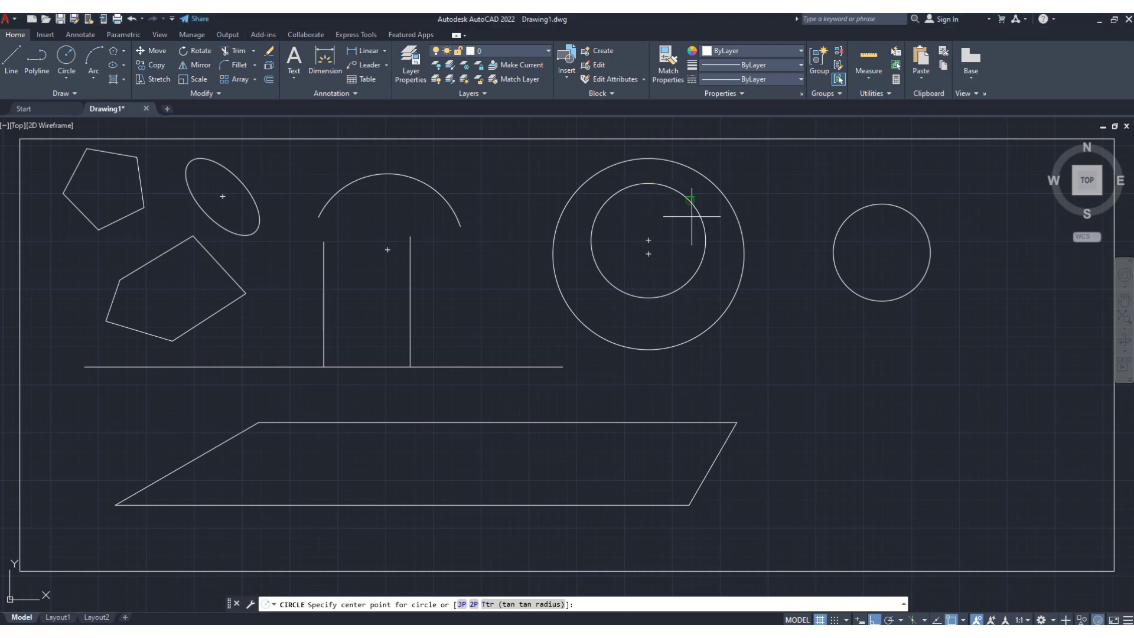
left_click(648, 183)
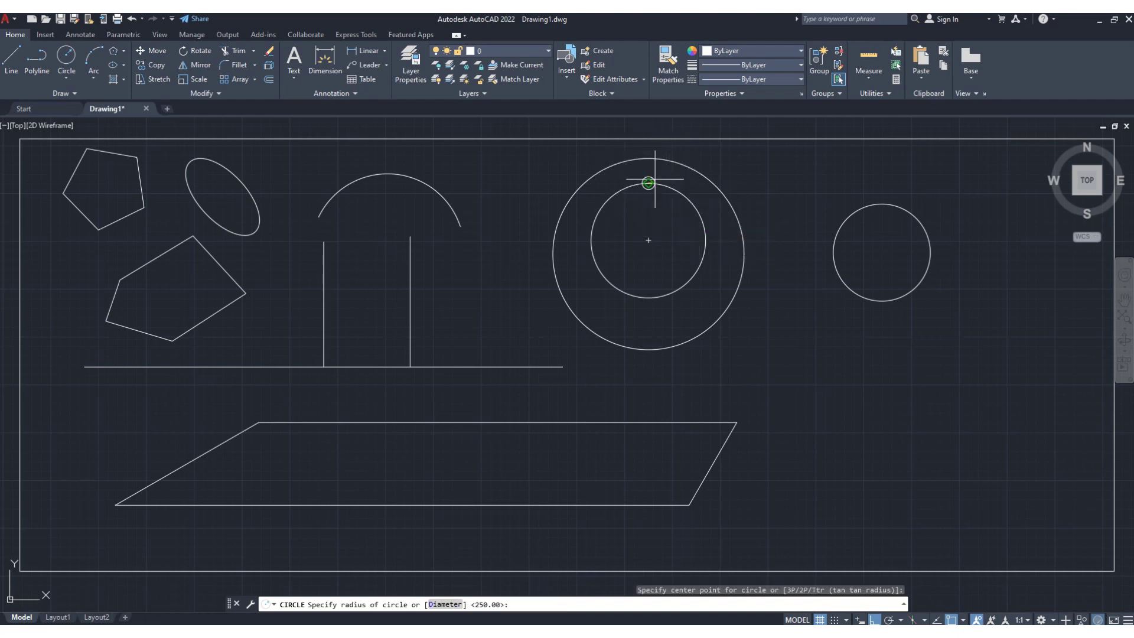
key("Escape")
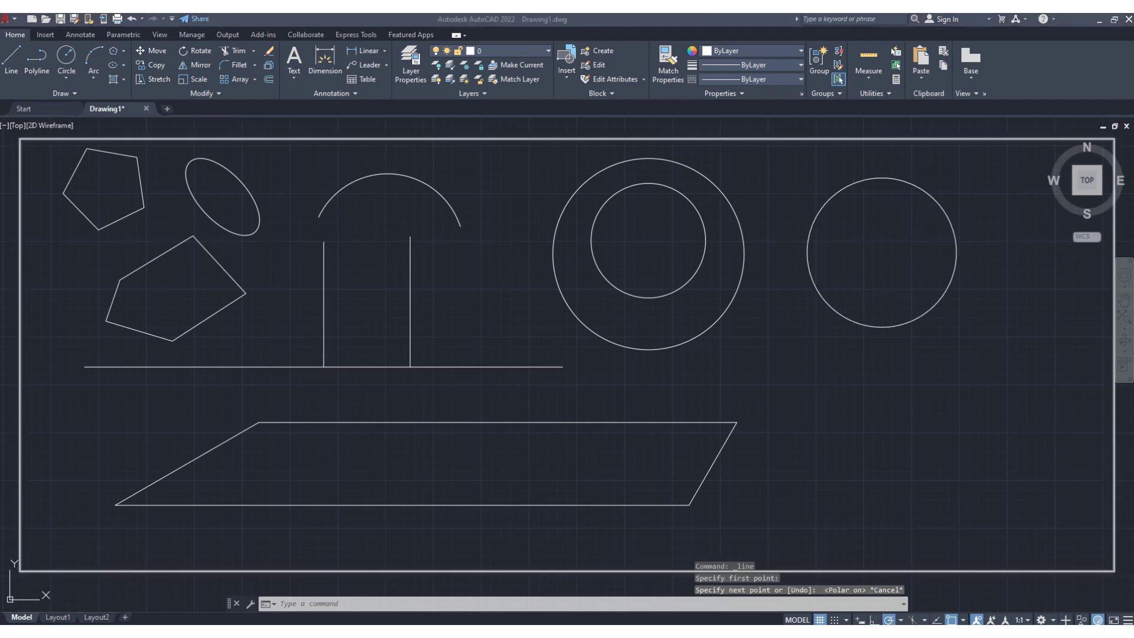
- Draw a closed square of lines inside the large circle, joining its top, right, bottom and left quadrant points
left_click(11, 59)
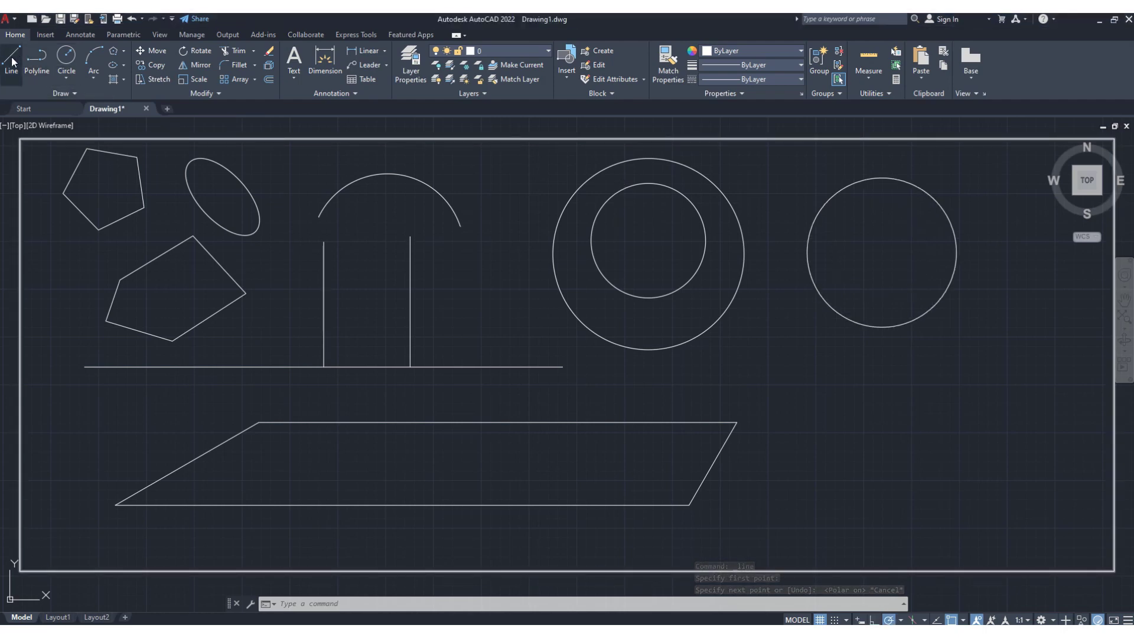
left_click(649, 159)
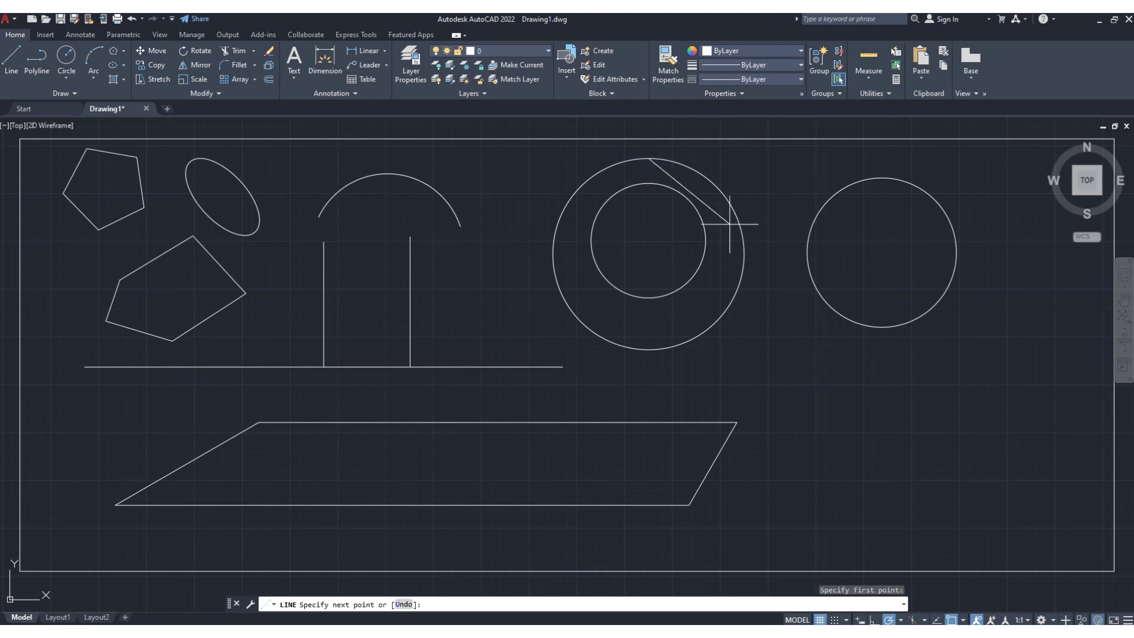
left_click(744, 254)
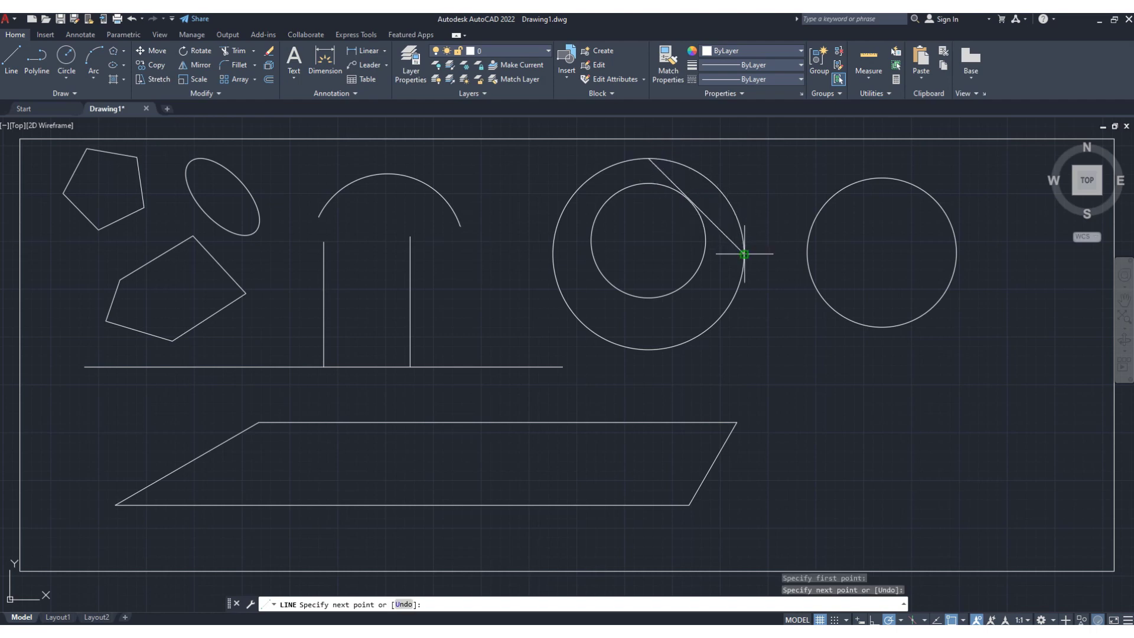
left_click(648, 349)
left_click(553, 254)
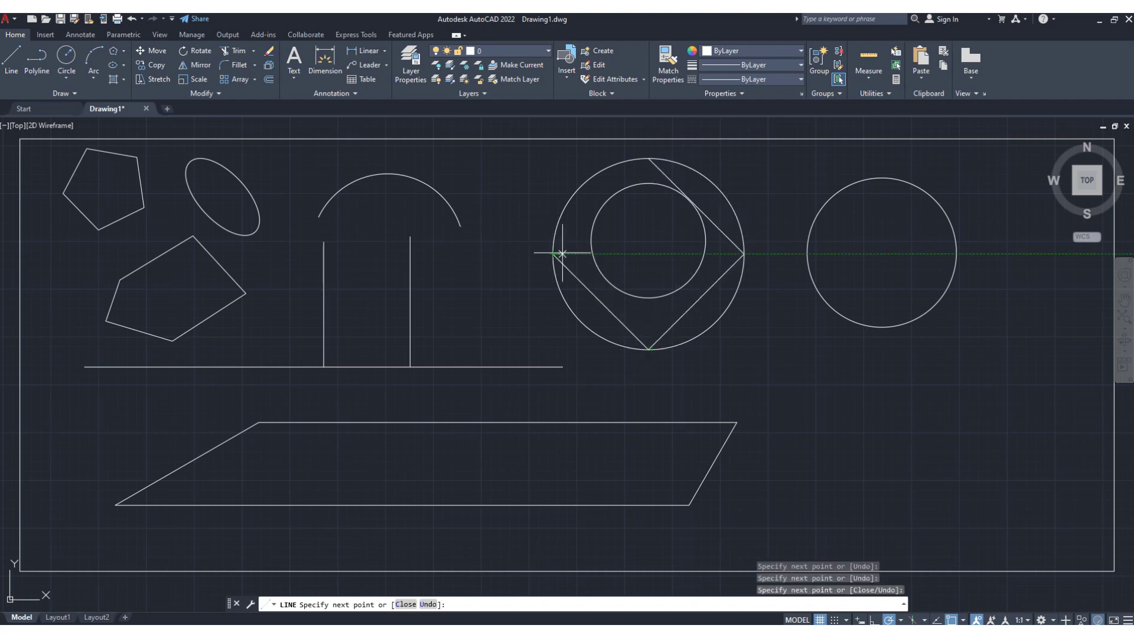
left_click(649, 159)
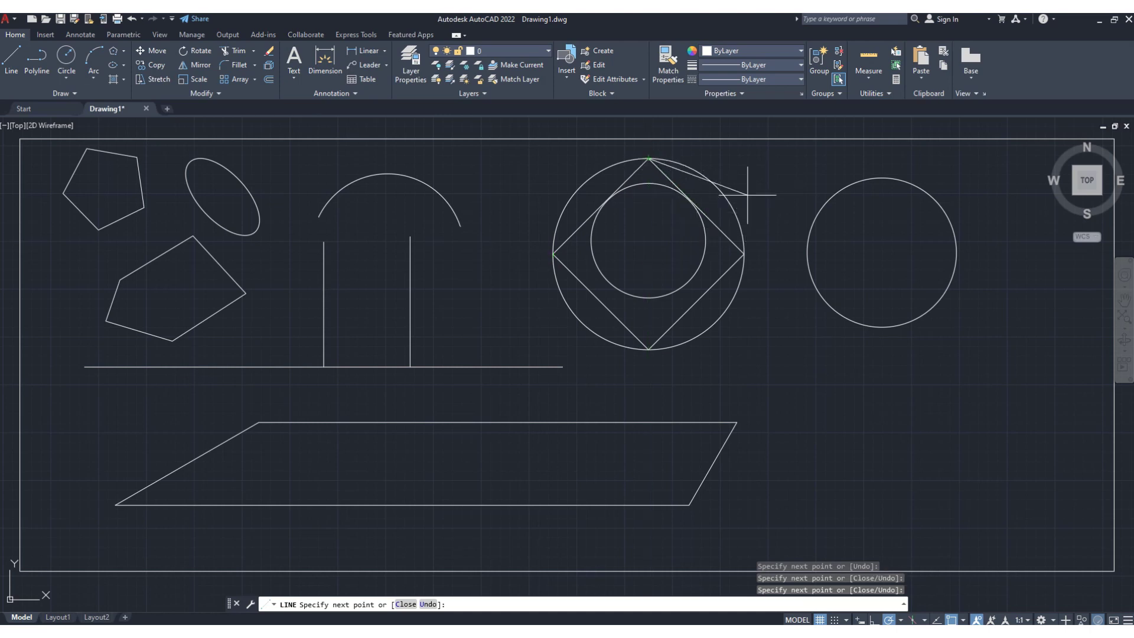
key("Return")
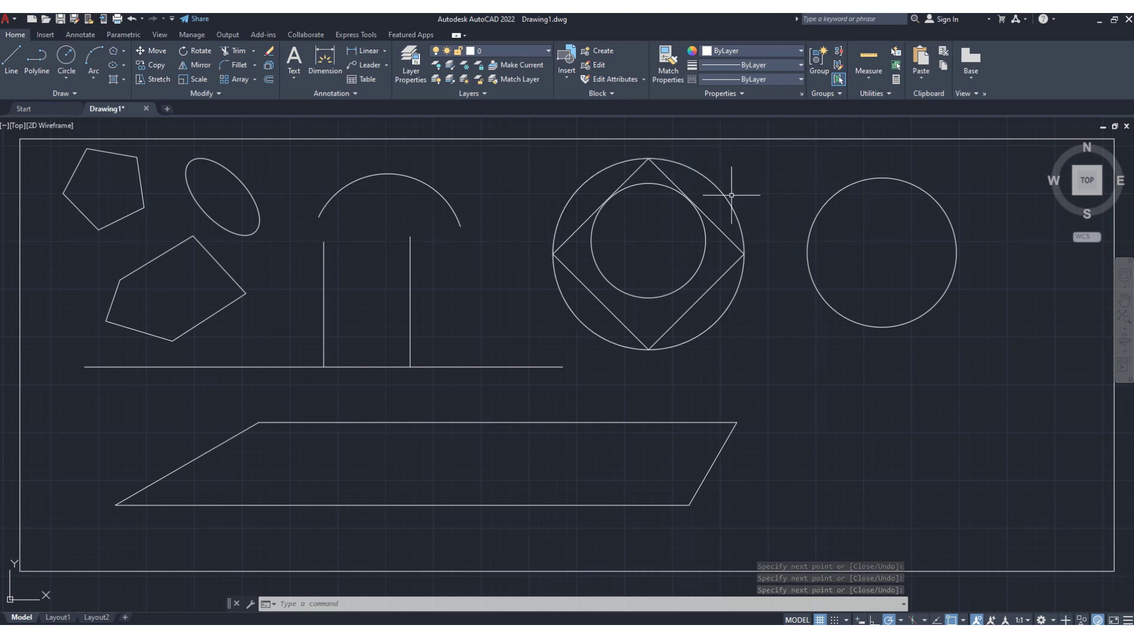
- Draw a line tangent to the undersides of the large circle and the separate circle on its right, using Tangent snap overrides
left_click(16, 69)
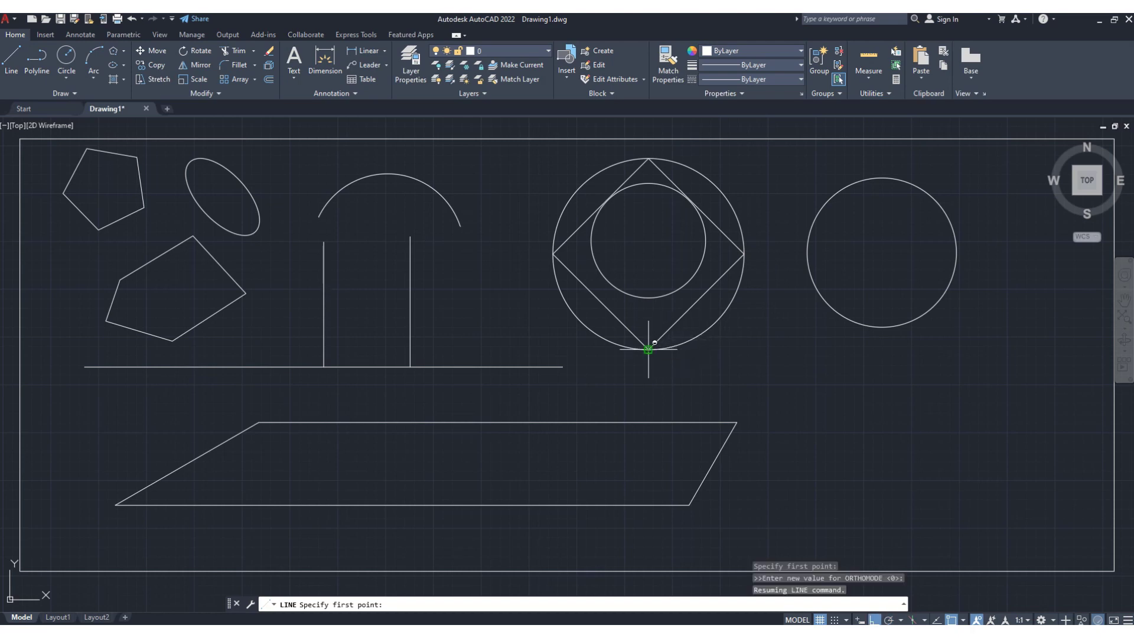
right_click(647, 350, "shift")
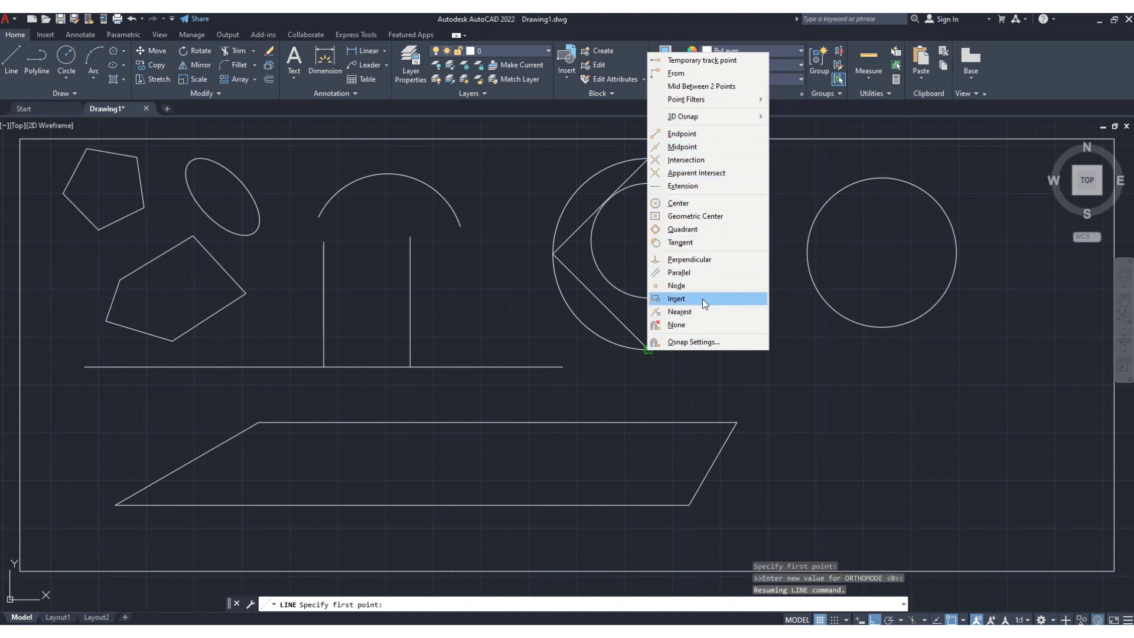
left_click(685, 242)
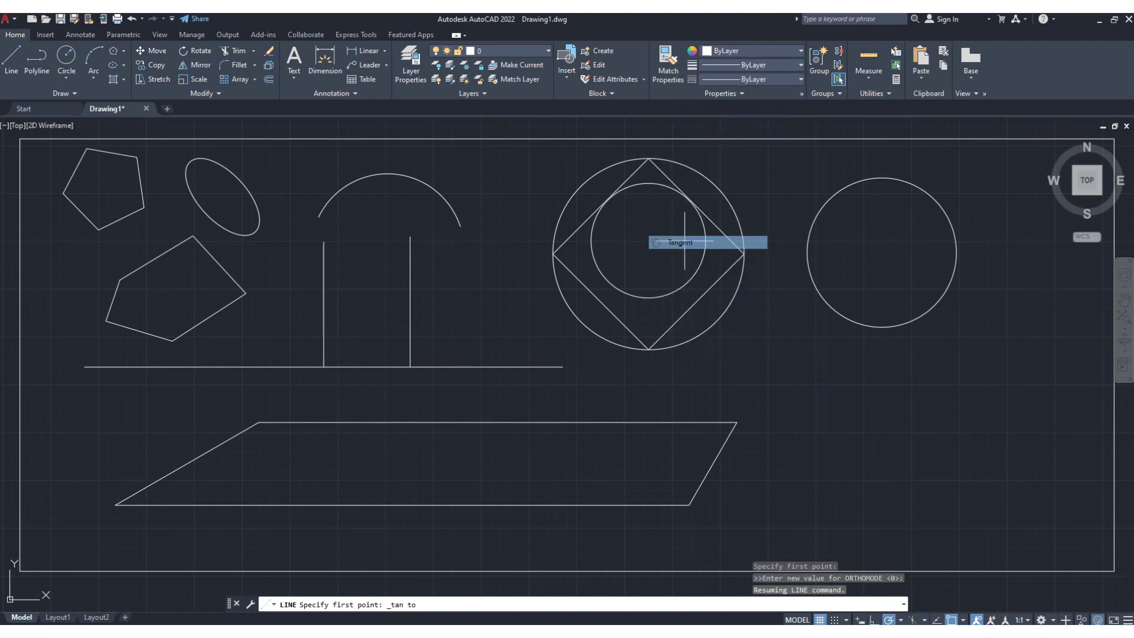
left_click(650, 350)
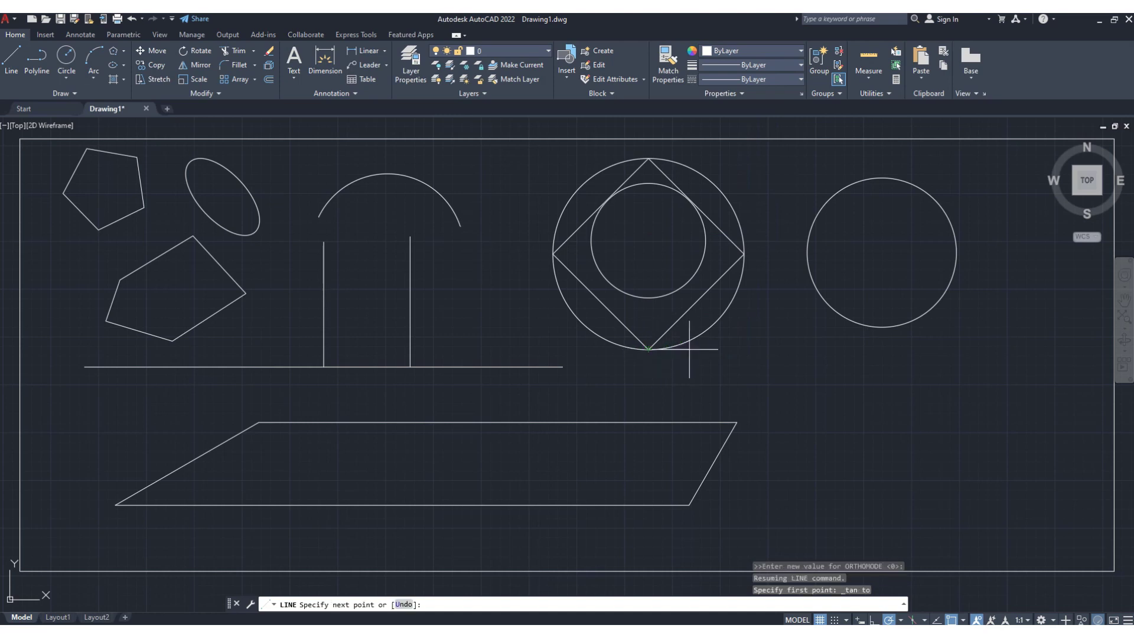
right_click(882, 327, "shift")
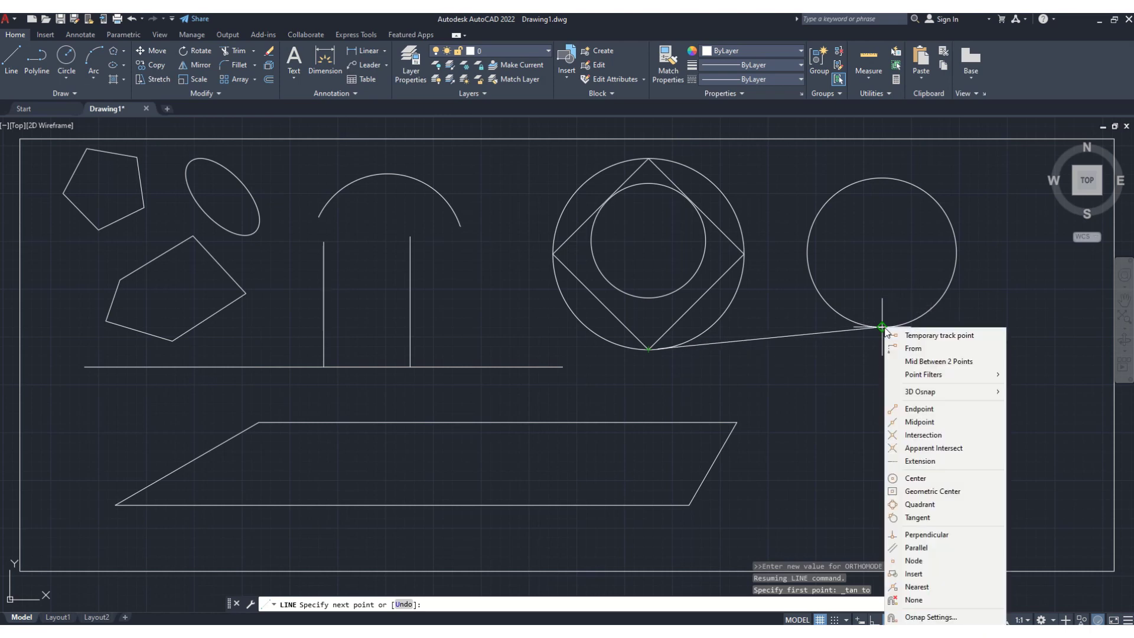
left_click(917, 517)
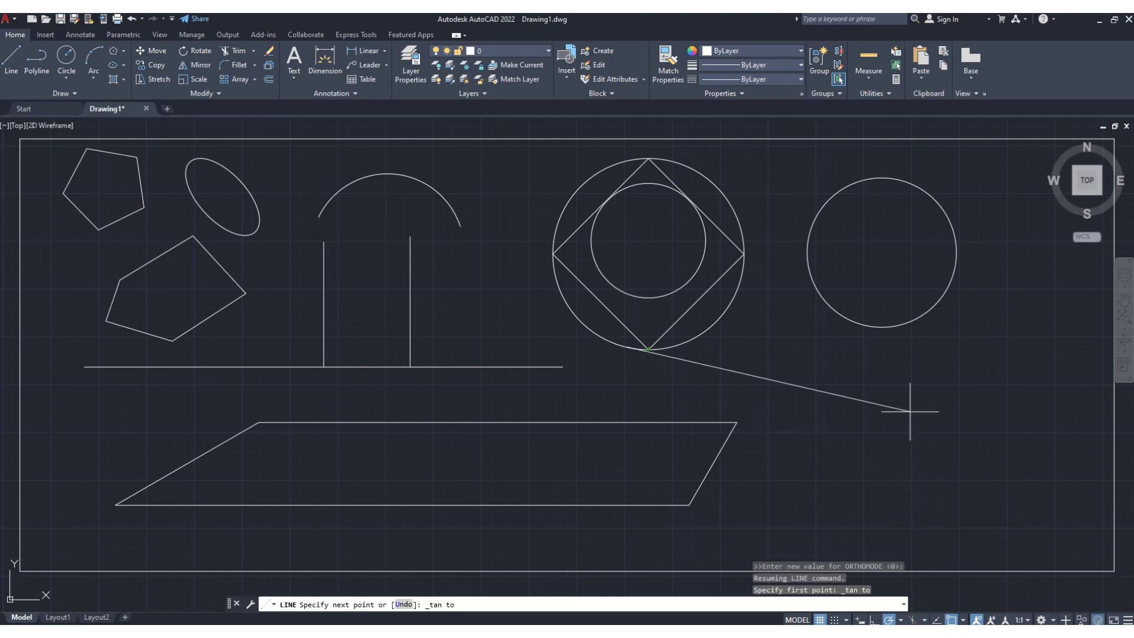
left_click(890, 327)
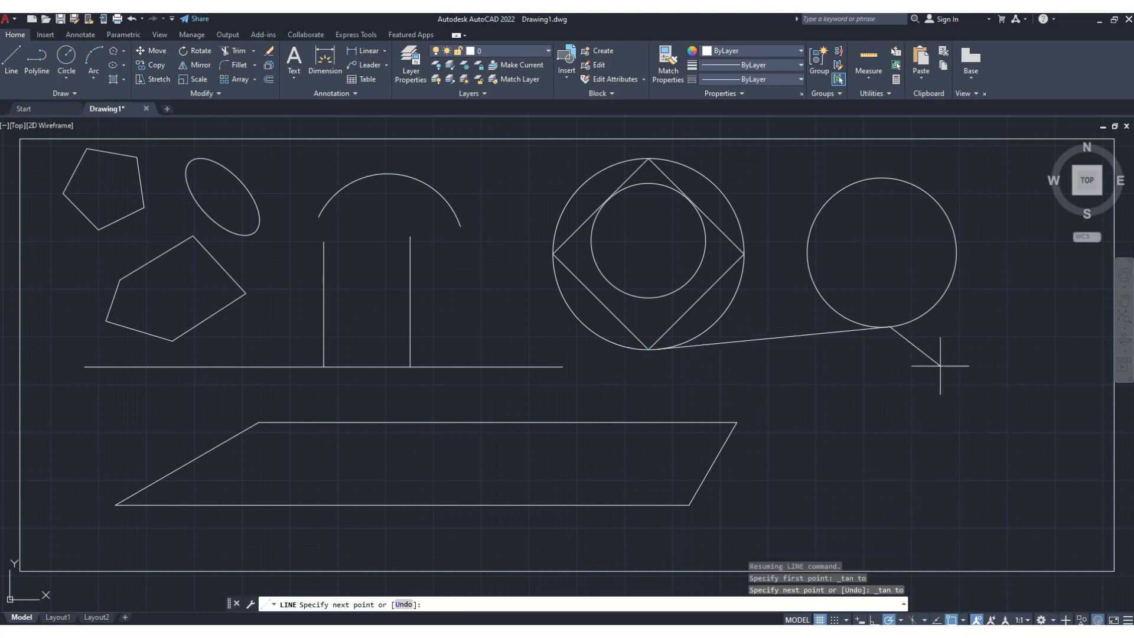
key("Return")
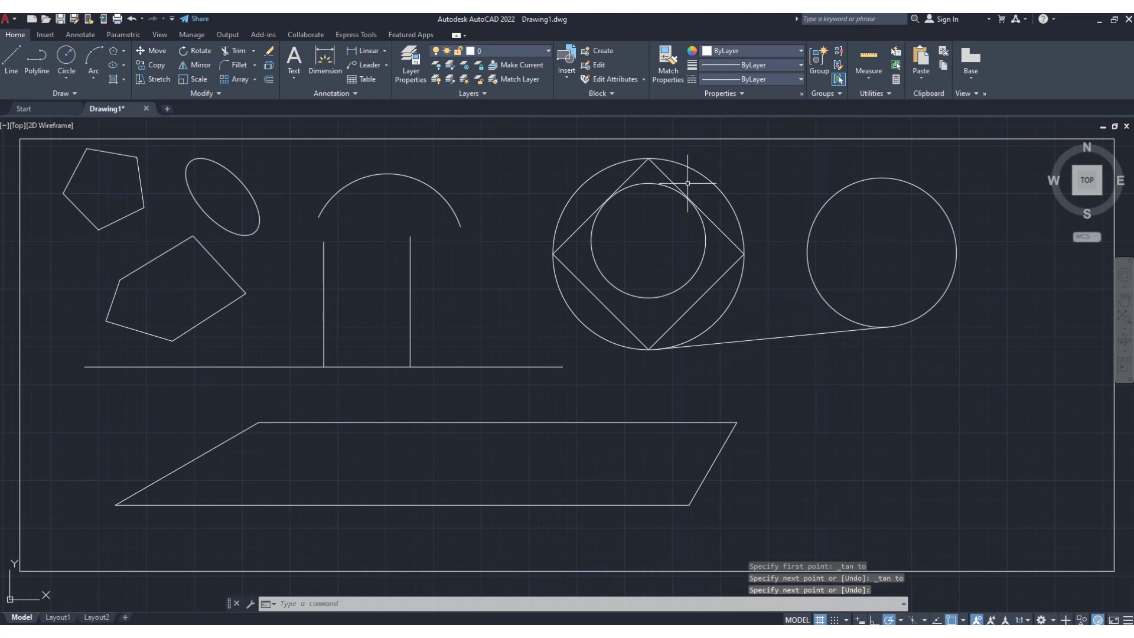
- Draw a second line tangent to the upper sides of the large circle and the separate circle, using Tangent snap overrides
left_click(12, 59)
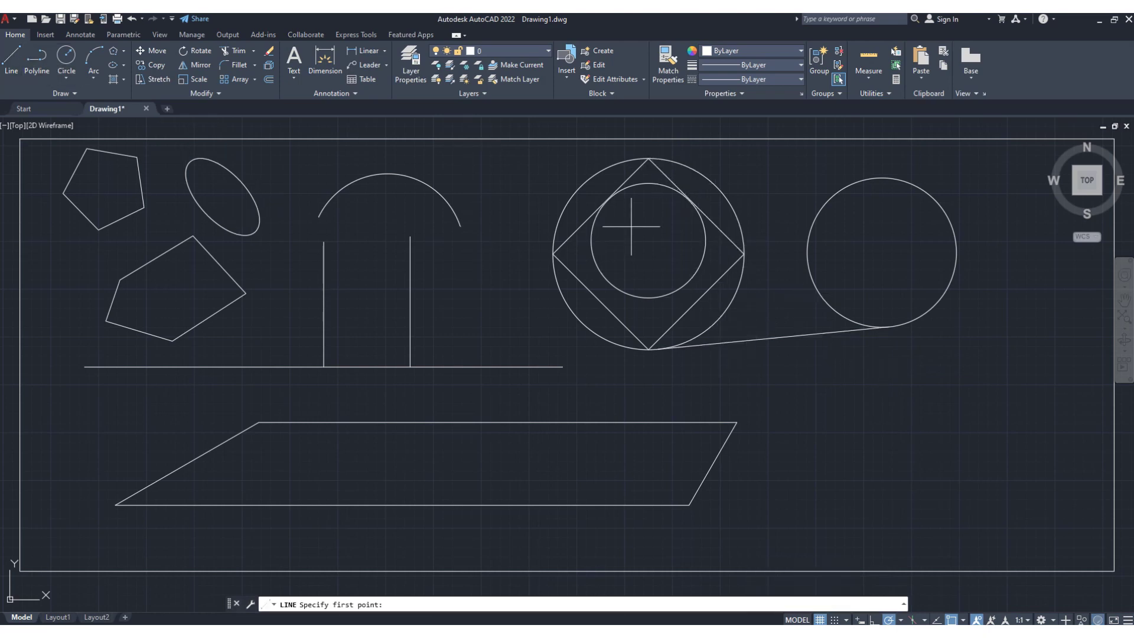
right_click(648, 159, "shift")
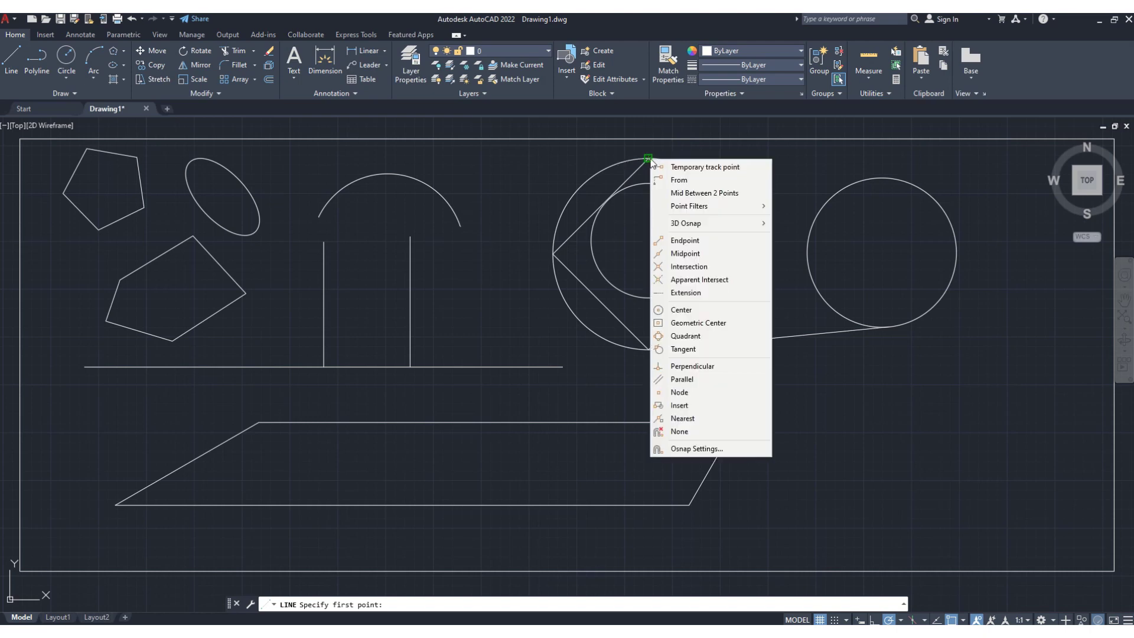
left_click(693, 349)
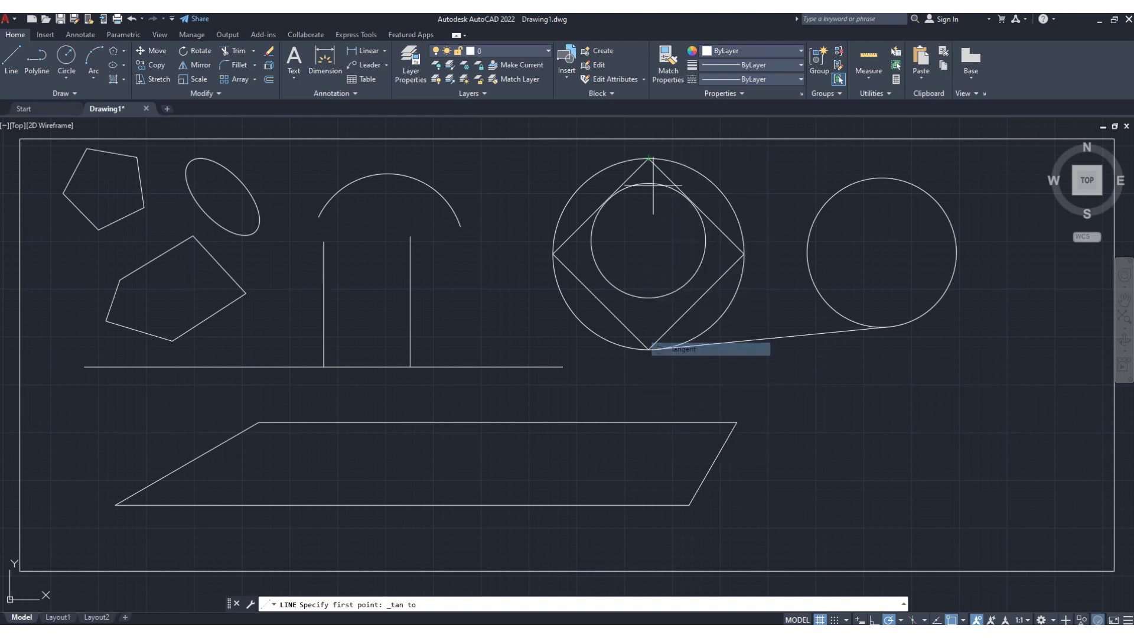
left_click(645, 157)
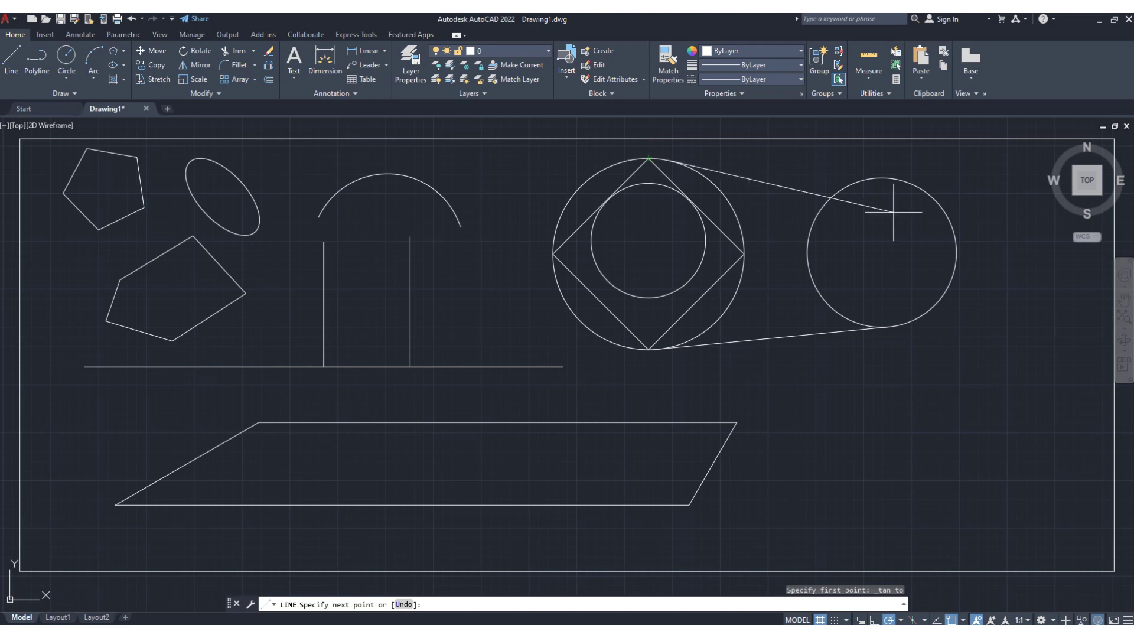
key("F8")
right_click(882, 177, "shift")
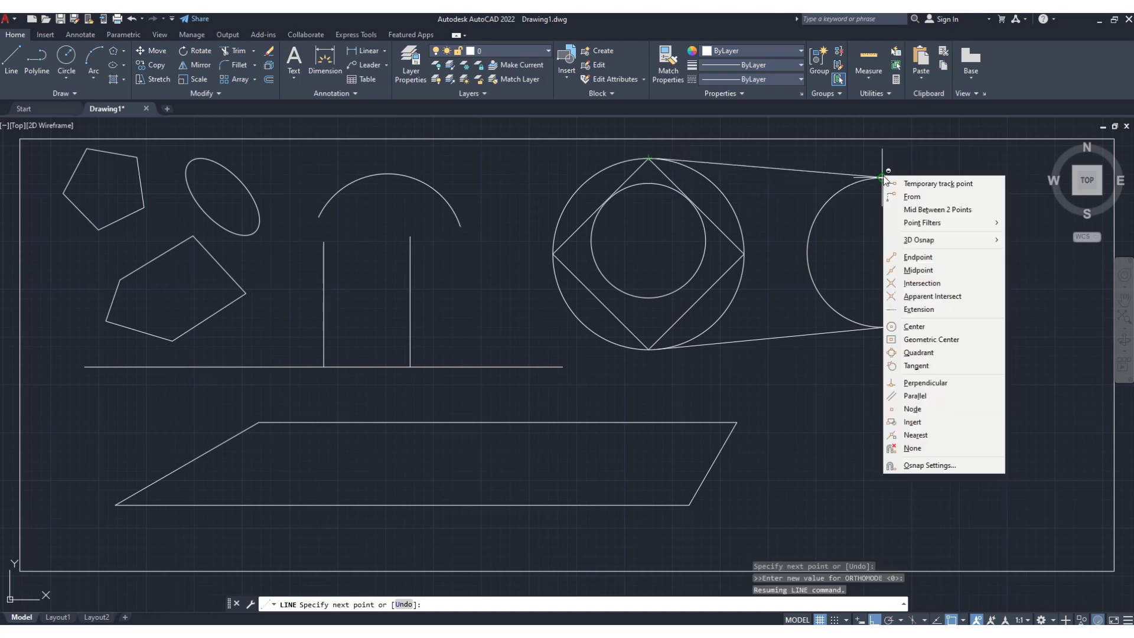
left_click(914, 366)
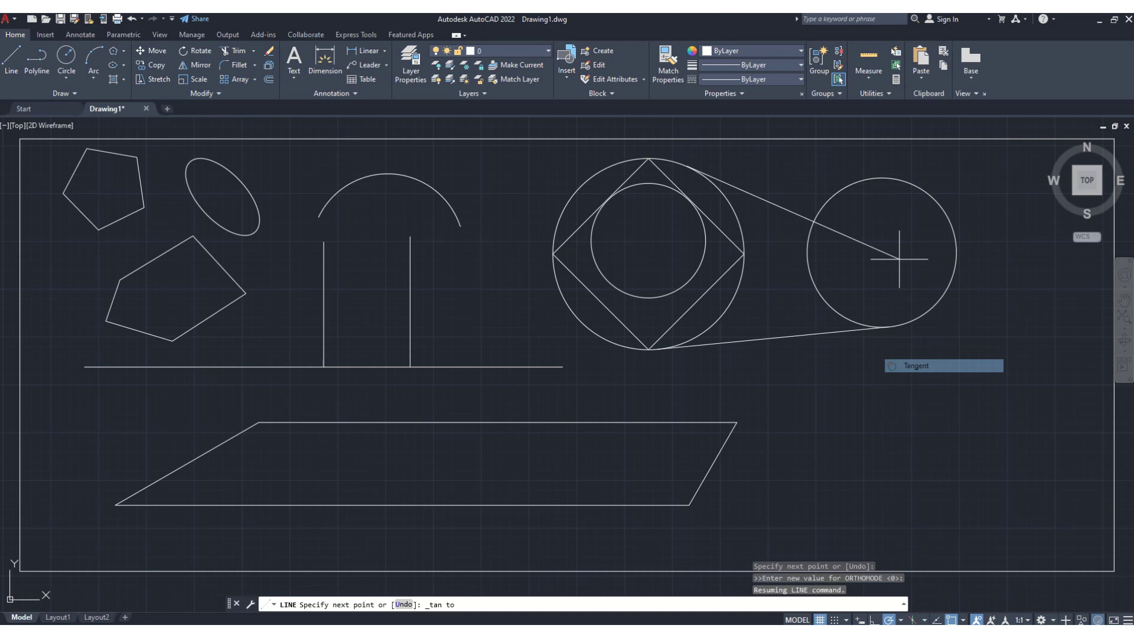
left_click(882, 178)
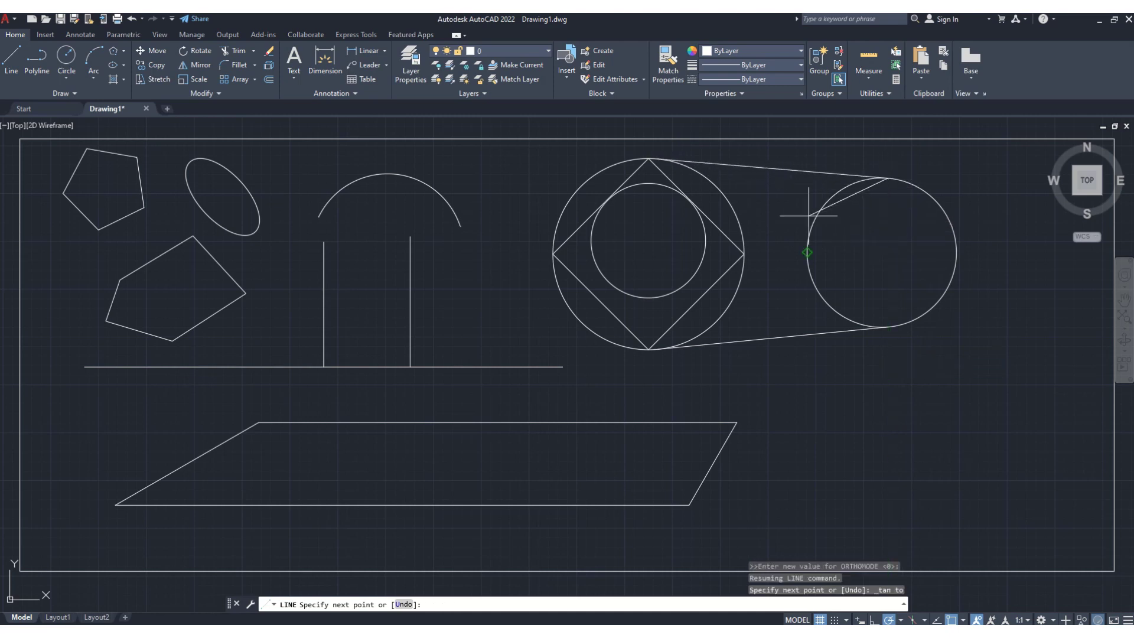
key("Return")
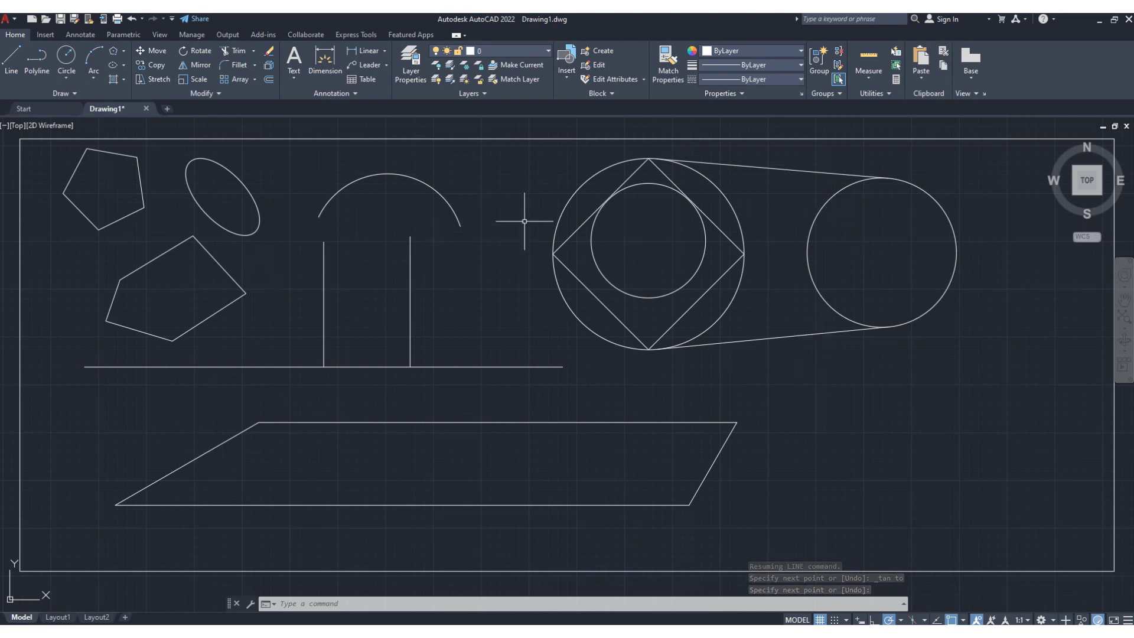
- Set the current object colour to yellow 244,238,81 and recolour all drawn objects to yellow 241,235,31
left_click(801, 51)
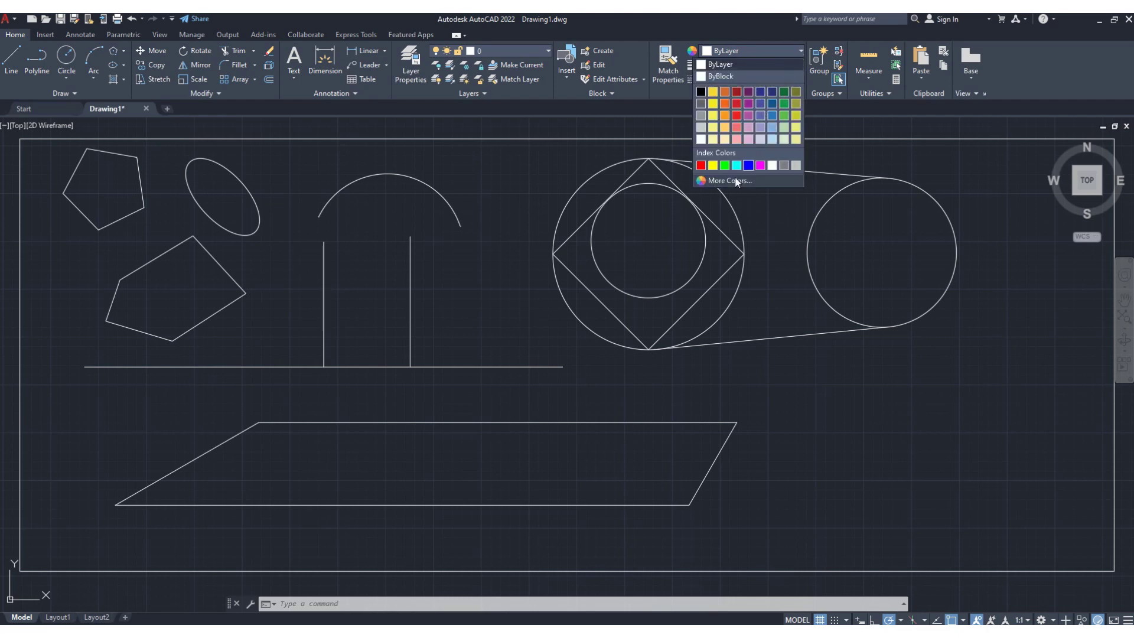
left_click(713, 118)
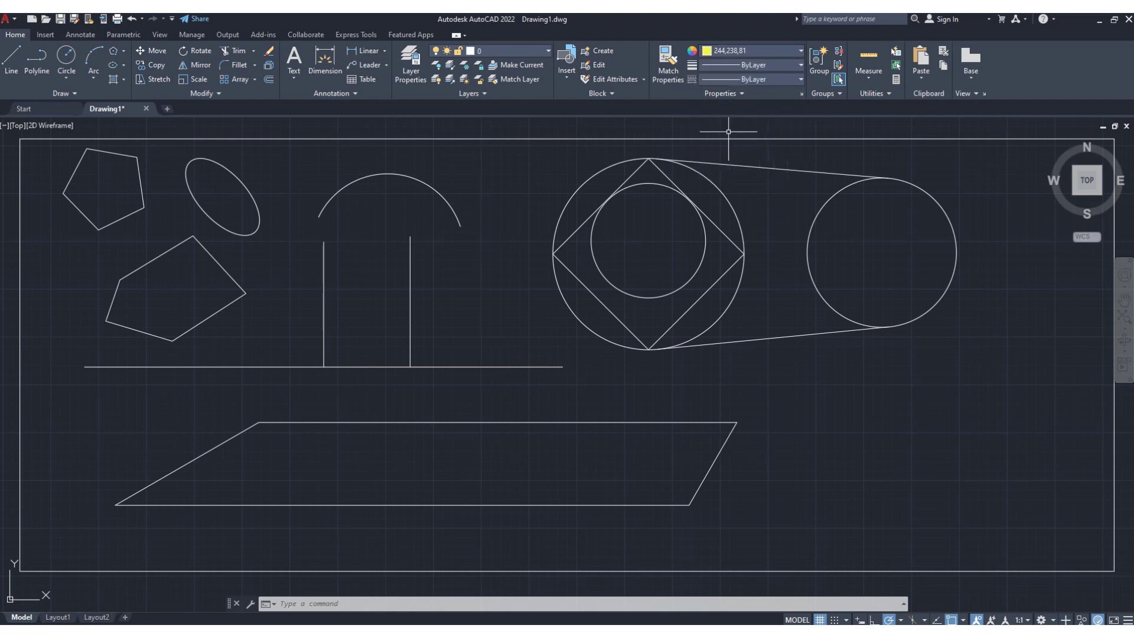
left_click(13, 134)
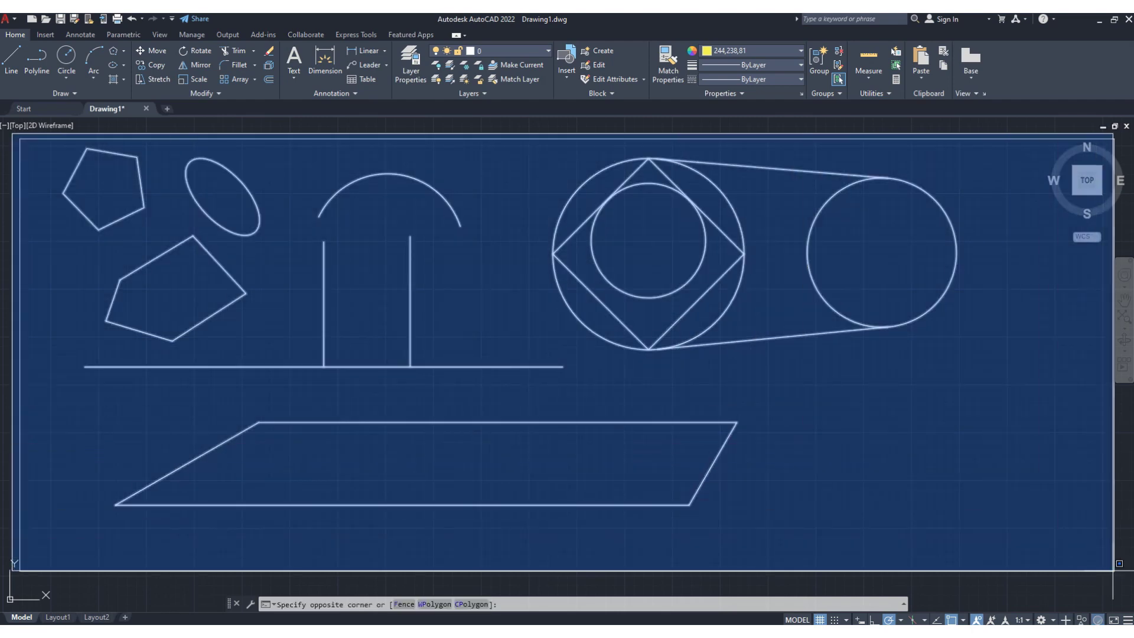
left_click(1122, 582)
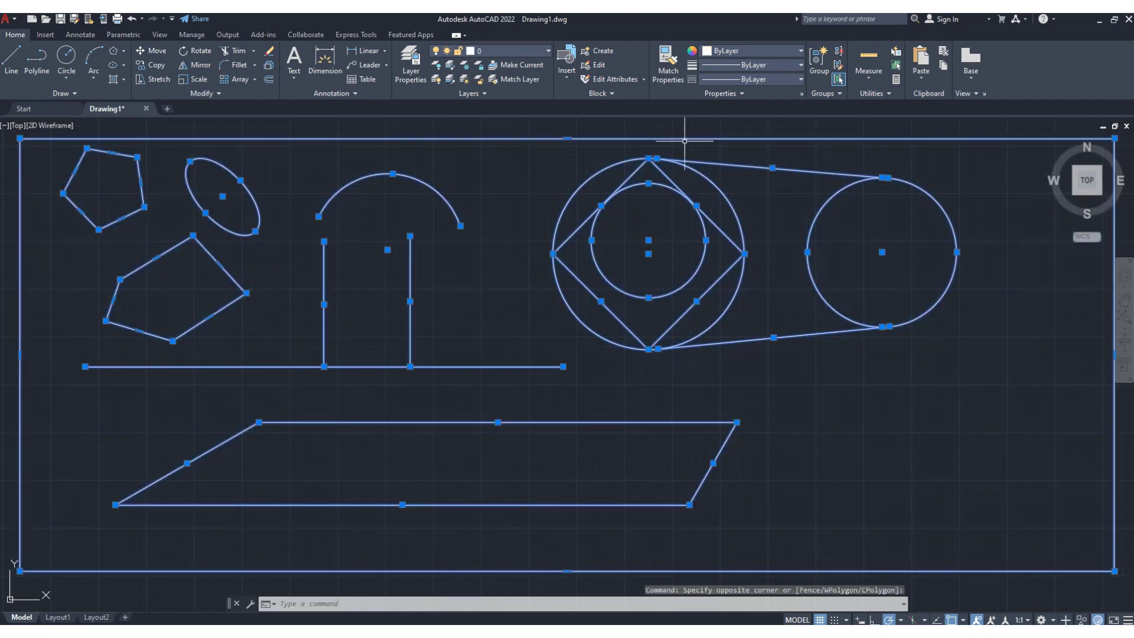
left_click(748, 51)
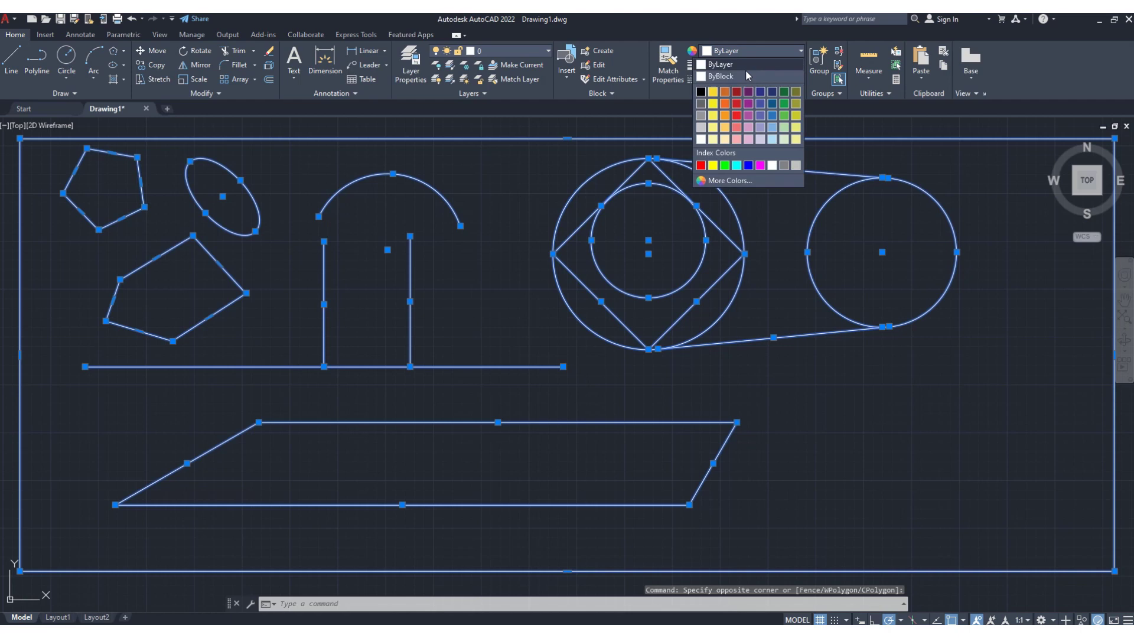
left_click(713, 103)
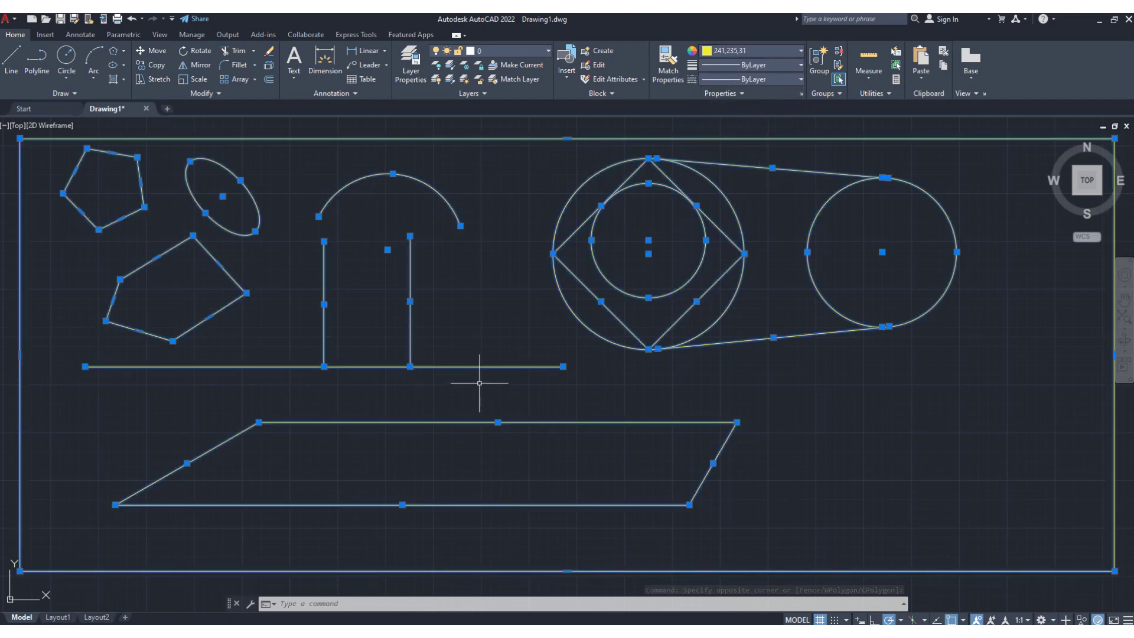
key("Escape")
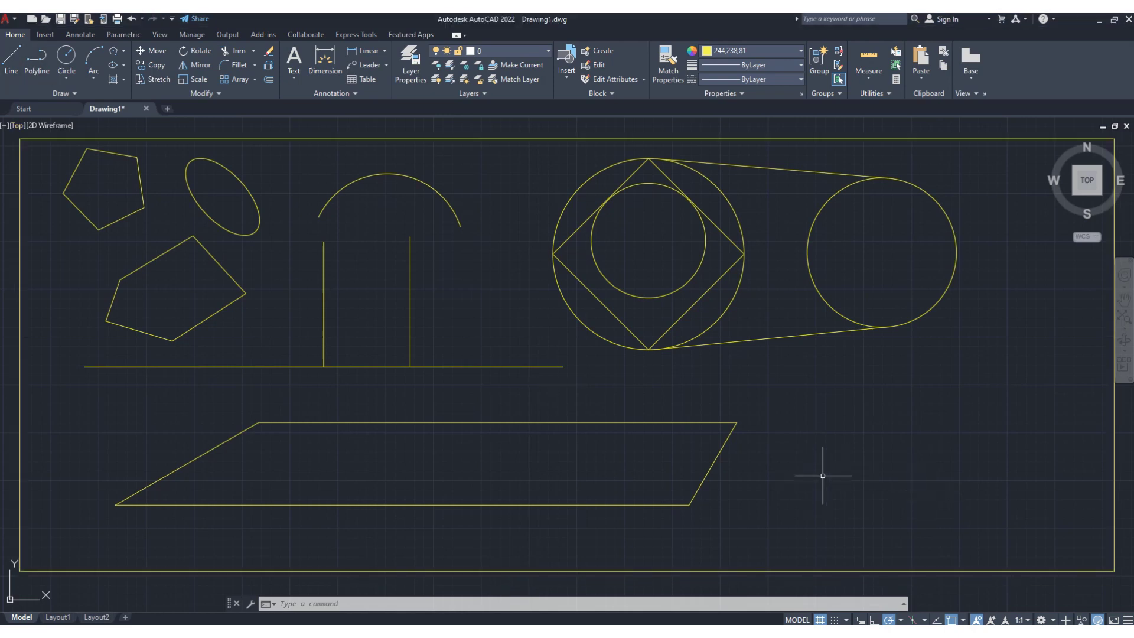
left_click(795, 457)
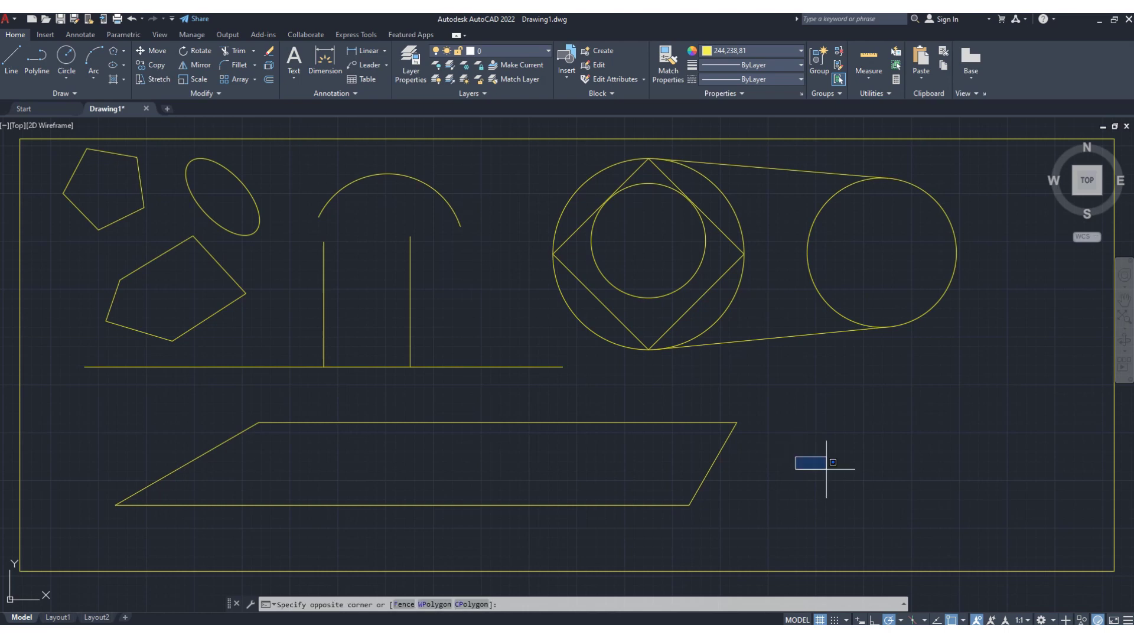
key("Escape")
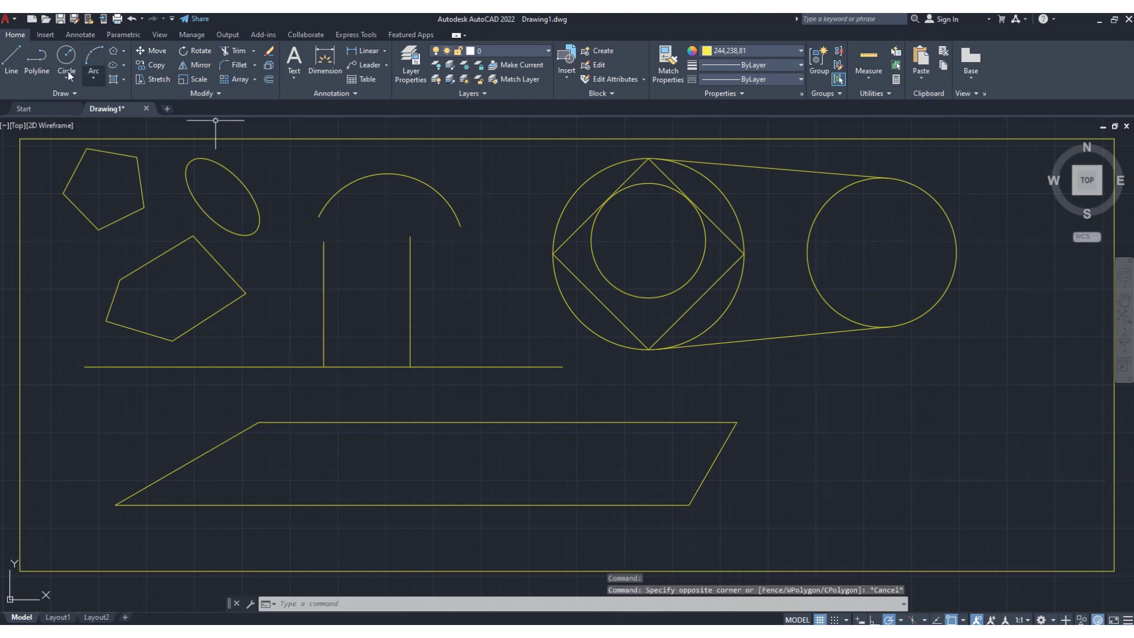
- Draw a horizontal line in the empty area between the parallelogram and the drawing frame's right edge
left_click(11, 59)
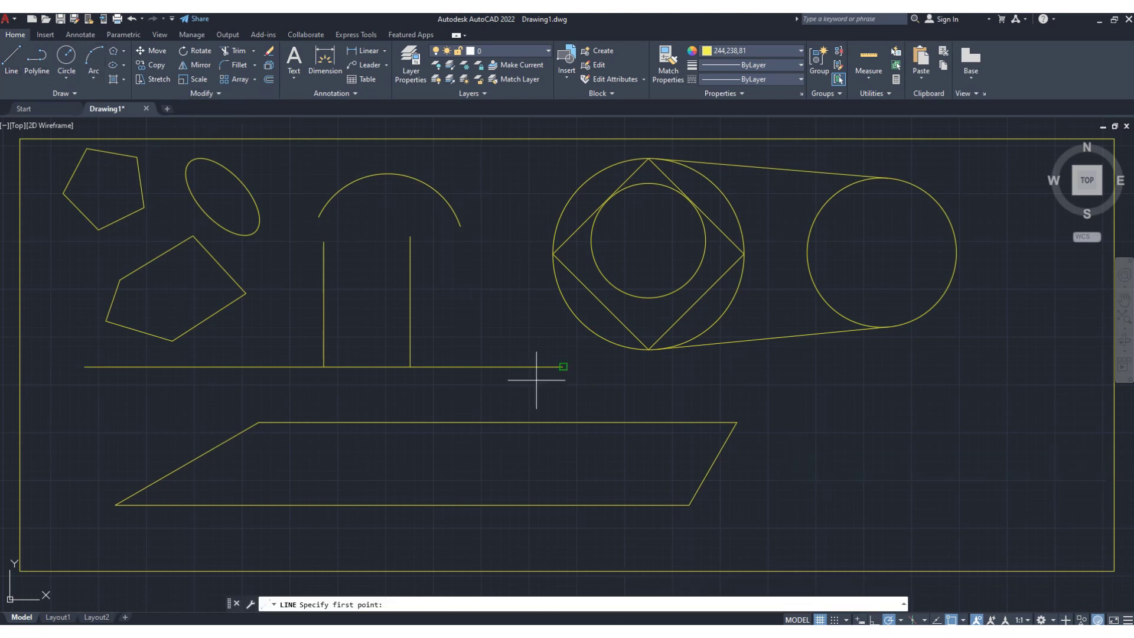
left_click(794, 452)
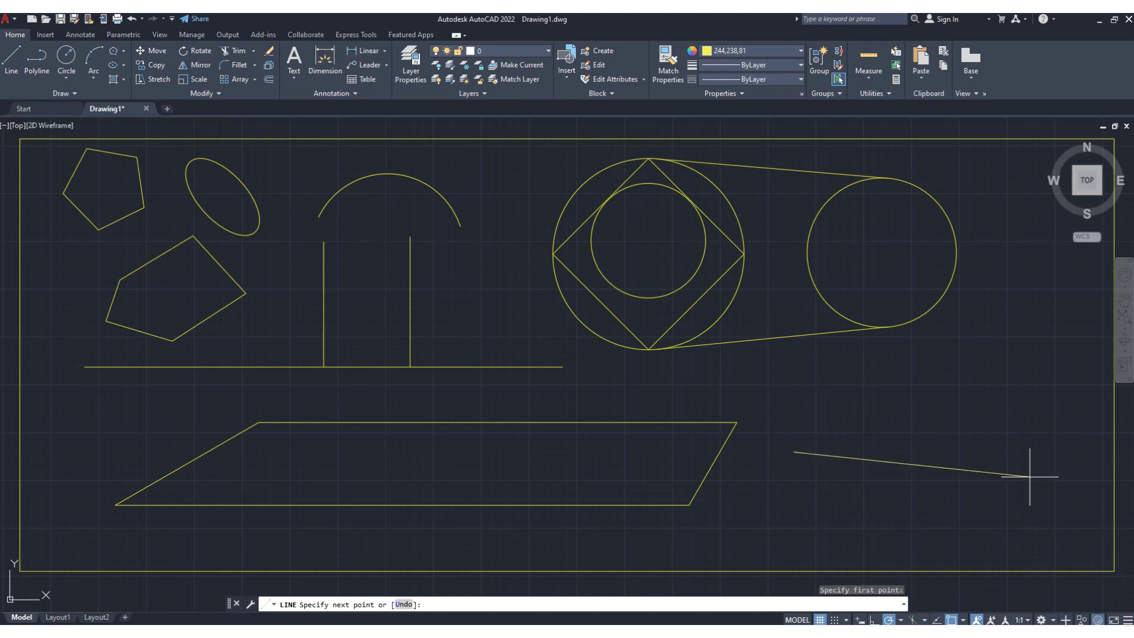
left_click(1073, 452)
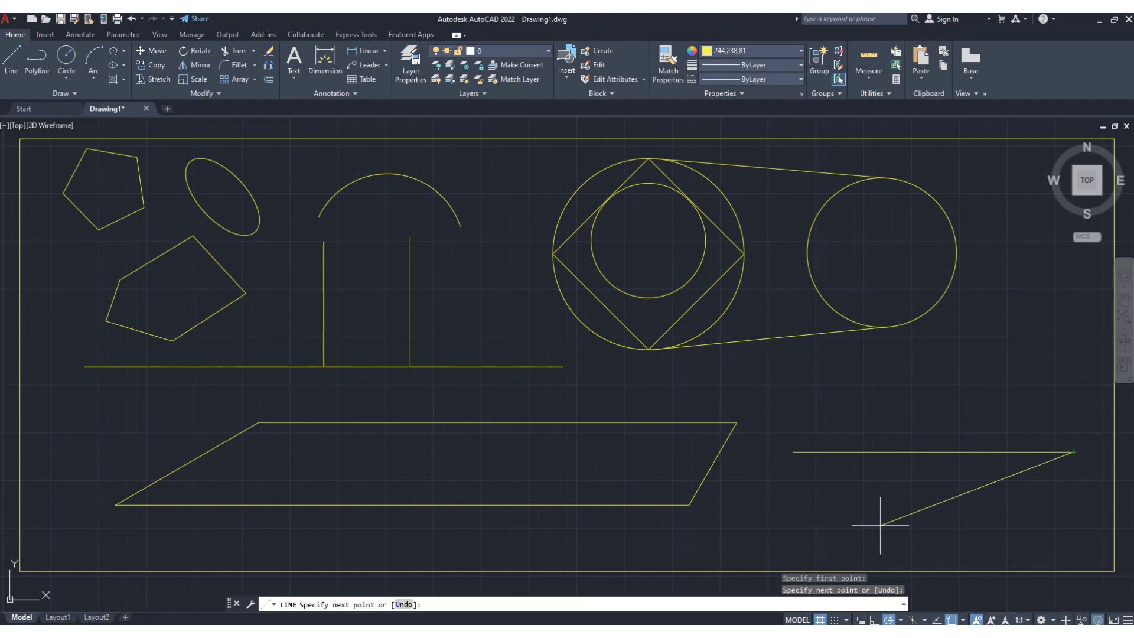
key("Return")
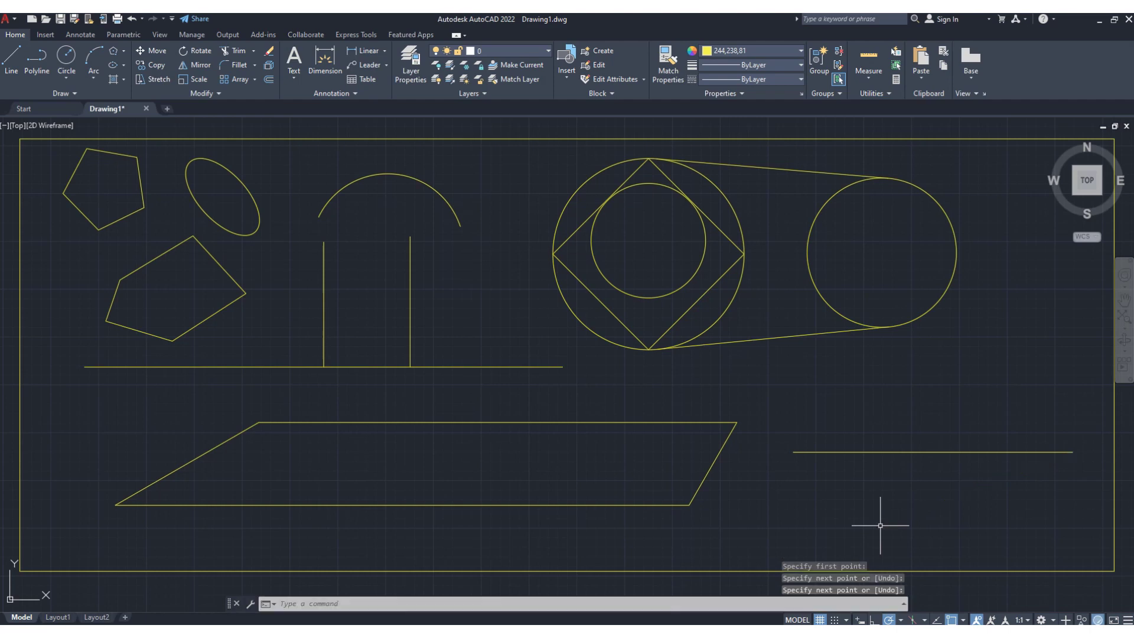
- Draw a shorter vertical line upward from the left endpoint of the new horizontal line
left_click(11, 65)
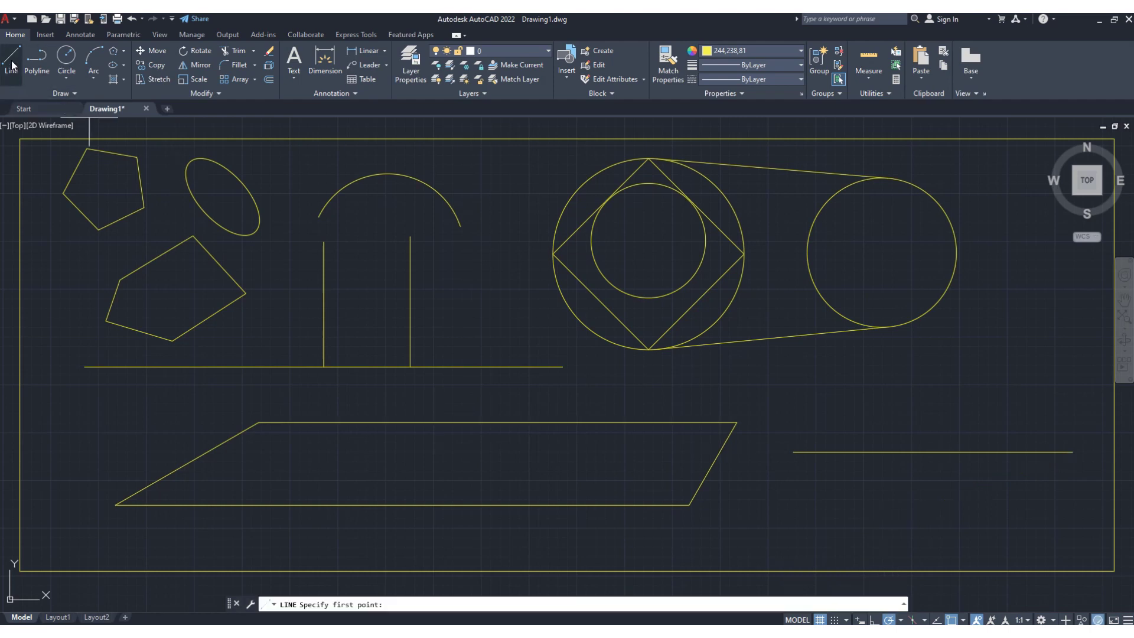
left_click(794, 452)
left_click(795, 371)
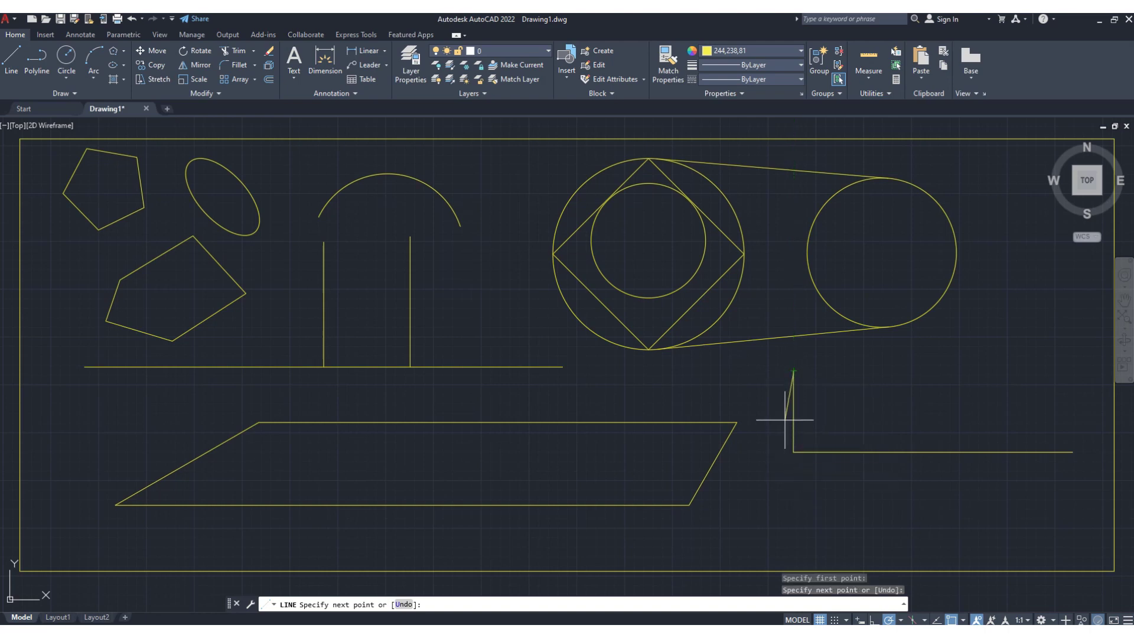
key("Escape")
- Stretch the vertical line's lower end straight down so it extends about as far below the horizontal line as above it
left_click(794, 440)
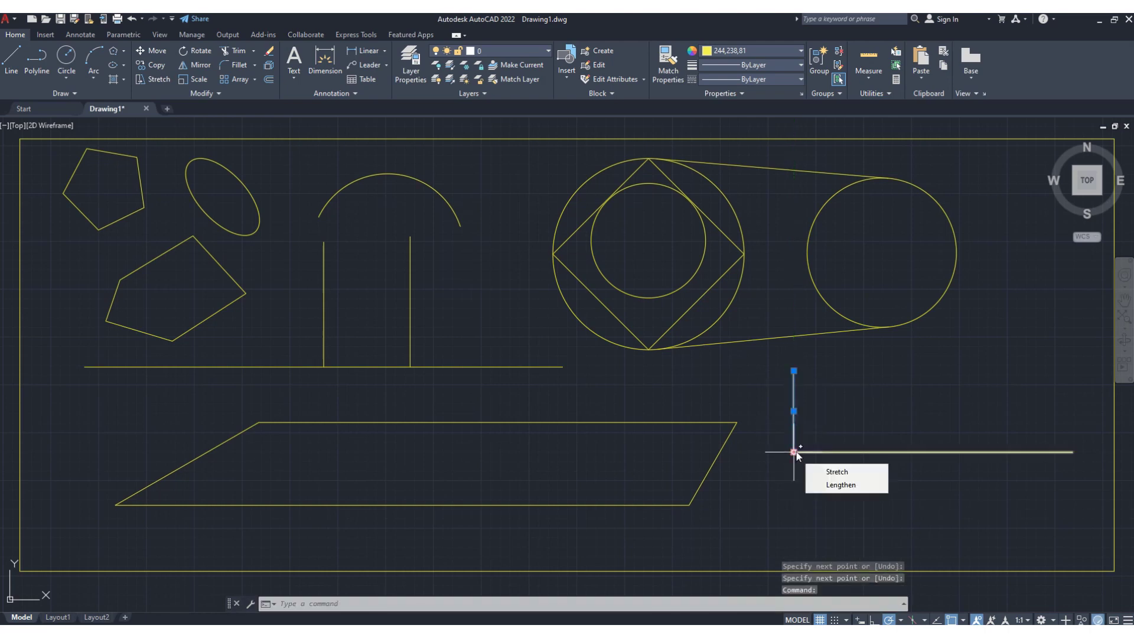
left_click(794, 452)
left_click(794, 525)
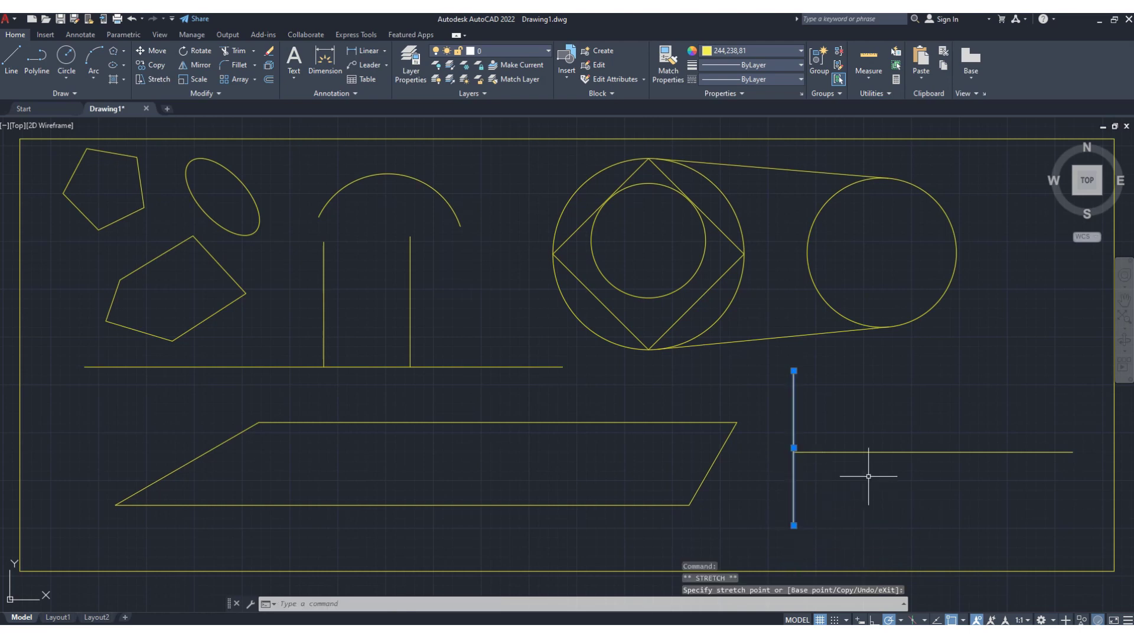
key("Escape")
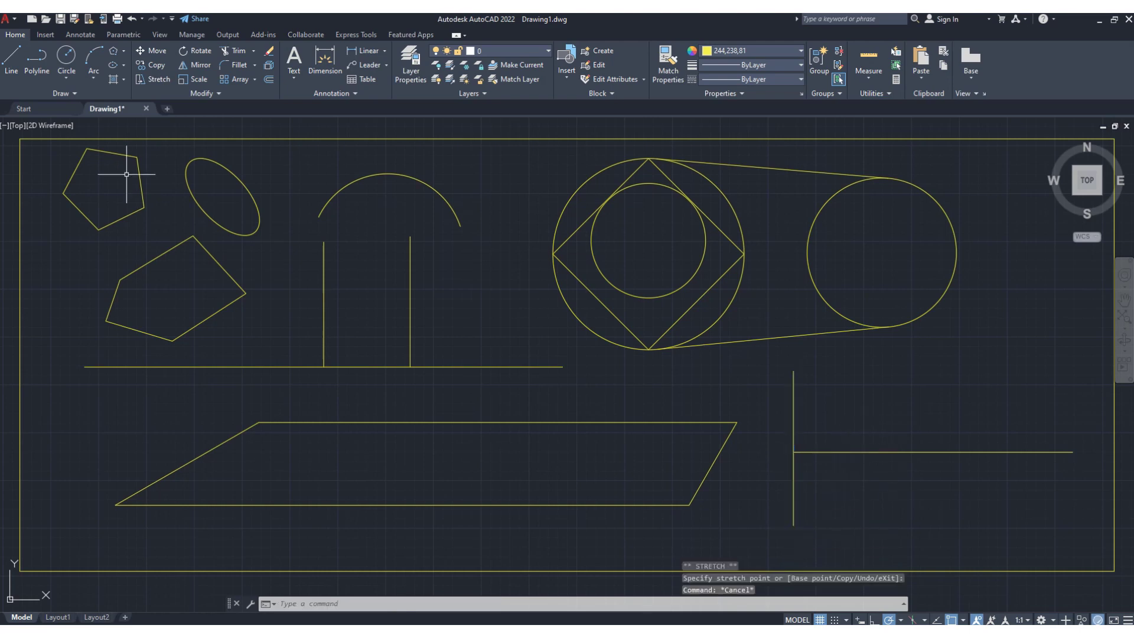
- Start a fit-point spline at the intersection of the two axis lines, turn on dynamic input, and place the next point at 500<45
left_click(75, 94)
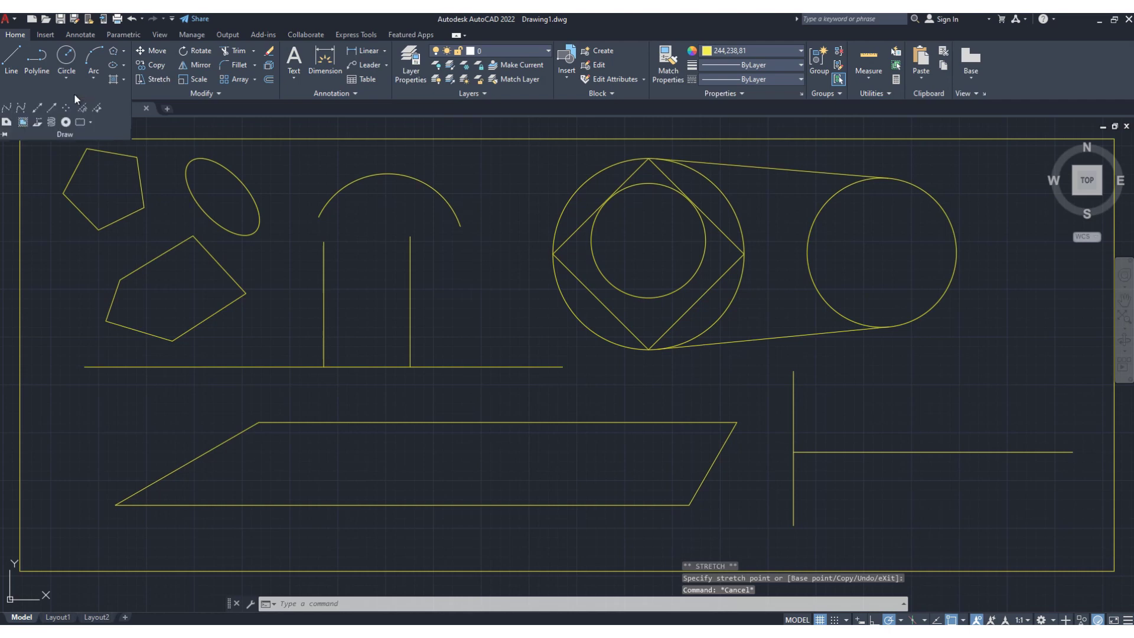
left_click(7, 108)
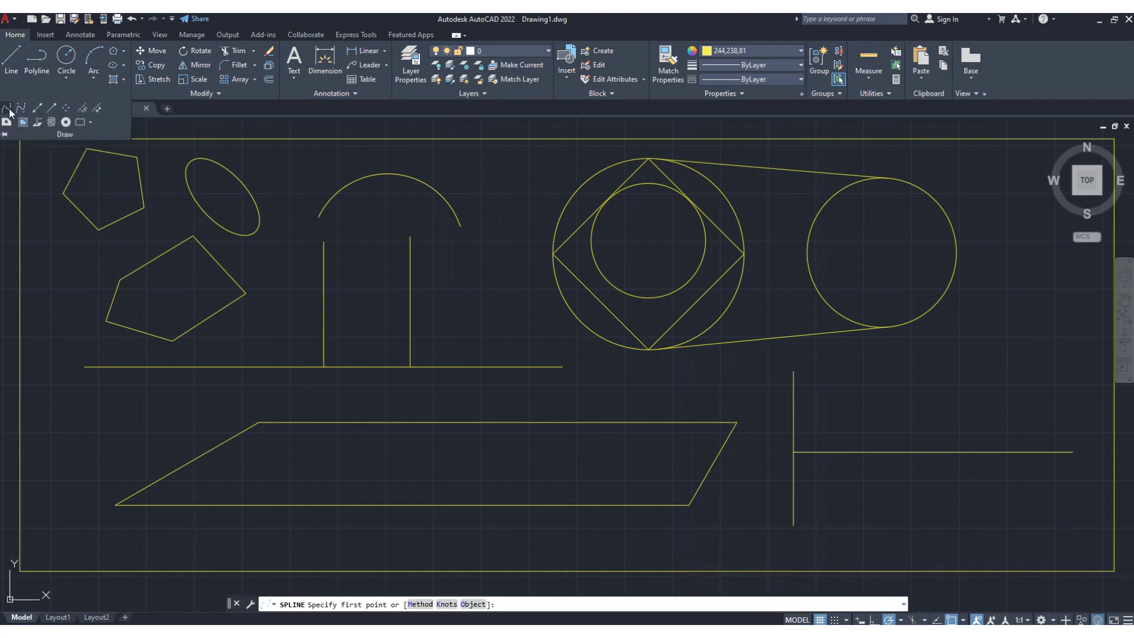
left_click(793, 452)
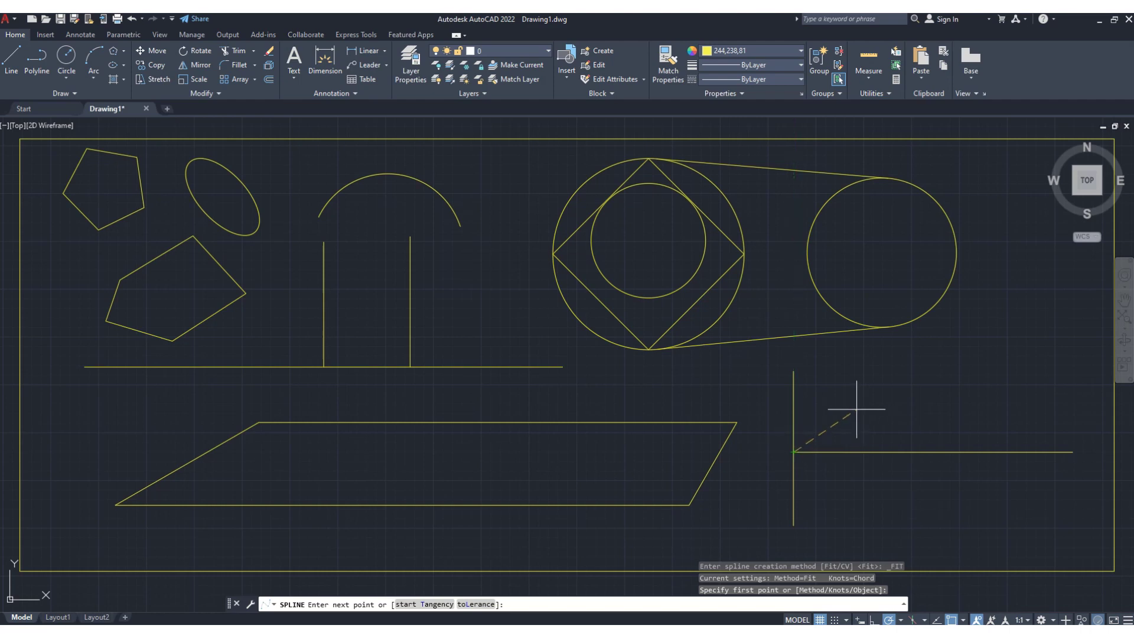
key("F12")
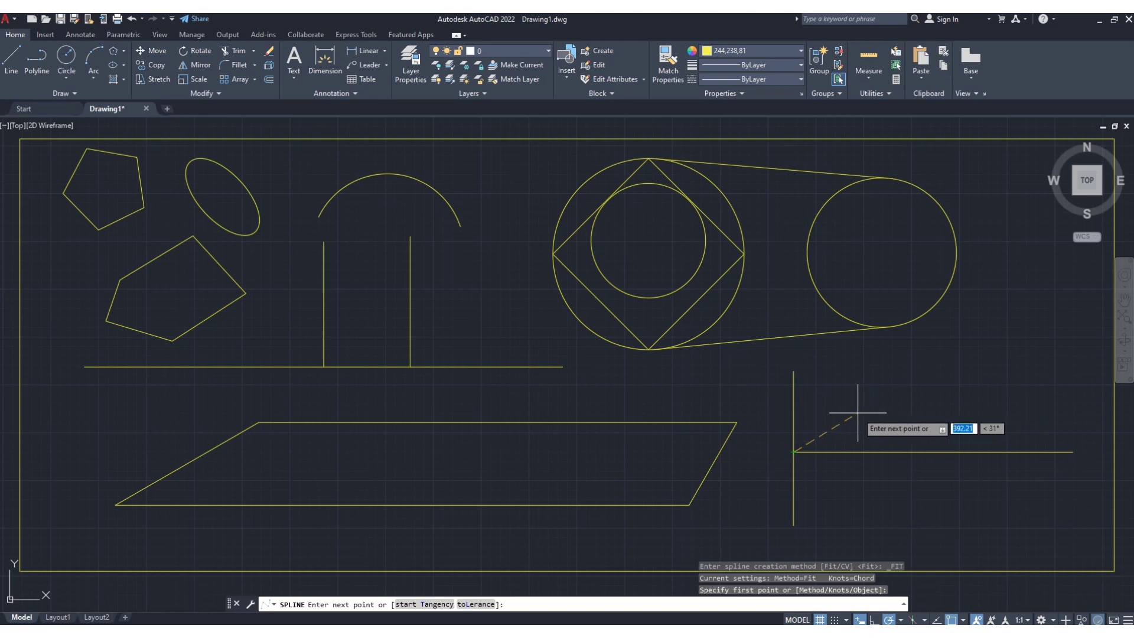
type("500")
key("Tab")
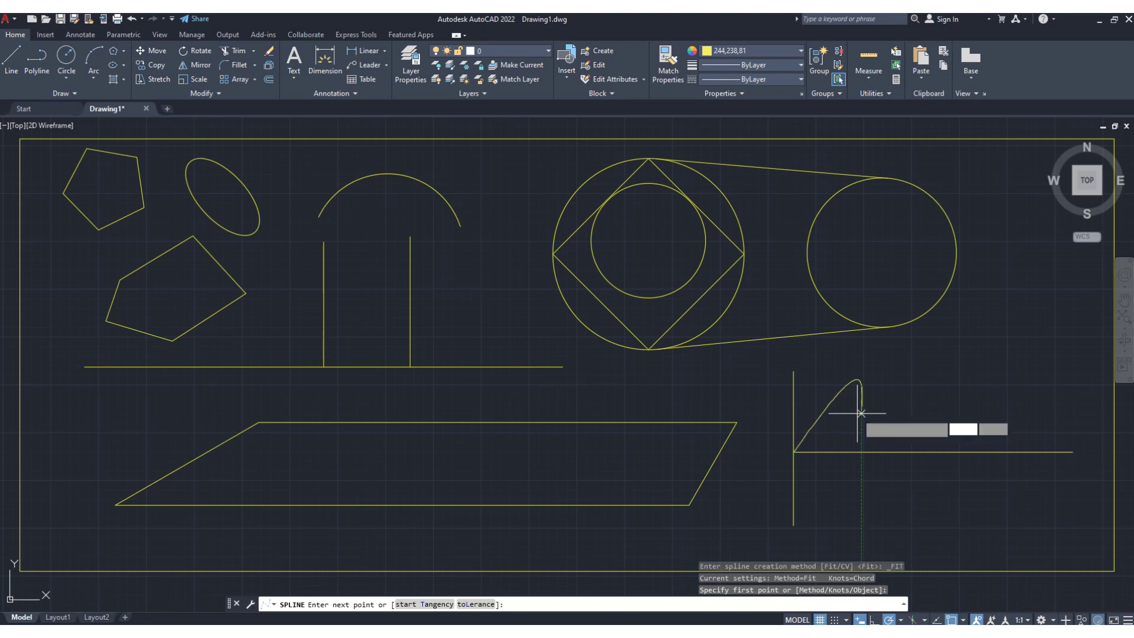
key("Return")
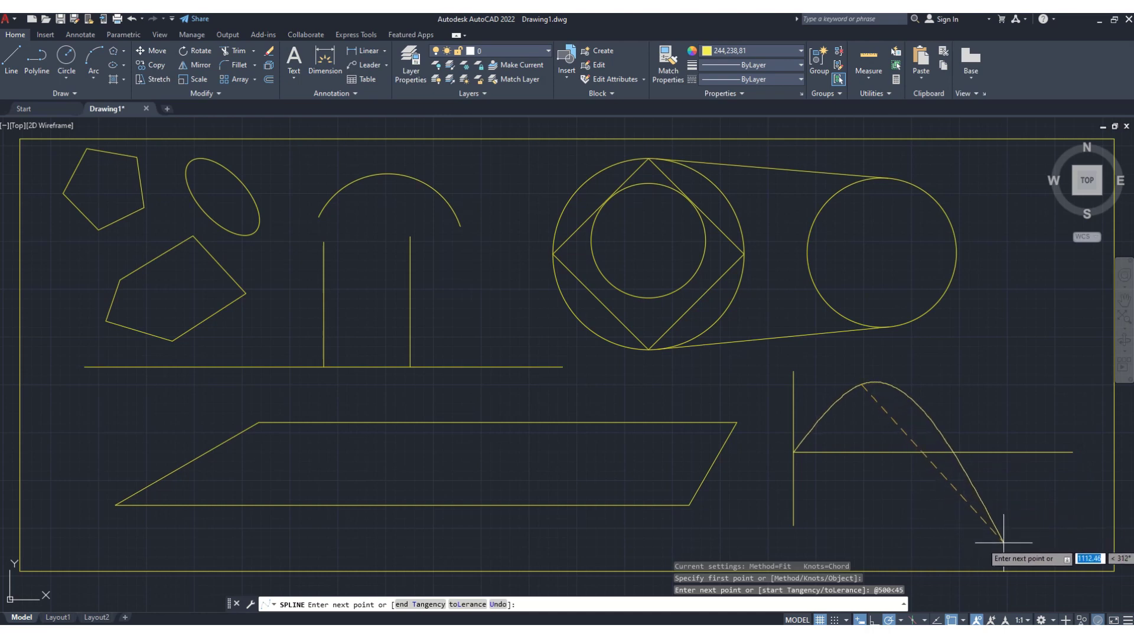
- Add the spline's next fit point at distance 1000 and angle 315°, forming the wave's trough
type("1000")
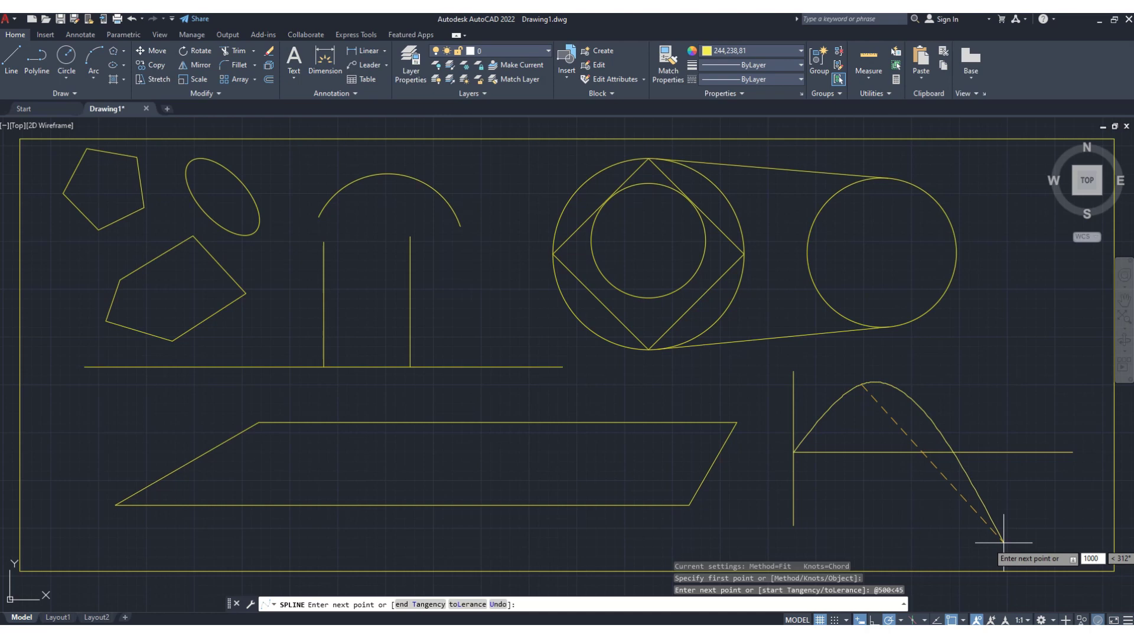
key("Tab")
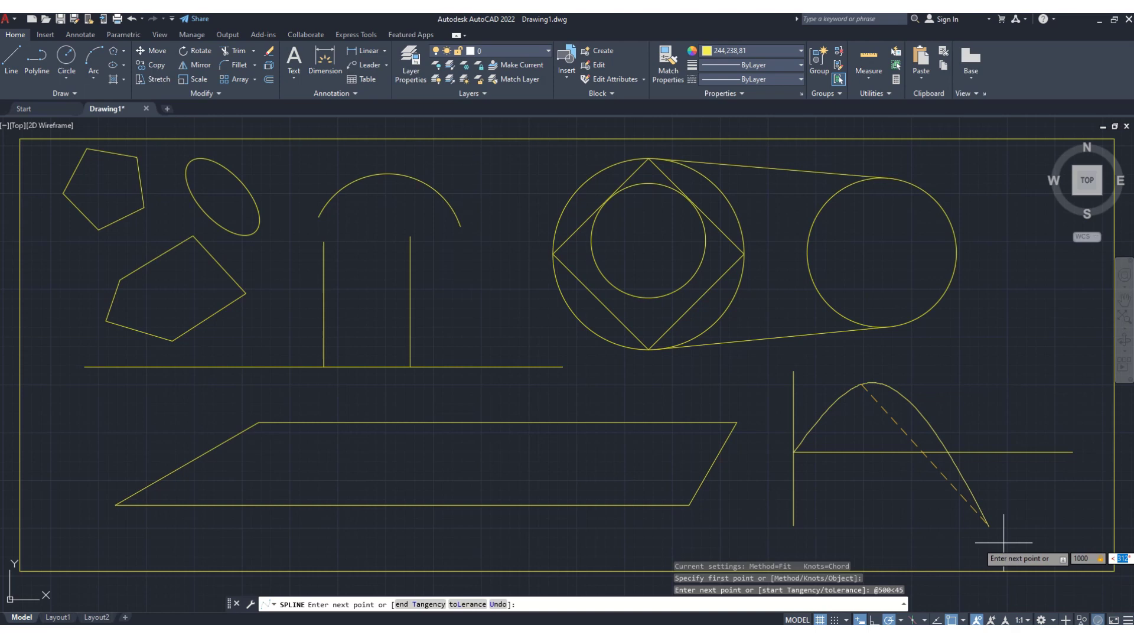
type("31")
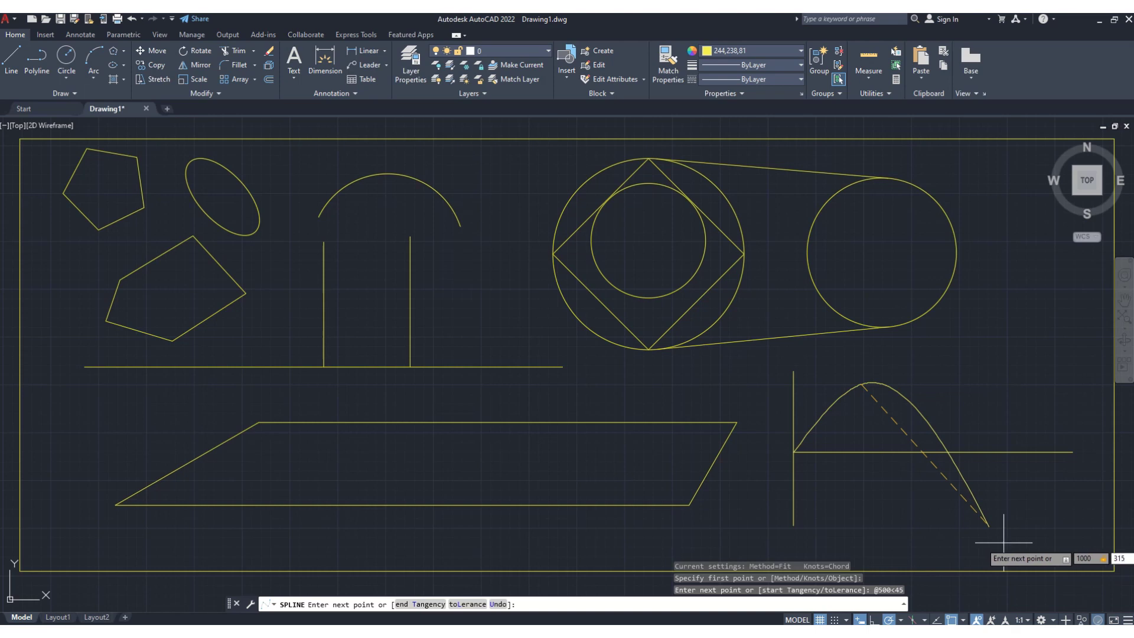
type("5")
key("Return")
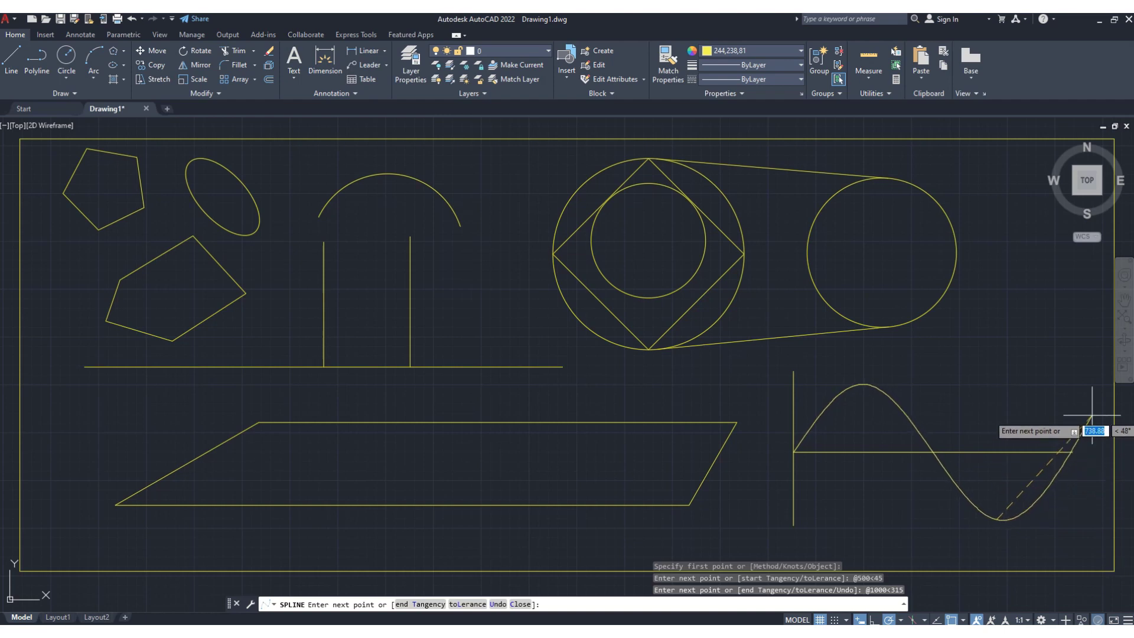
- Add the spline's last fit point at distance 500 and angle 45°, and finish the sine-shaped curve
type("1")
type("00")
key("Tab")
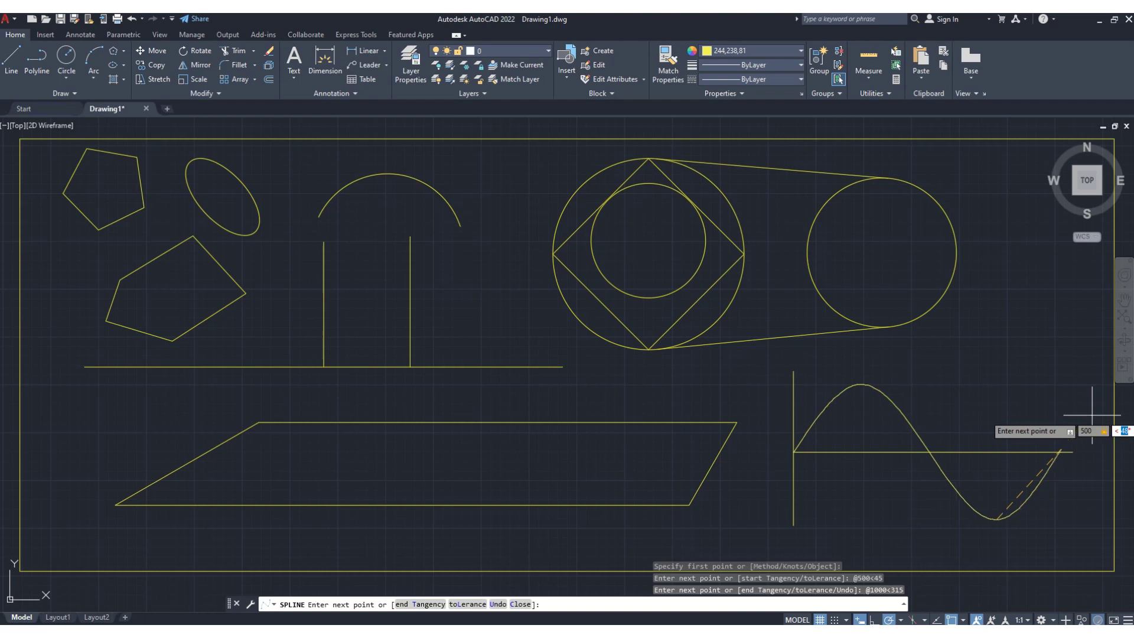
type("45")
key("Return")
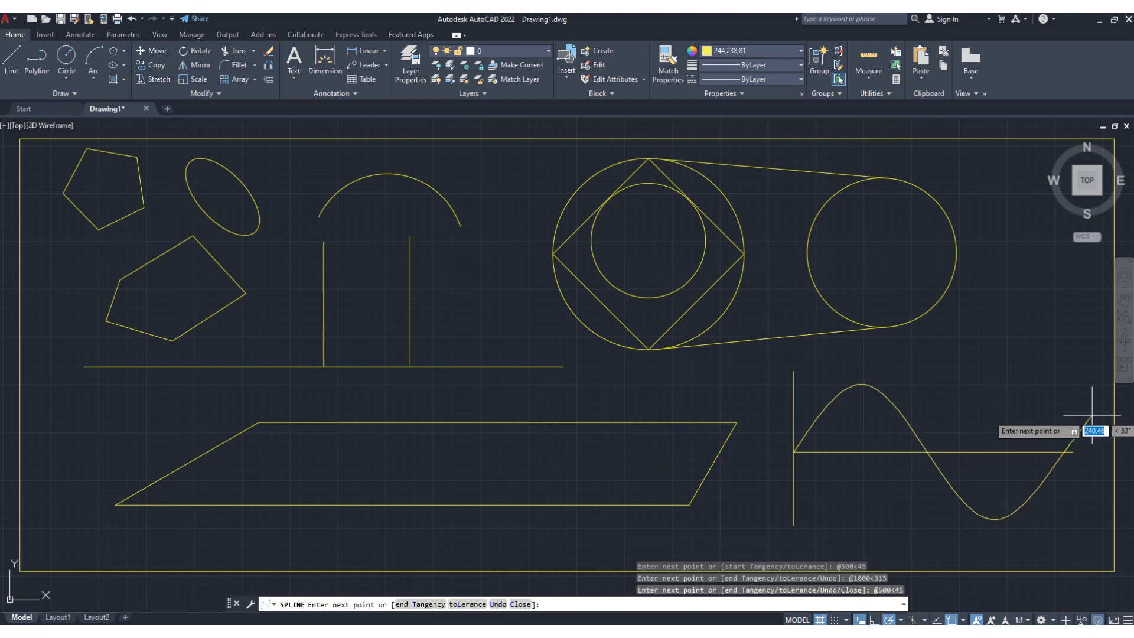
right_click(1062, 453)
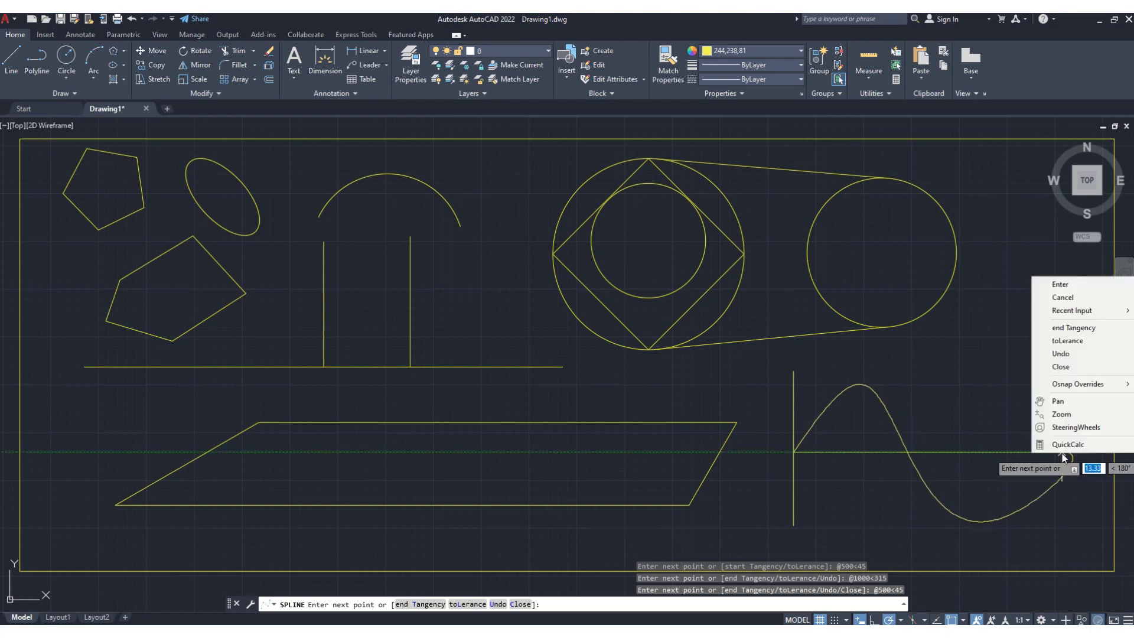
left_click(1060, 284)
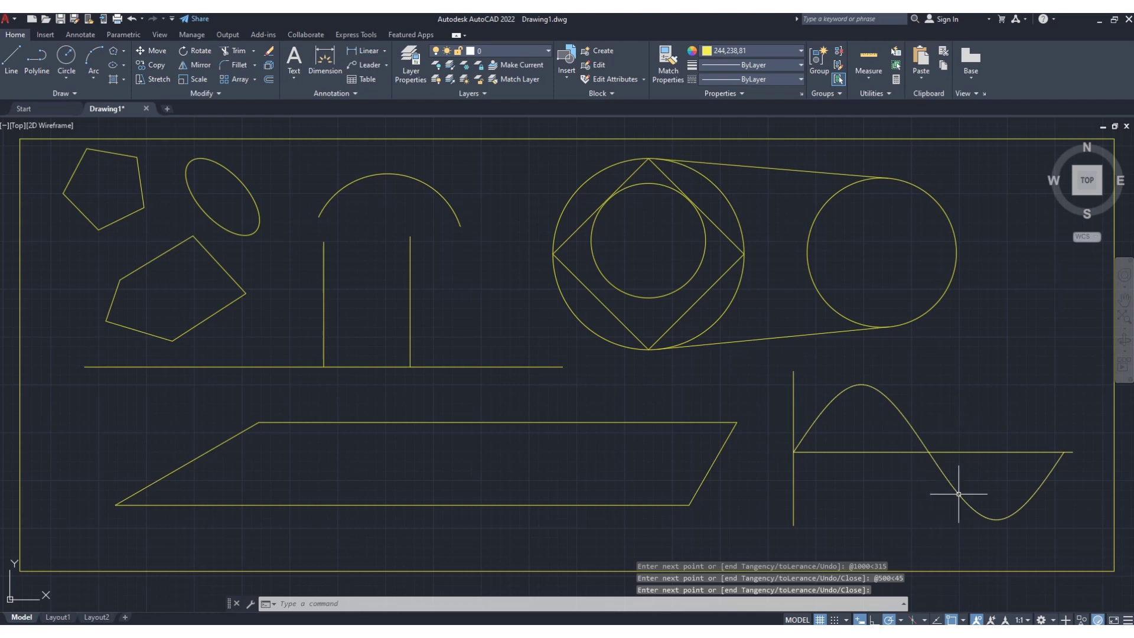